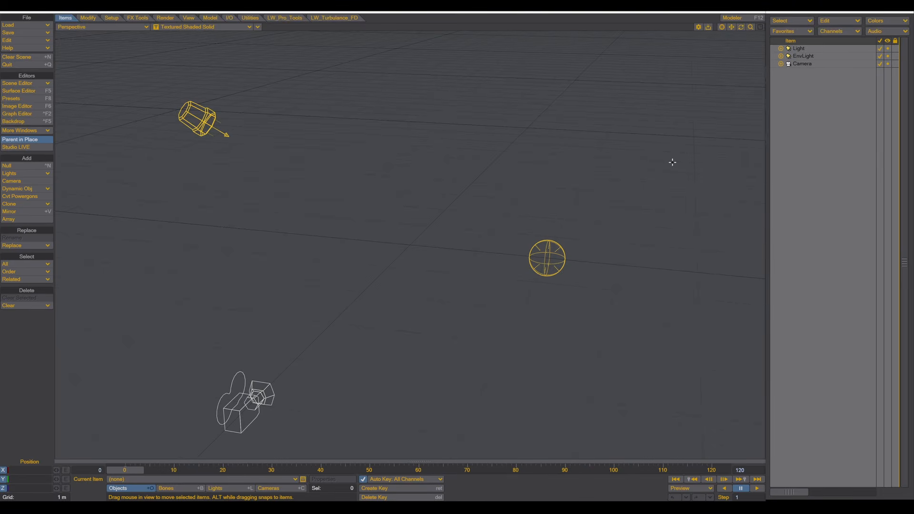
- Add a sphere primitive with 0.2 m radius on X, Y and Z, then orbit around it
{"action": "left_click", "coordinate": [208, 20]}
{"action": "left_click", "coordinate": [28, 189]}
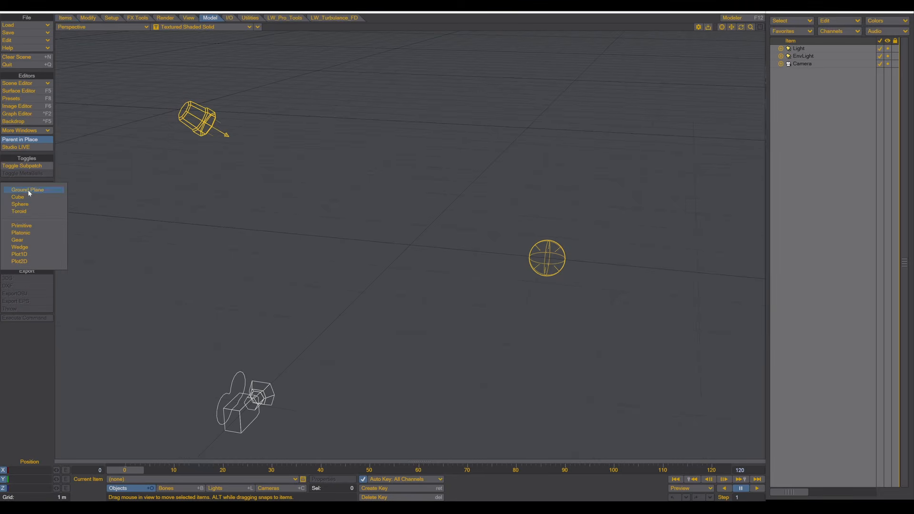
{"action": "left_click", "coordinate": [23, 204]}
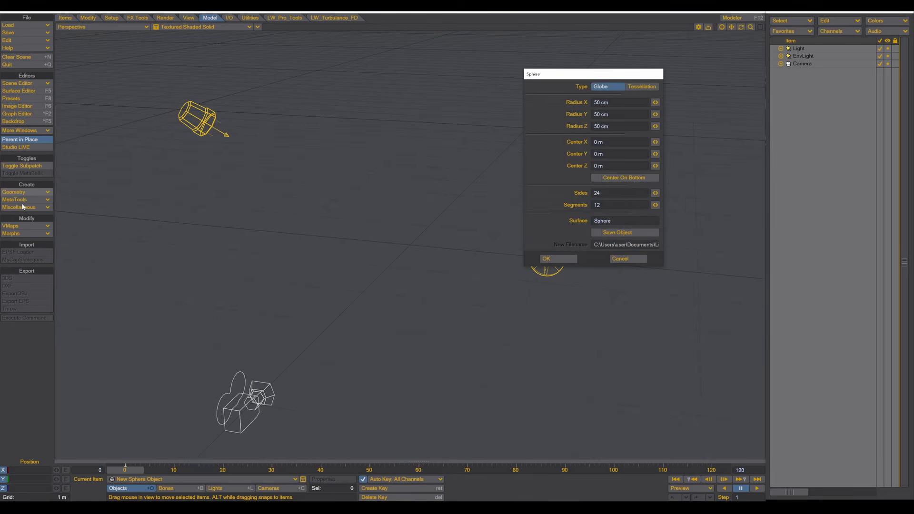
{"action": "left_click", "coordinate": [617, 102]}
{"action": "type", "text": "0.2"}
{"action": "key", "text": "Tab"}
{"action": "type", "text": "0.2"}
{"action": "key", "text": "Tab"}
{"action": "type", "text": "0.2"}
{"action": "key", "text": "Tab"}
{"action": "left_click", "coordinate": [553, 259]}
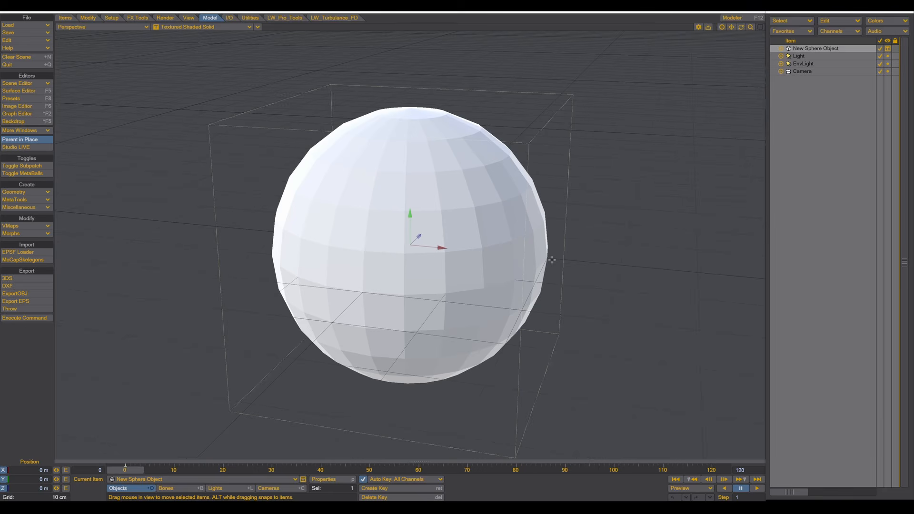
{"action": "left_click_drag", "start_coordinate": [472, 189], "coordinate": [486, 143], "text": "alt"}
{"action": "scroll", "coordinate": [395, 251], "scroll_direction": "down", "scroll_amount": 6}
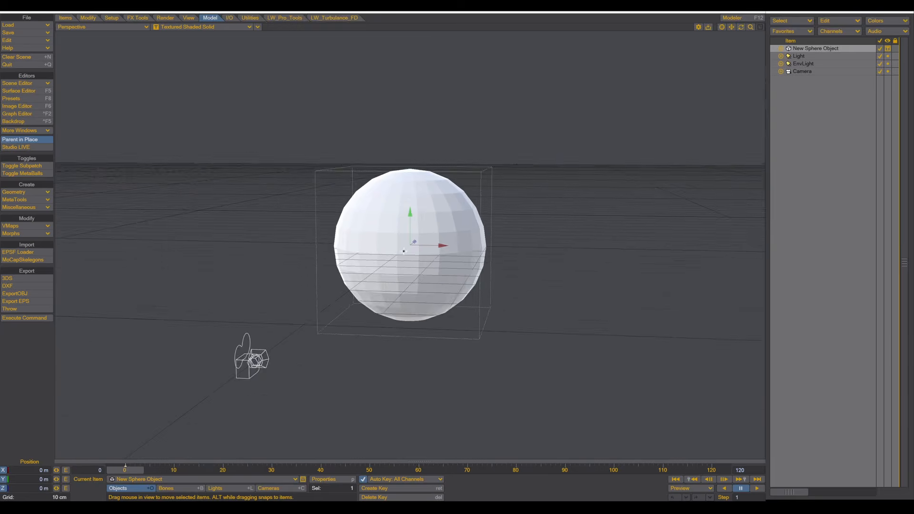
{"action": "left_click_drag", "start_coordinate": [456, 275], "coordinate": [481, 269], "text": "alt"}
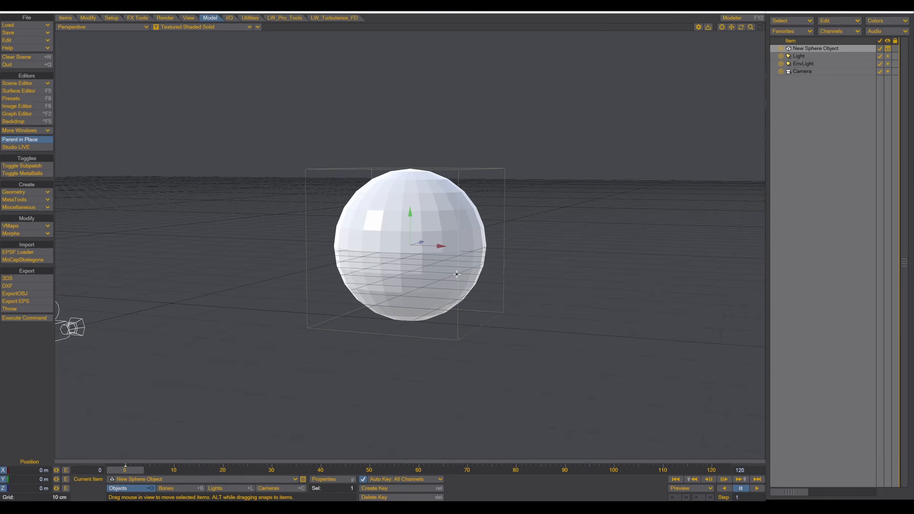
- Use Clone Current Item to make 9 clones of the sphere, giving ten spheres
{"action": "key", "text": "ctrl+c"}
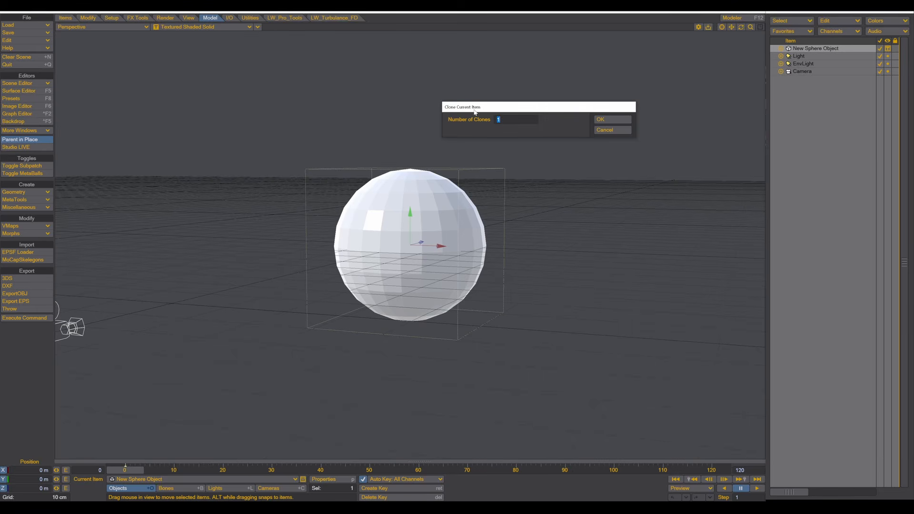
{"action": "left_click", "coordinate": [604, 130]}
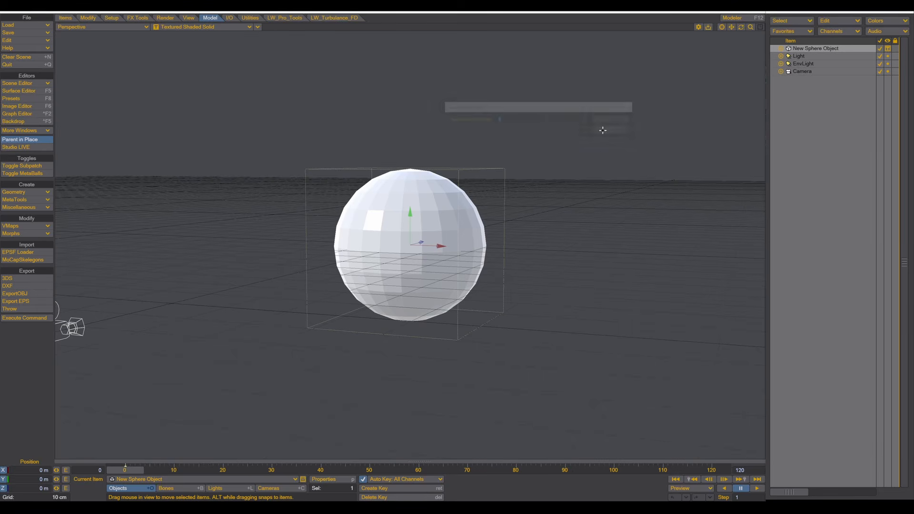
{"action": "left_click", "coordinate": [66, 18]}
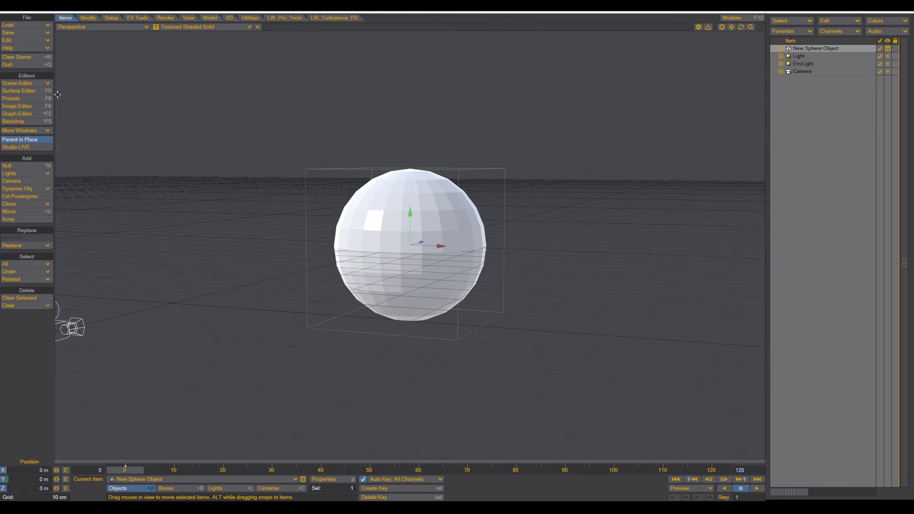
{"action": "left_click", "coordinate": [49, 205]}
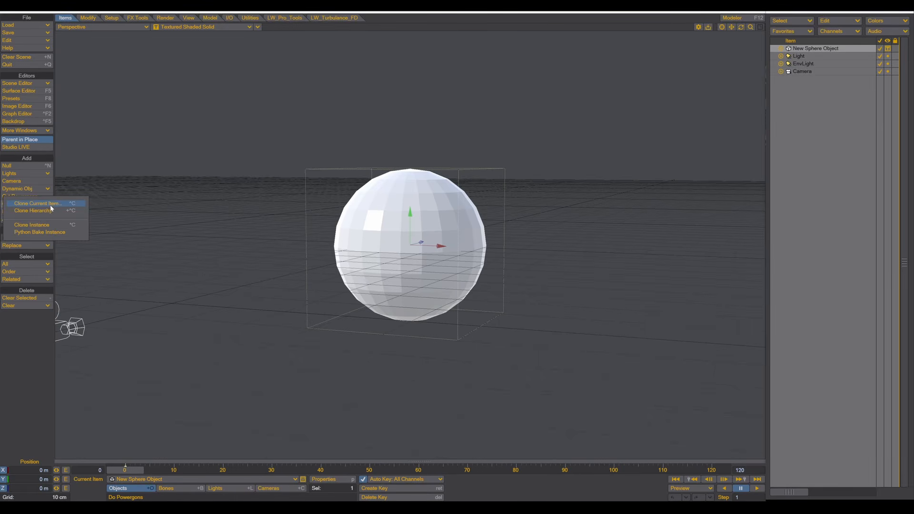
{"action": "left_click", "coordinate": [56, 204]}
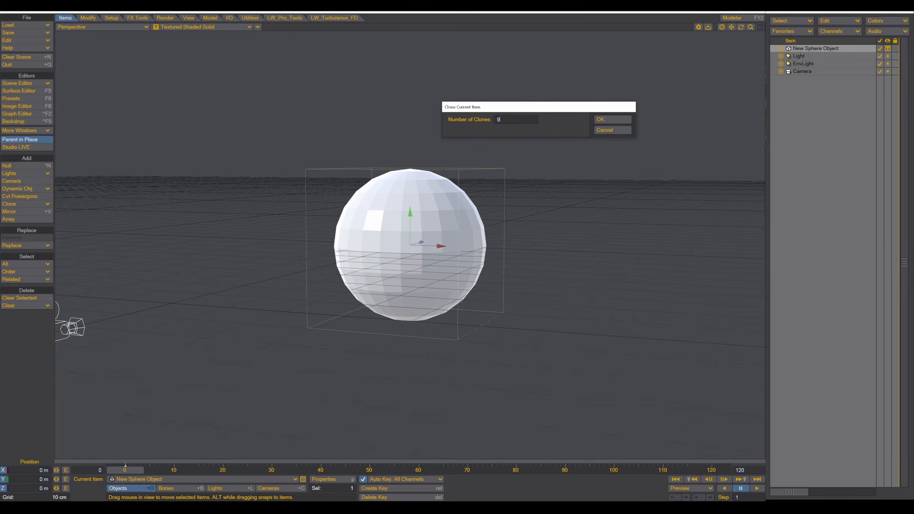
{"action": "left_click", "coordinate": [607, 120]}
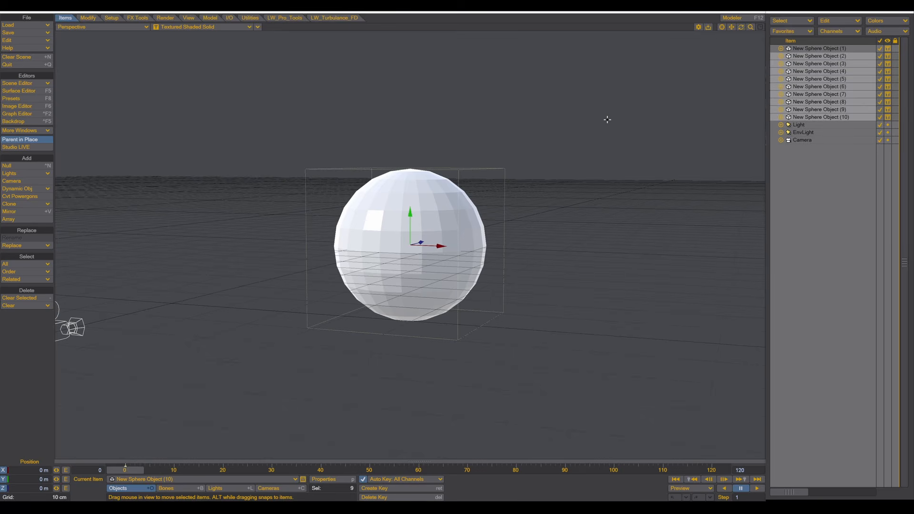
{"action": "mouse_move", "coordinate": [460, 233]}
{"action": "left_mouse_down", "text": "alt"}
{"action": "mouse_move", "coordinate": [472, 241]}
{"action": "mouse_move", "coordinate": [460, 233]}
{"action": "left_mouse_up", "text": "alt"}
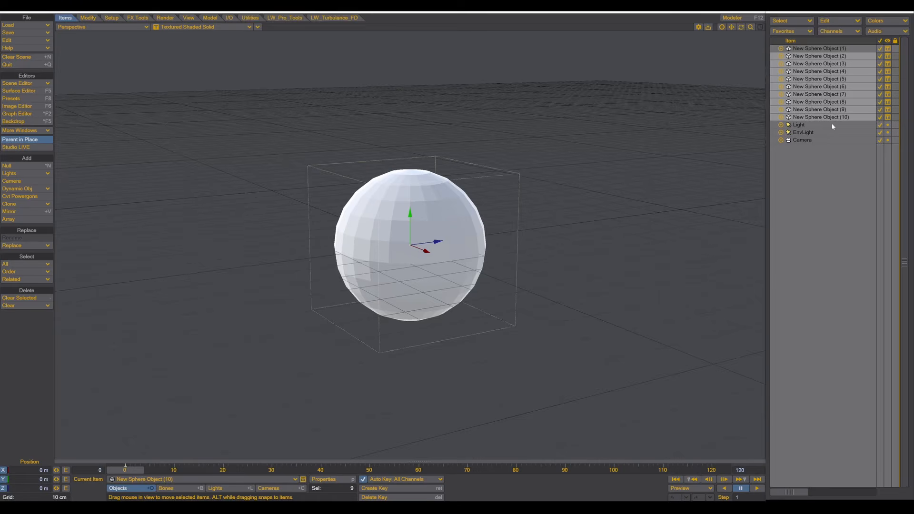
- Lift one sphere off the stack, then move the lower sphere right and the upper one left
{"action": "left_click_drag", "start_coordinate": [328, 281], "coordinate": [369, 284], "text": "alt"}
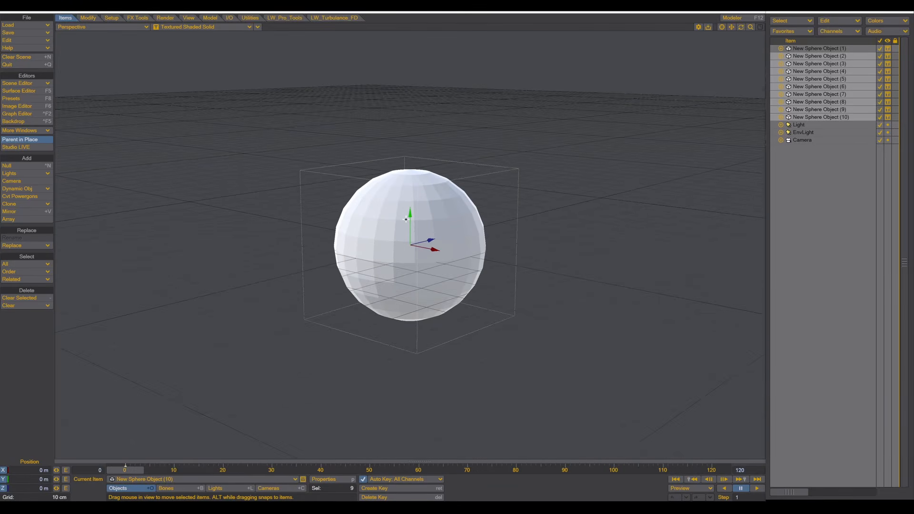
{"action": "mouse_move", "coordinate": [406, 220]}
{"action": "left_mouse_down"}
{"action": "mouse_move", "coordinate": [406, 40]}
{"action": "mouse_move", "coordinate": [413, 234]}
{"action": "left_mouse_up"}
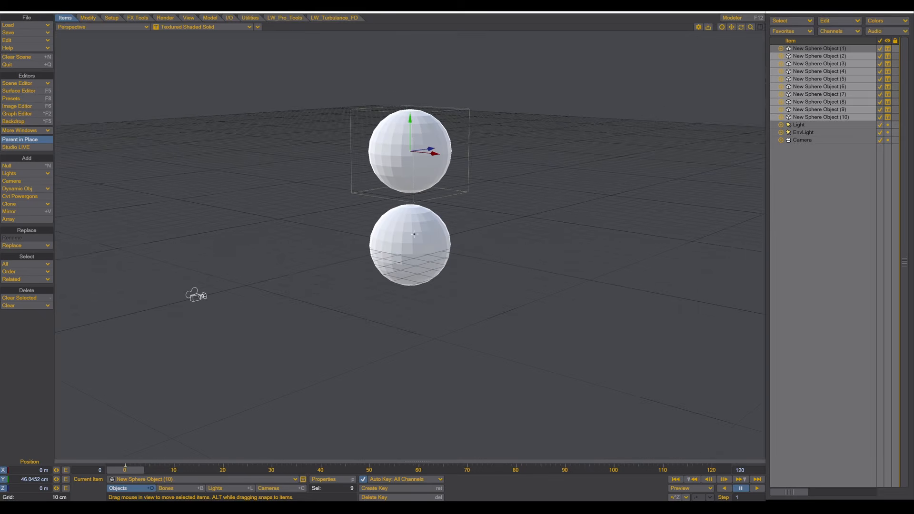
{"action": "left_click_drag", "start_coordinate": [408, 128], "coordinate": [408, 117]}
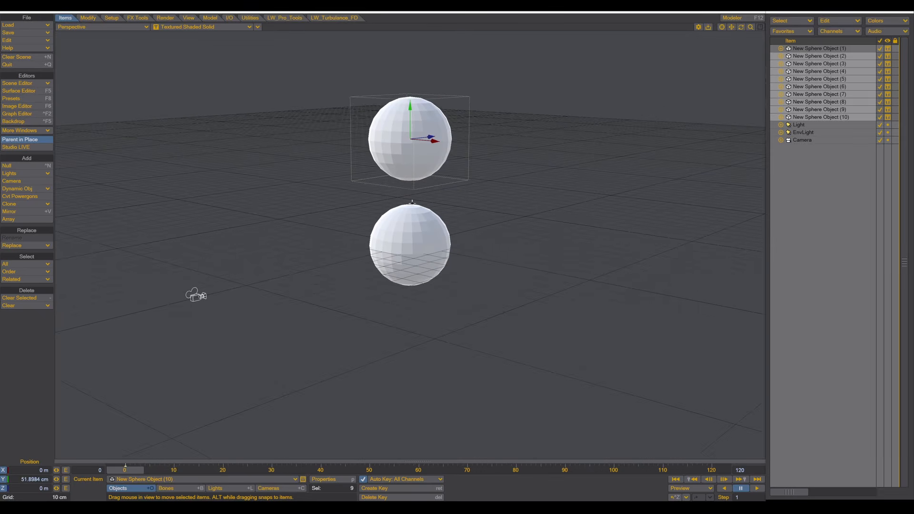
{"action": "left_click", "coordinate": [417, 231]}
{"action": "left_click_drag", "start_coordinate": [433, 251], "coordinate": [480, 255]}
{"action": "left_click", "coordinate": [401, 127]}
{"action": "left_click_drag", "start_coordinate": [436, 144], "coordinate": [350, 137]}
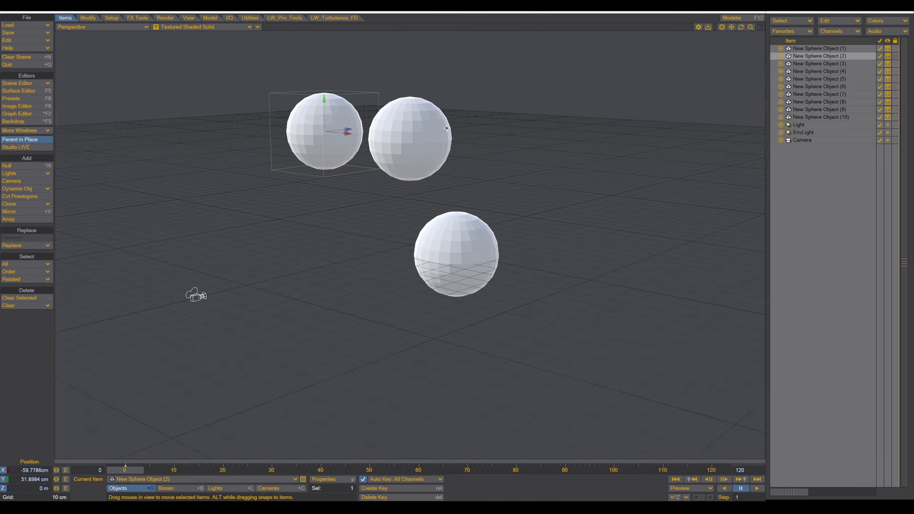
- Move the third sphere right, lower the fourth toward the ground, and pull the fifth outward
{"action": "left_click", "coordinate": [428, 139]}
{"action": "left_click_drag", "start_coordinate": [429, 138], "coordinate": [587, 178]}
{"action": "left_click", "coordinate": [398, 157]}
{"action": "left_click_drag", "start_coordinate": [438, 141], "coordinate": [405, 127]}
{"action": "left_click_drag", "start_coordinate": [312, 134], "coordinate": [320, 208]}
{"action": "left_click", "coordinate": [419, 139]}
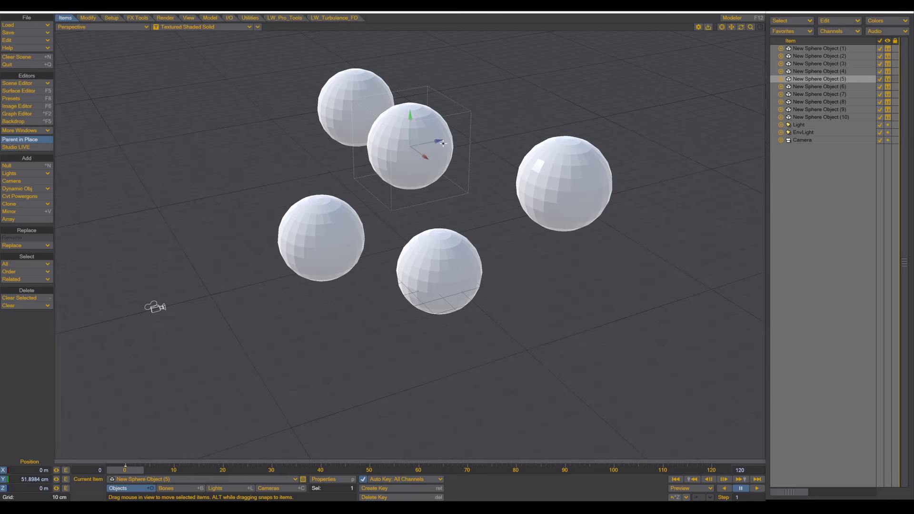
{"action": "left_click_drag", "start_coordinate": [443, 143], "coordinate": [539, 125]}
- Push the sixth sphere back, right and lower, and shift the fourth sphere left
{"action": "left_click", "coordinate": [407, 140]}
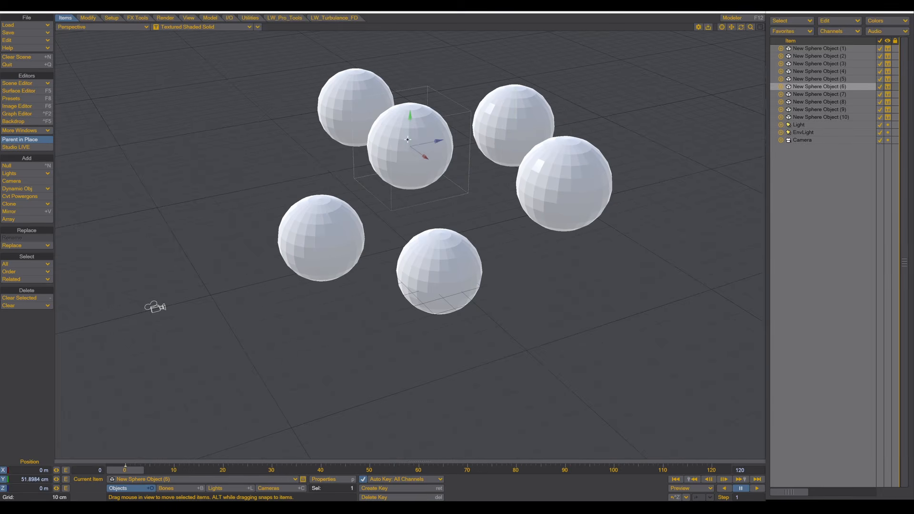
{"action": "left_click_drag", "start_coordinate": [438, 141], "coordinate": [419, 160]}
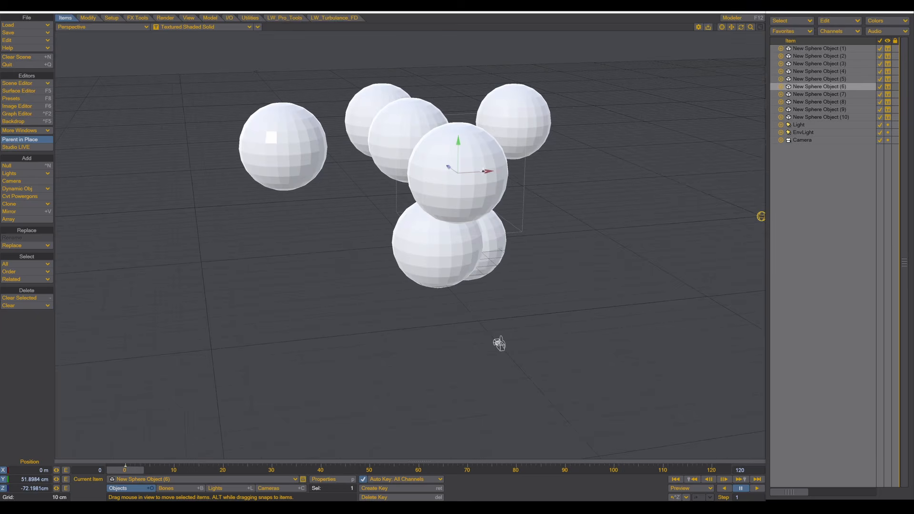
{"action": "left_click_drag", "start_coordinate": [490, 171], "coordinate": [587, 165]}
{"action": "left_click_drag", "start_coordinate": [558, 133], "coordinate": [556, 203]}
{"action": "left_click", "coordinate": [441, 229]}
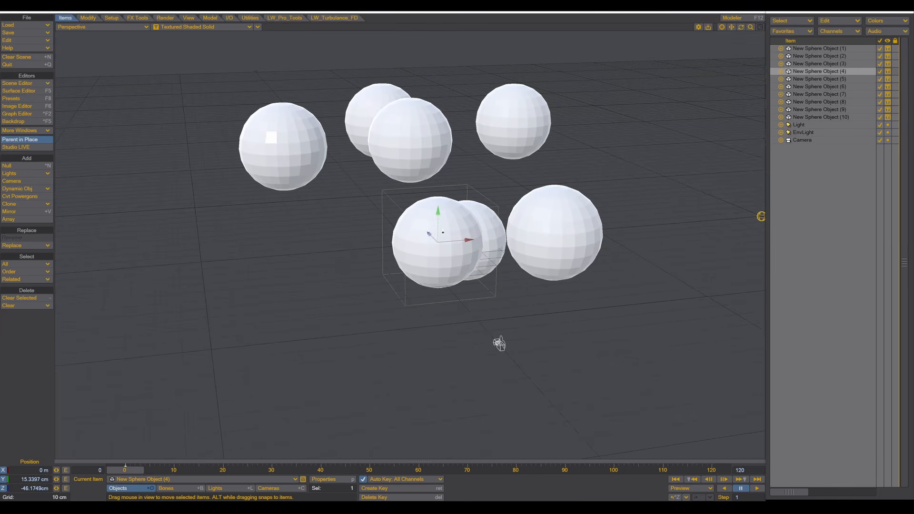
{"action": "left_click_drag", "start_coordinate": [469, 240], "coordinate": [410, 240]}
- Bring the seventh sphere right and down to the front, and move the eighth far left
{"action": "left_click", "coordinate": [427, 143]}
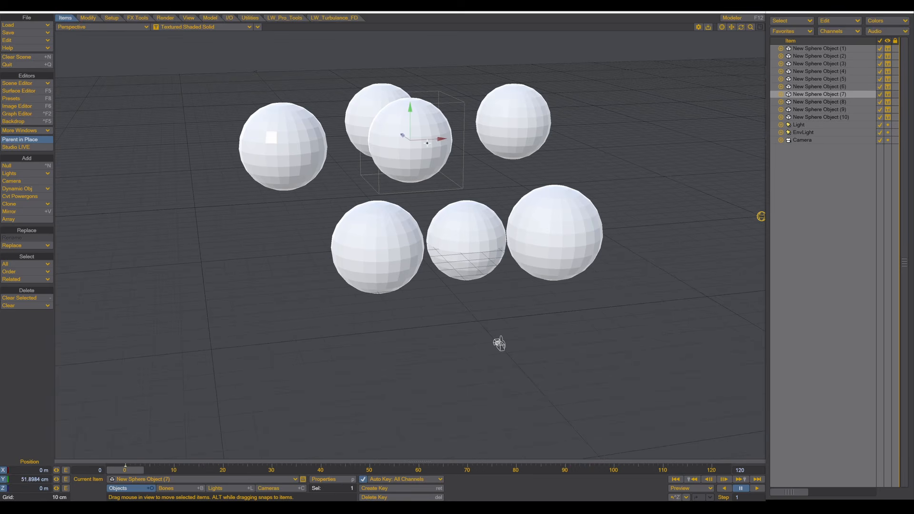
{"action": "left_click_drag", "start_coordinate": [433, 136], "coordinate": [474, 137]}
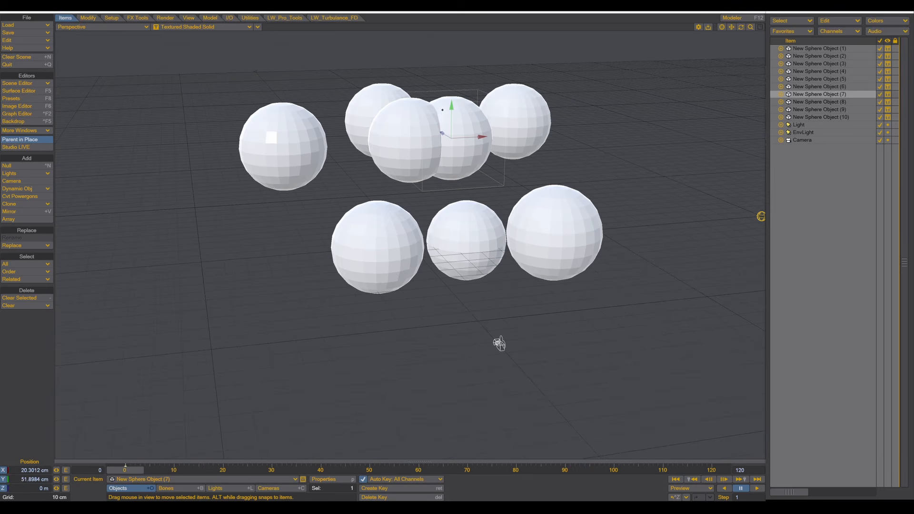
{"action": "left_click_drag", "start_coordinate": [443, 110], "coordinate": [443, 296]}
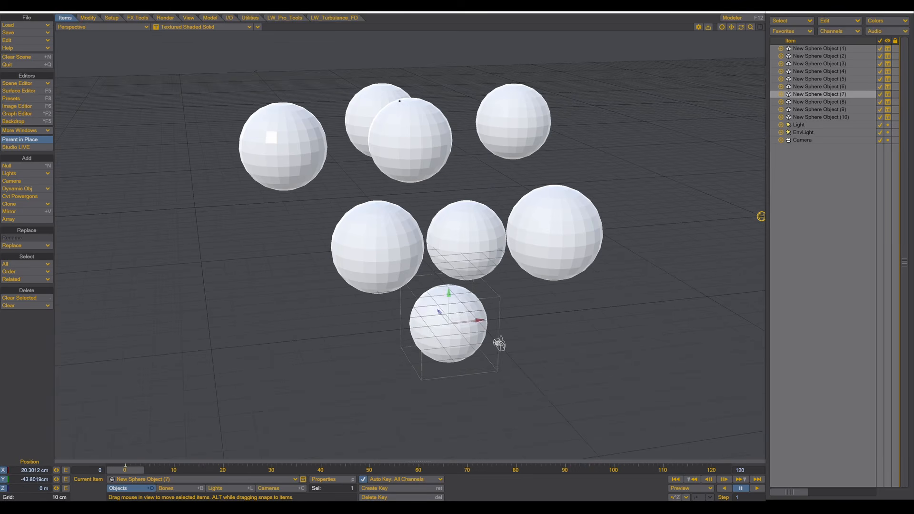
{"action": "left_click", "coordinate": [406, 122]}
{"action": "left_click_drag", "start_coordinate": [433, 138], "coordinate": [197, 112]}
- Move the ninth sphere far right and raise the tenth above the others near the centre
{"action": "left_click", "coordinate": [417, 122]}
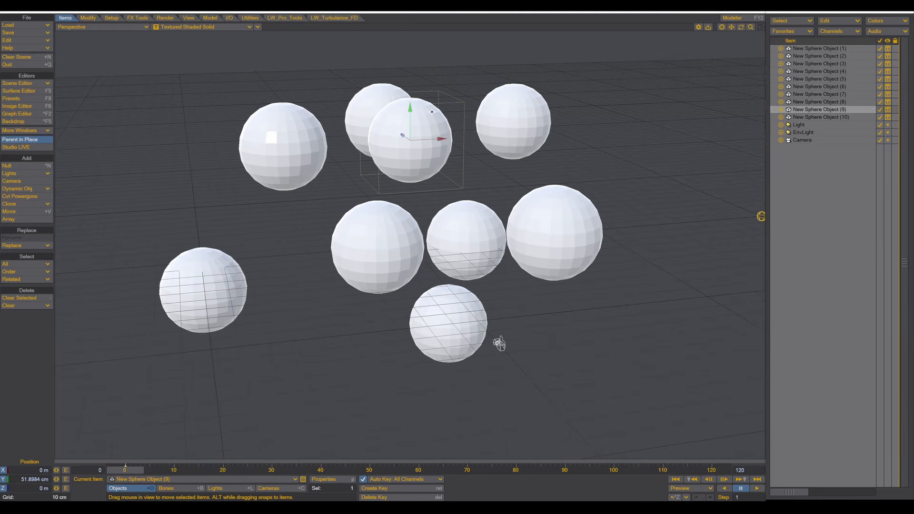
{"action": "left_click_drag", "start_coordinate": [444, 143], "coordinate": [645, 129]}
{"action": "key", "text": "Down"}
{"action": "mouse_move", "coordinate": [444, 139]}
{"action": "left_mouse_down"}
{"action": "mouse_move", "coordinate": [410, 141]}
{"action": "mouse_move", "coordinate": [450, 139]}
{"action": "left_mouse_up"}
{"action": "left_click_drag", "start_coordinate": [419, 109], "coordinate": [418, 55]}
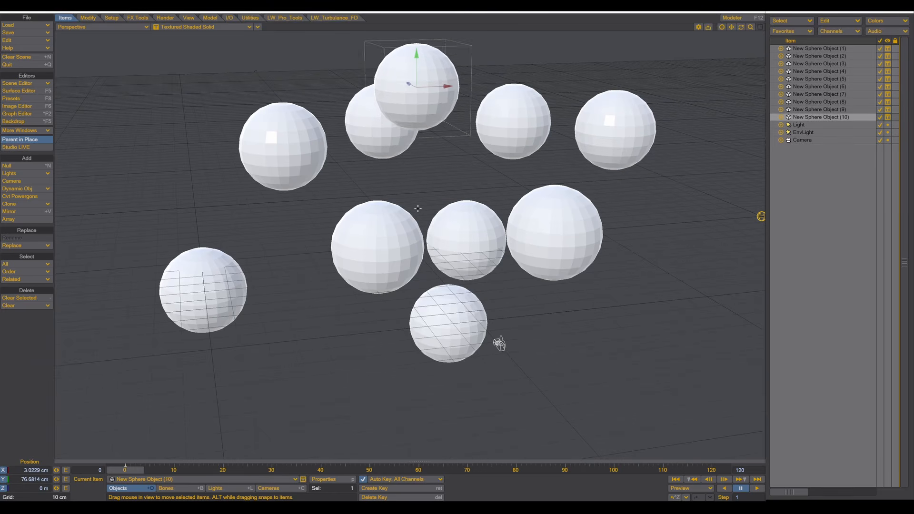
- Check the spacing from several angles, pushing the first sphere back and the sixth further right
{"action": "scroll", "coordinate": [419, 209], "scroll_direction": "down", "scroll_amount": 2}
{"action": "left_click_drag", "start_coordinate": [419, 211], "coordinate": [476, 214], "text": "alt"}
{"action": "left_click_drag", "start_coordinate": [601, 284], "coordinate": [478, 307], "text": "alt"}
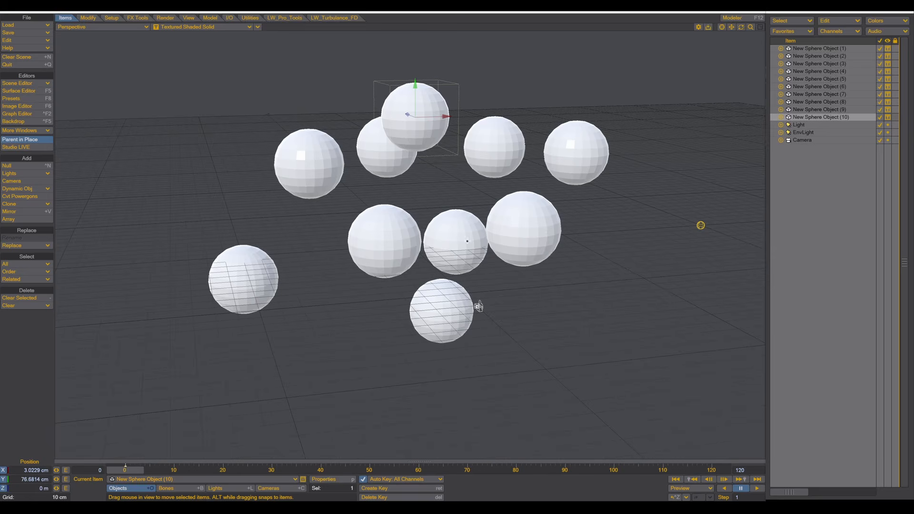
{"action": "left_click_drag", "start_coordinate": [481, 219], "coordinate": [481, 219], "text": "alt"}
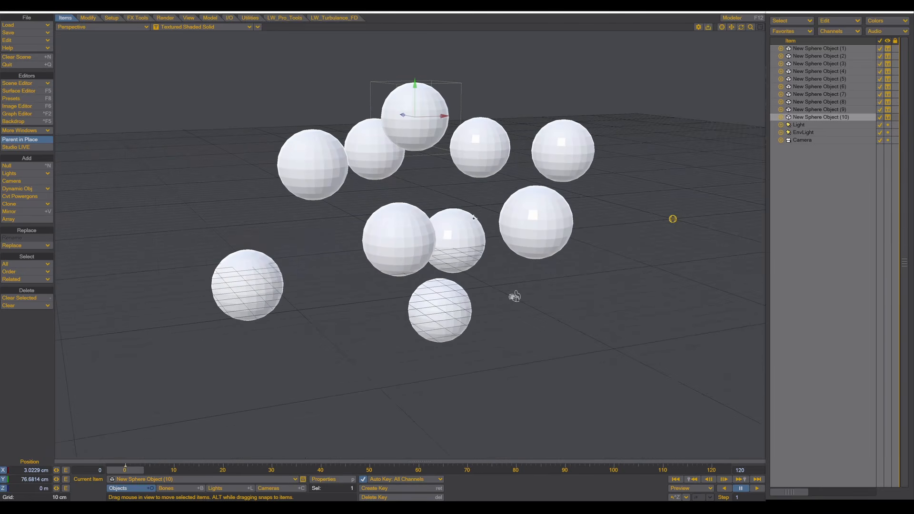
{"action": "left_click", "coordinate": [462, 242]}
{"action": "left_click_drag", "start_coordinate": [515, 297], "coordinate": [515, 297]}
{"action": "left_click_drag", "start_coordinate": [495, 227], "coordinate": [490, 205], "text": "alt"}
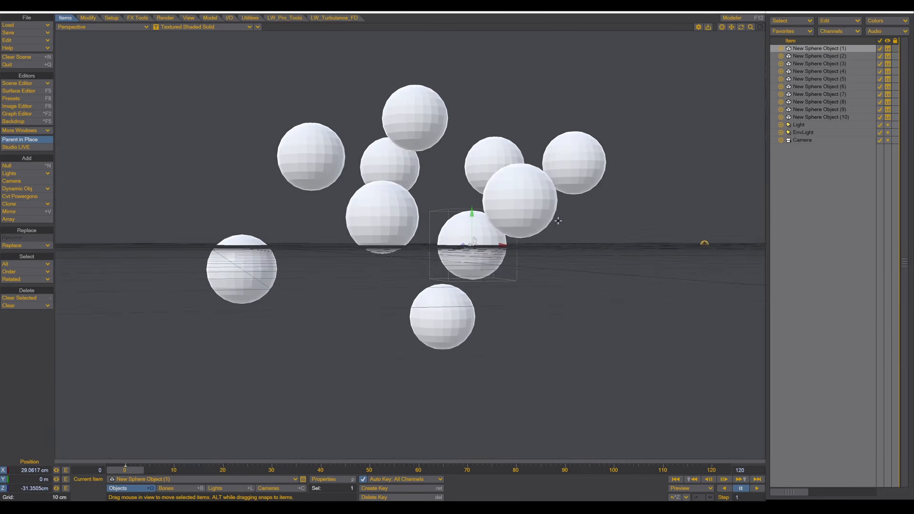
{"action": "left_click", "coordinate": [545, 205]}
{"action": "left_click_drag", "start_coordinate": [546, 203], "coordinate": [616, 204]}
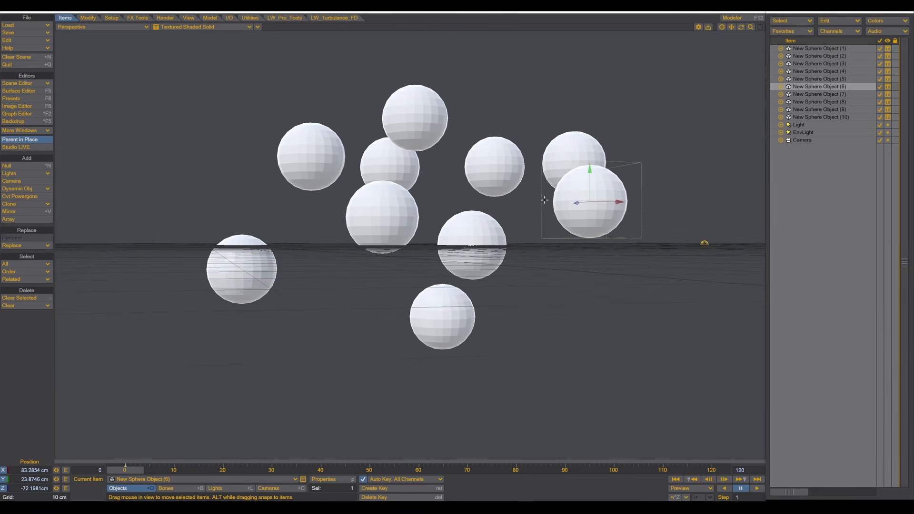
{"action": "left_click_drag", "start_coordinate": [430, 182], "coordinate": [423, 205], "text": "alt"}
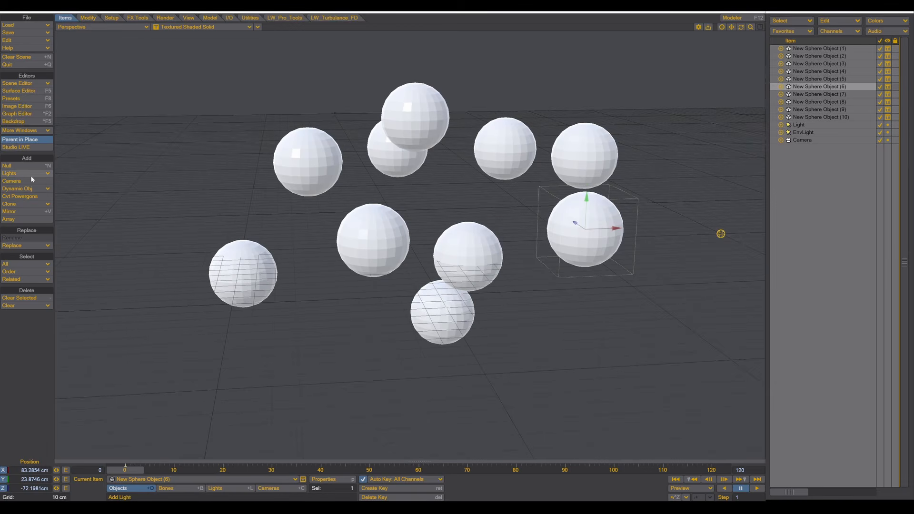
- Add a null object named Force at the origin among the spheres
{"action": "left_click", "coordinate": [13, 167]}
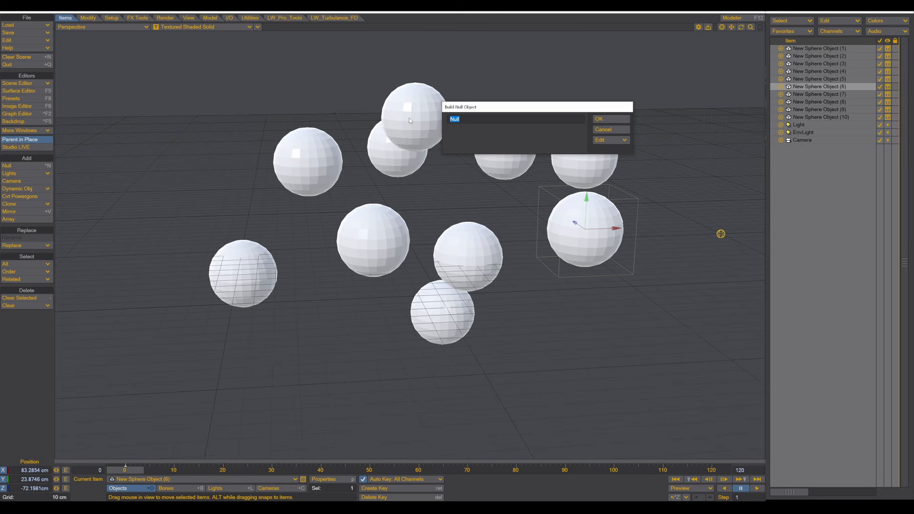
{"action": "type", "text": "Force"}
{"action": "left_click", "coordinate": [608, 119]}
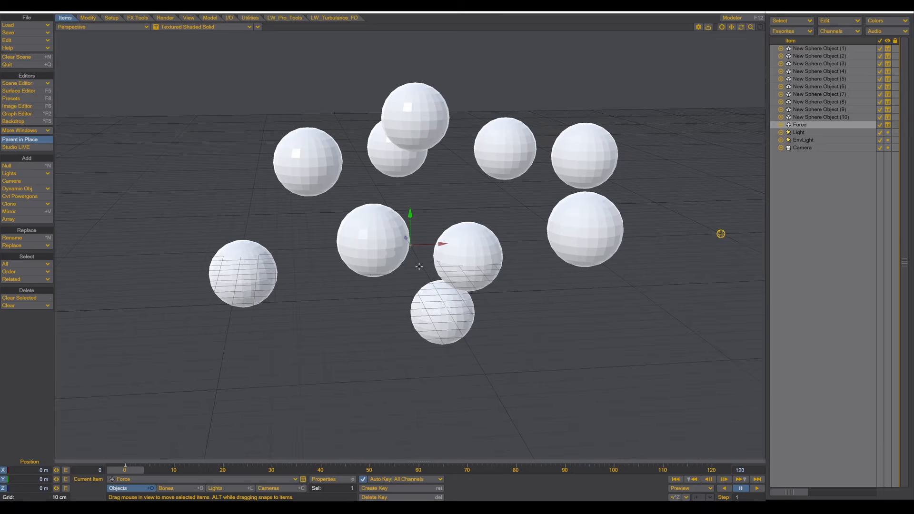
{"action": "mouse_move", "coordinate": [419, 267]}
{"action": "left_mouse_down", "text": "alt"}
{"action": "mouse_move", "coordinate": [361, 264]}
{"action": "mouse_move", "coordinate": [410, 205]}
{"action": "mouse_move", "coordinate": [414, 307]}
{"action": "mouse_move", "coordinate": [416, 268]}
{"action": "left_mouse_up", "text": "alt"}
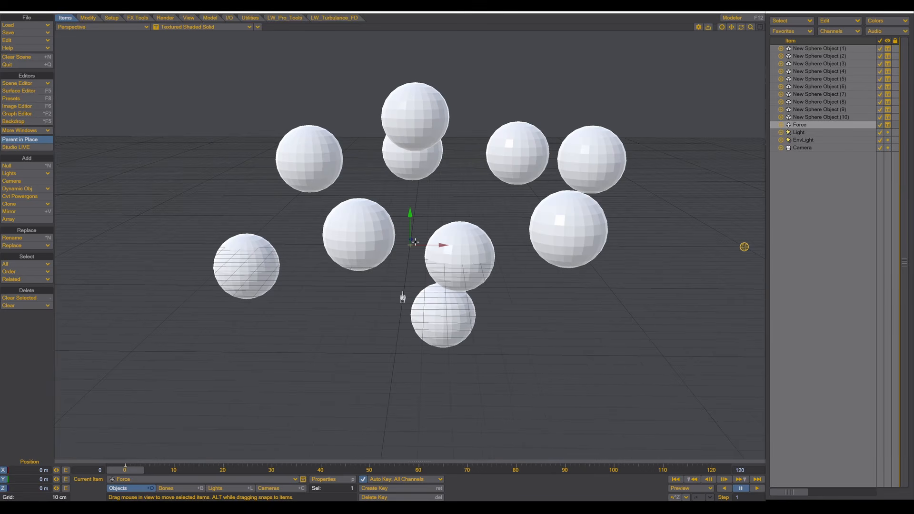
- Make the Force null an Explosion force, then select New Sphere Object (1) through (10)
{"action": "left_click", "coordinate": [130, 19]}
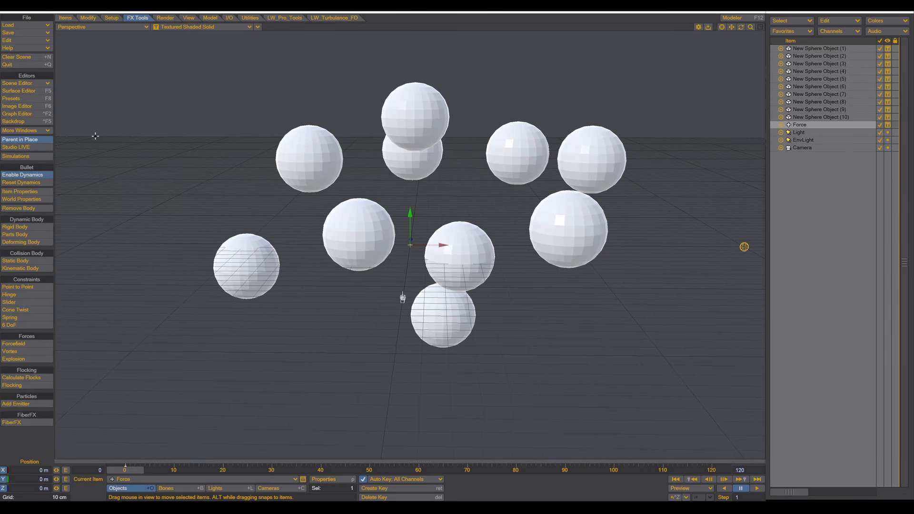
{"action": "left_click", "coordinate": [21, 360]}
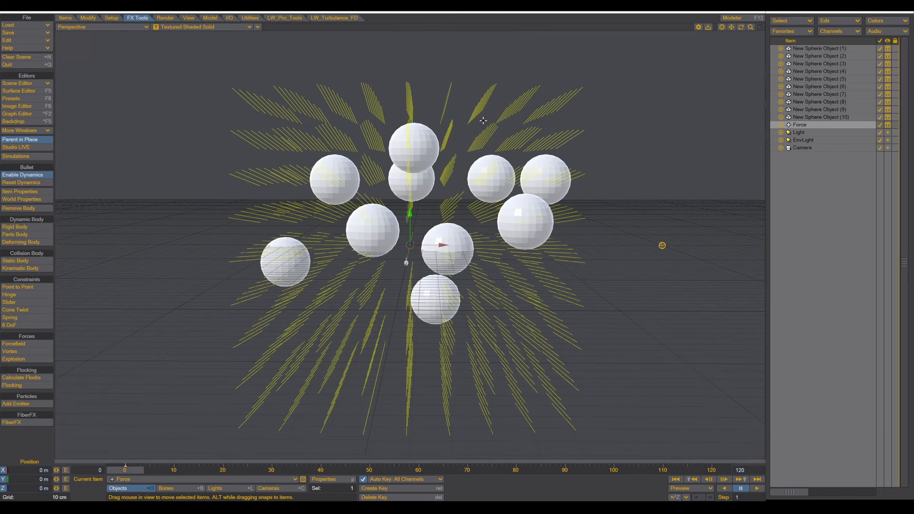
{"action": "key", "text": "Up"}
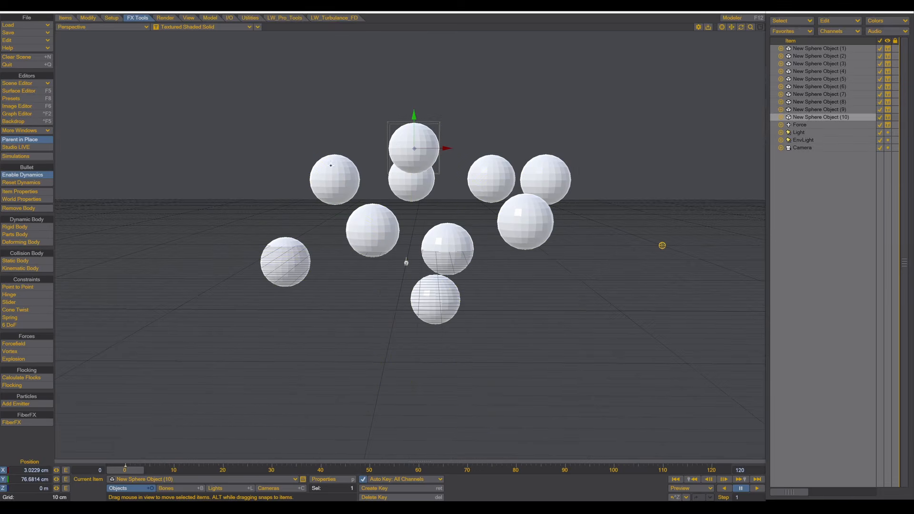
{"action": "left_click", "coordinate": [824, 50]}
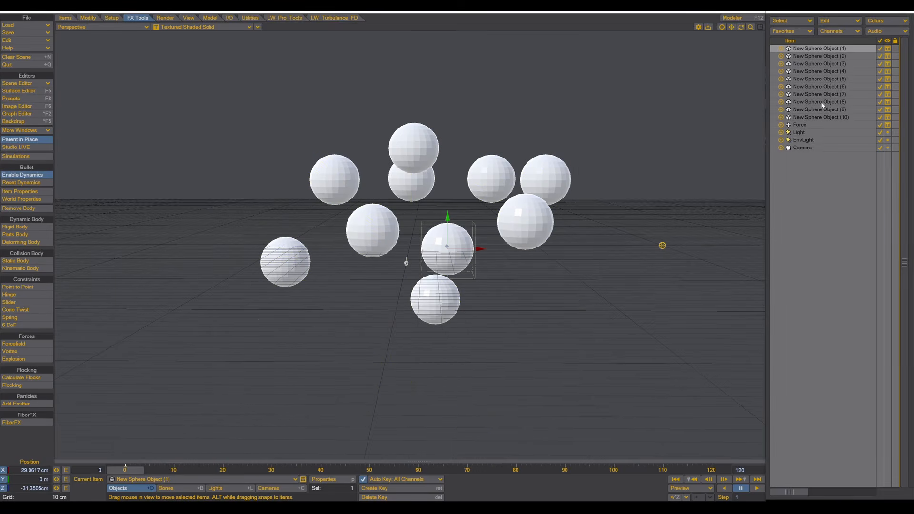
{"action": "left_click", "coordinate": [813, 118], "text": "shift"}
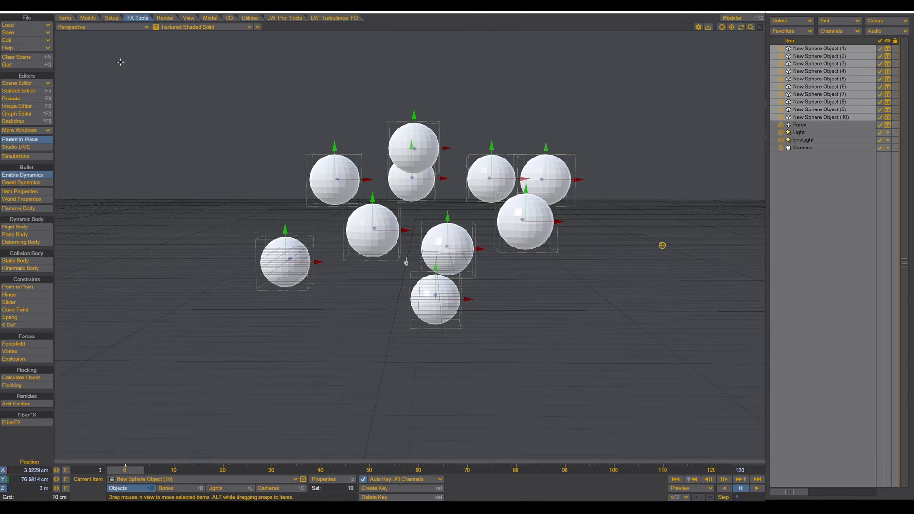
- Open Bullet dynamics properties, keep the spheres as Deforming bodies, and view the Force's Explosion settings
{"action": "left_click", "coordinate": [30, 193]}
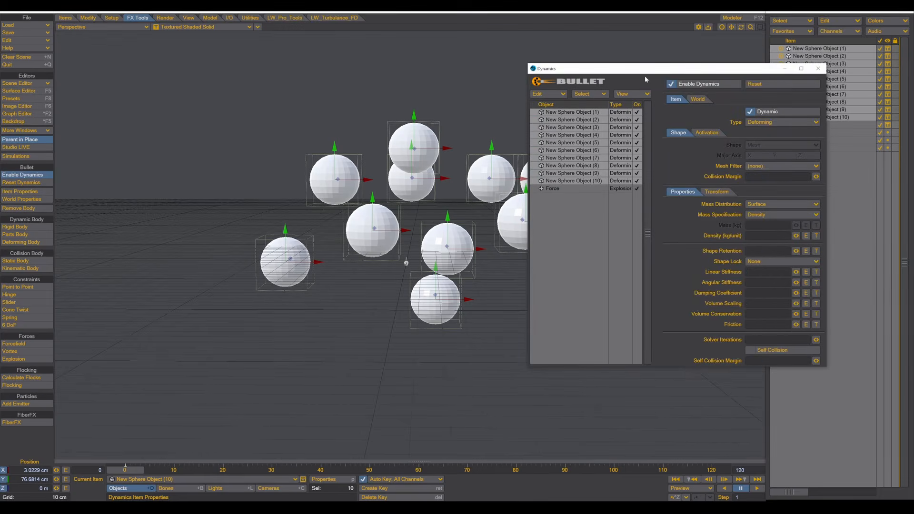
{"action": "left_click_drag", "start_coordinate": [641, 72], "coordinate": [664, 39]}
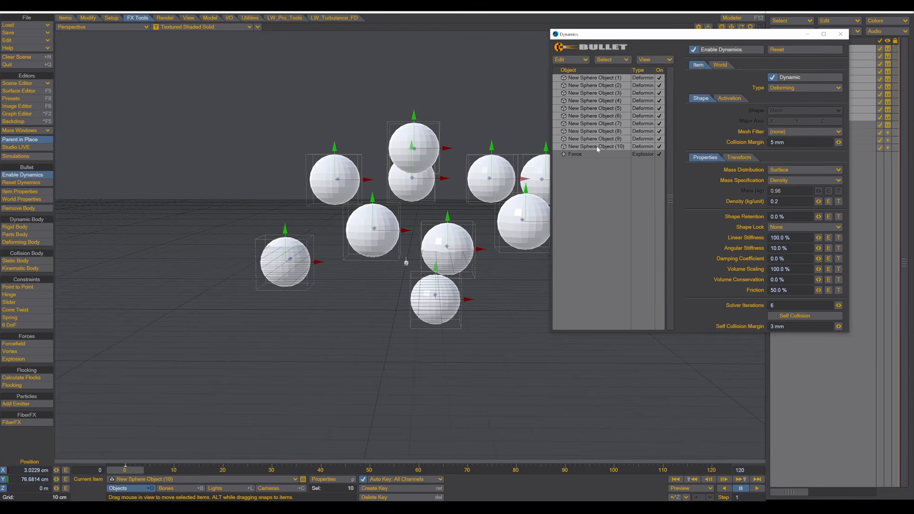
{"action": "left_click", "coordinate": [790, 89]}
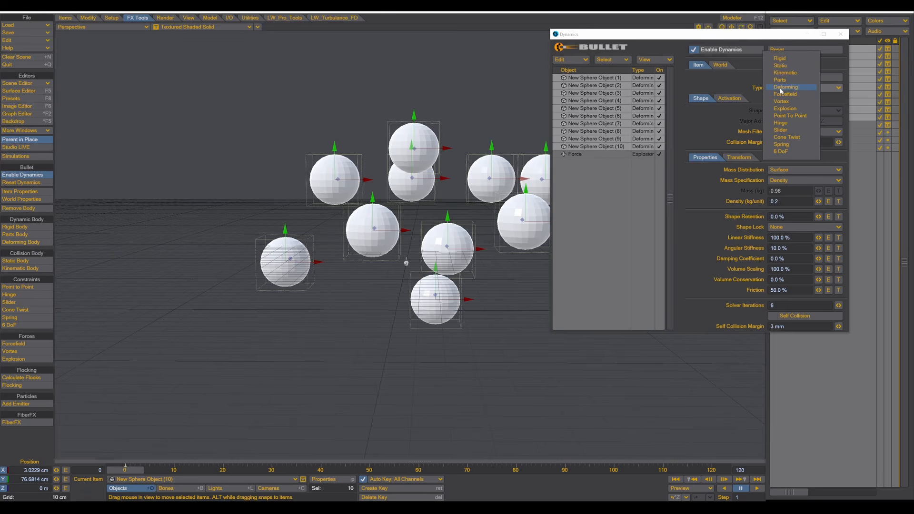
{"action": "left_click", "coordinate": [713, 80]}
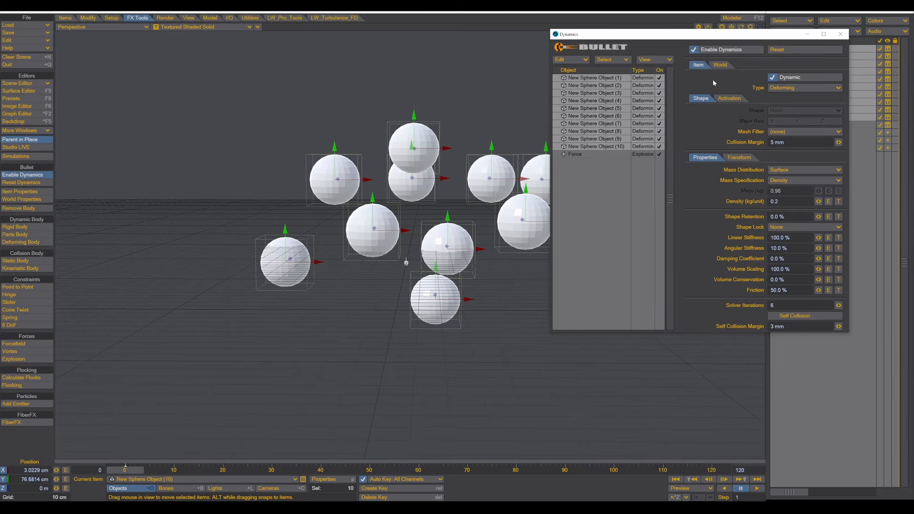
{"action": "left_click", "coordinate": [604, 93]}
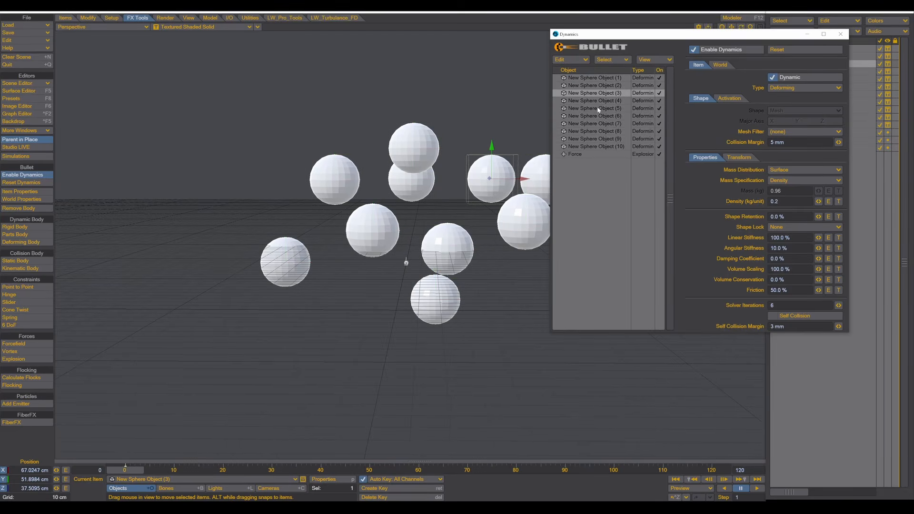
{"action": "left_click", "coordinate": [599, 116], "text": "shift"}
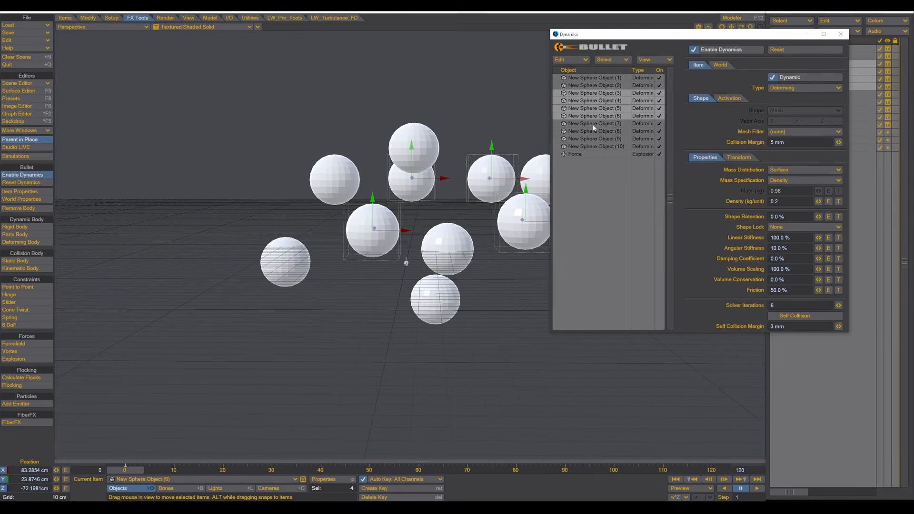
{"action": "left_click", "coordinate": [781, 88]}
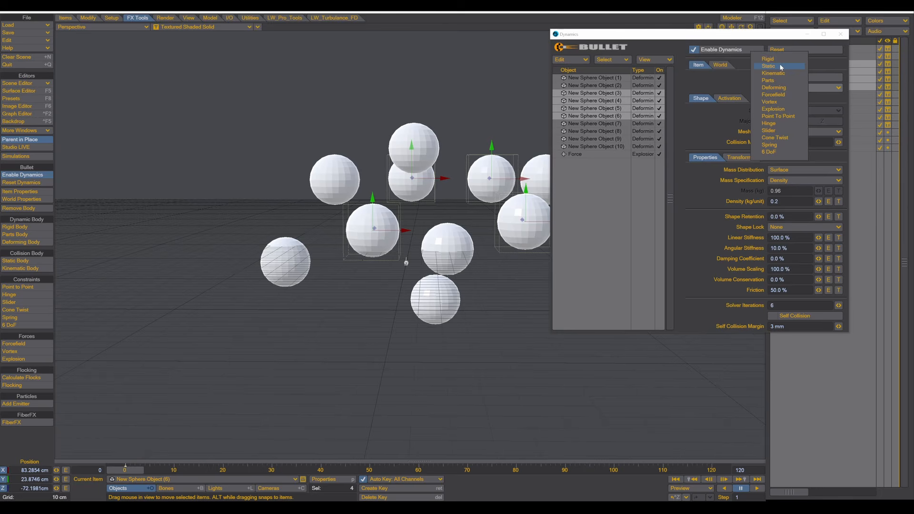
{"action": "left_click", "coordinate": [714, 79]}
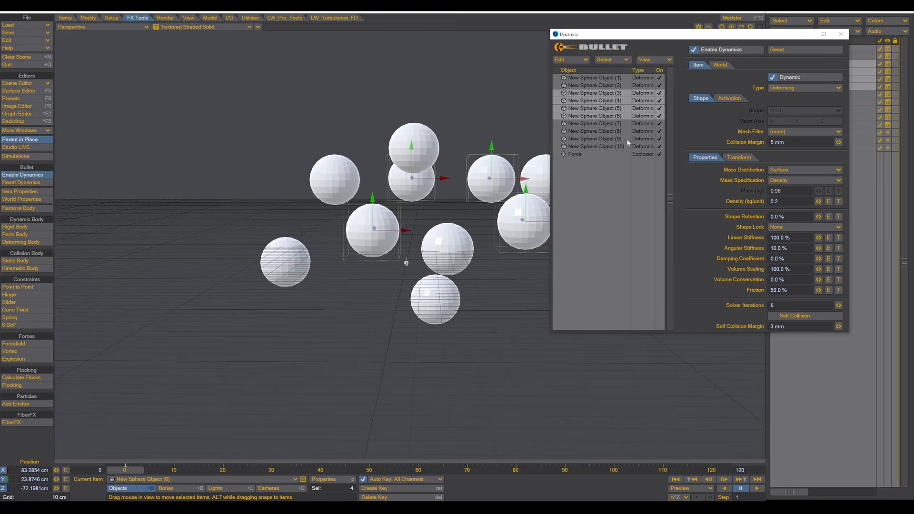
{"action": "left_click", "coordinate": [577, 154]}
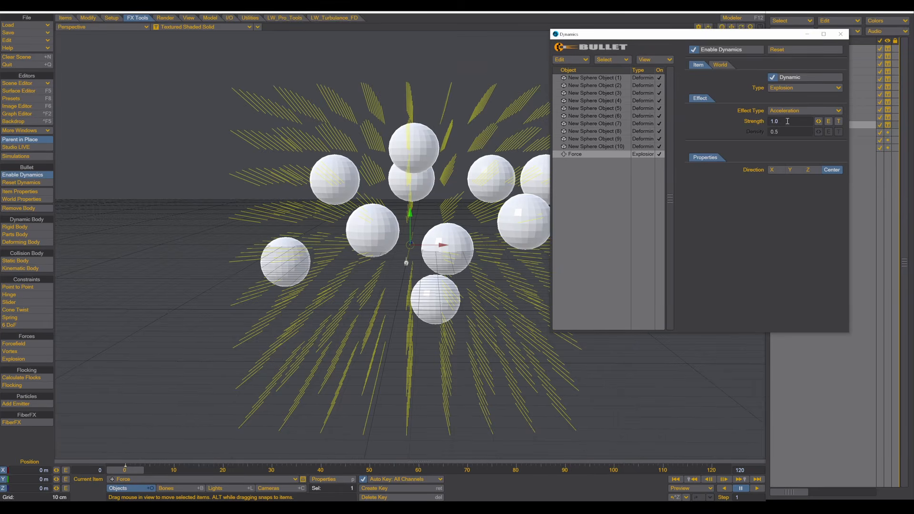
- Set the explosion force Strength to -1 so it pulls inward
{"action": "left_click_drag", "start_coordinate": [784, 122], "coordinate": [745, 124]}
{"action": "type", "text": "-1"}
{"action": "key", "text": "Return"}
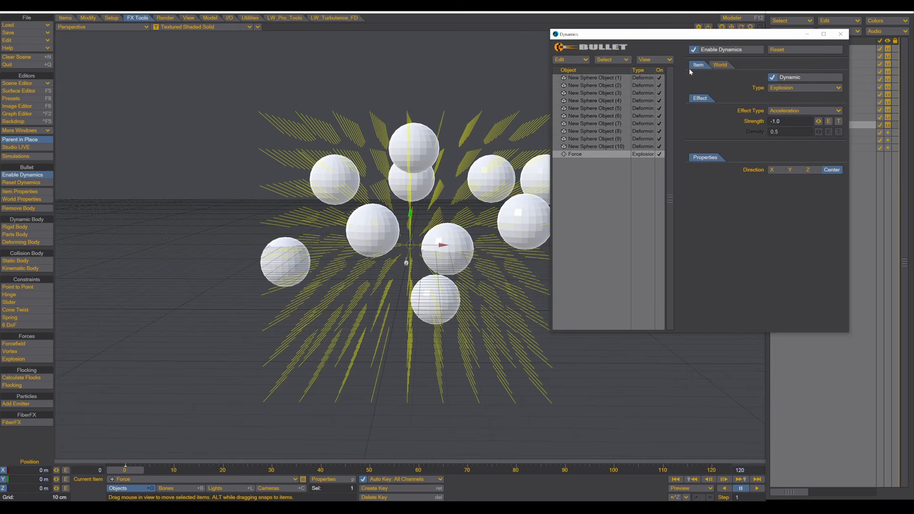
- Set the Bullet world Gravity Y to 0 m
{"action": "left_click", "coordinate": [723, 63]}
{"action": "left_click_drag", "start_coordinate": [793, 89], "coordinate": [724, 90]}
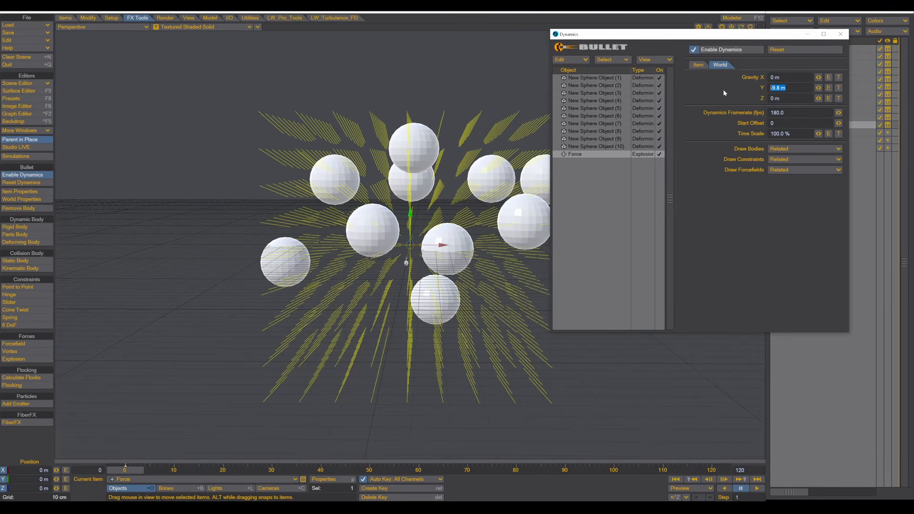
{"action": "type", "text": "0"}
{"action": "key", "text": "Tab"}
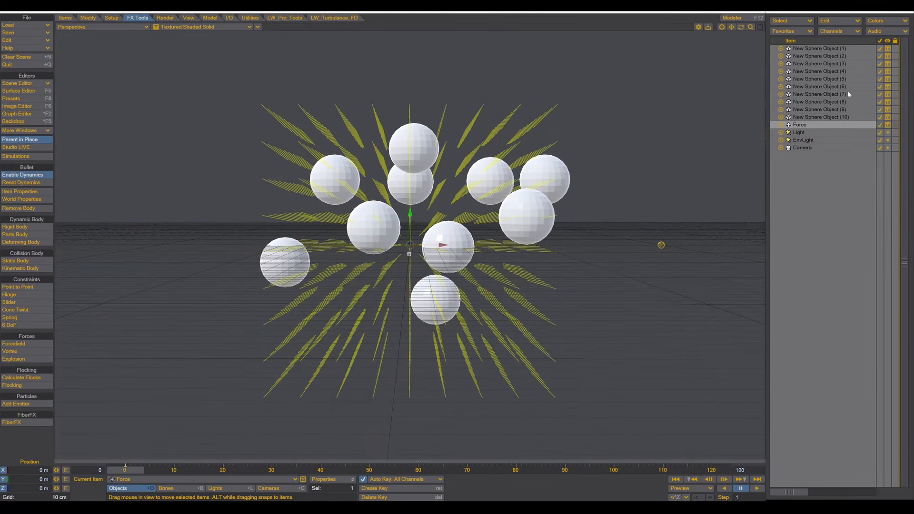
- Select New Sphere Object (1) through (10) in the Item list
{"action": "left_click", "coordinate": [824, 49]}
{"action": "left_click", "coordinate": [827, 117], "text": "shift"}
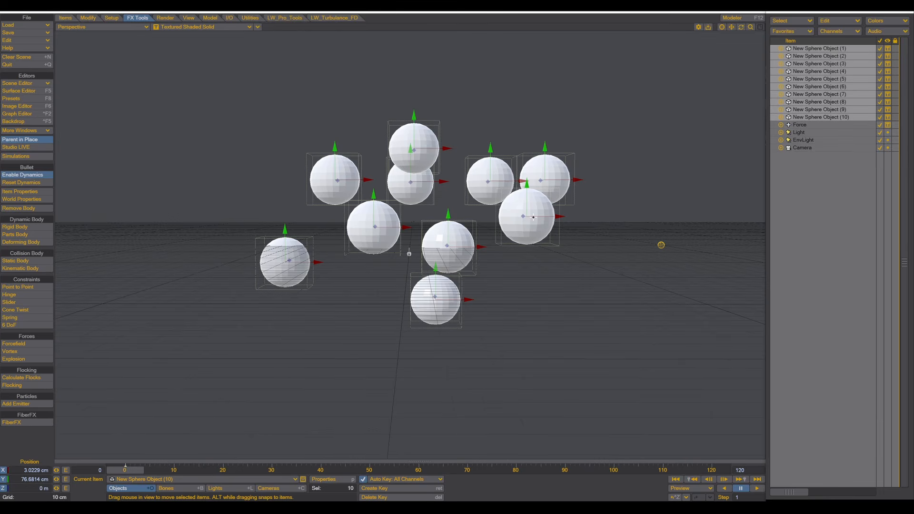
- Toggle Subpatch on the spheres and enable Smoothing for the Sphere surface
{"action": "left_click", "coordinate": [210, 19]}
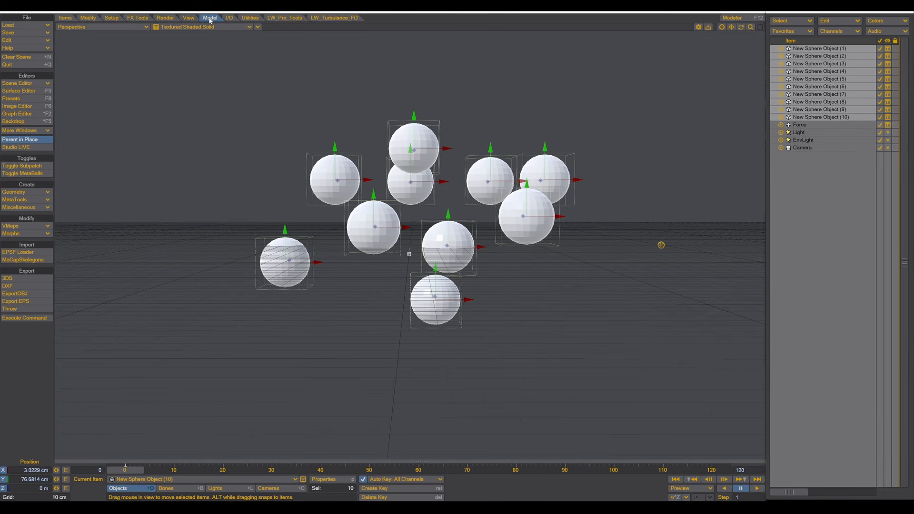
{"action": "left_click", "coordinate": [410, 133]}
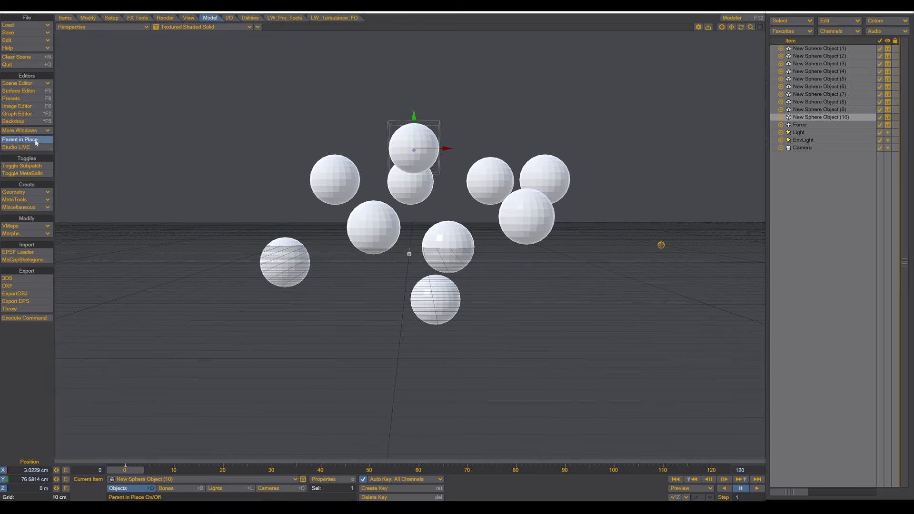
{"action": "left_click", "coordinate": [23, 168]}
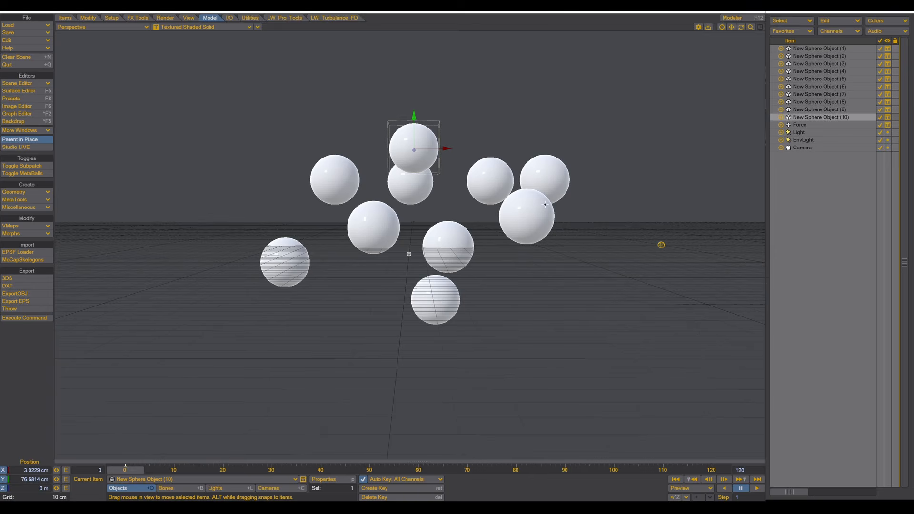
{"action": "left_click", "coordinate": [22, 92]}
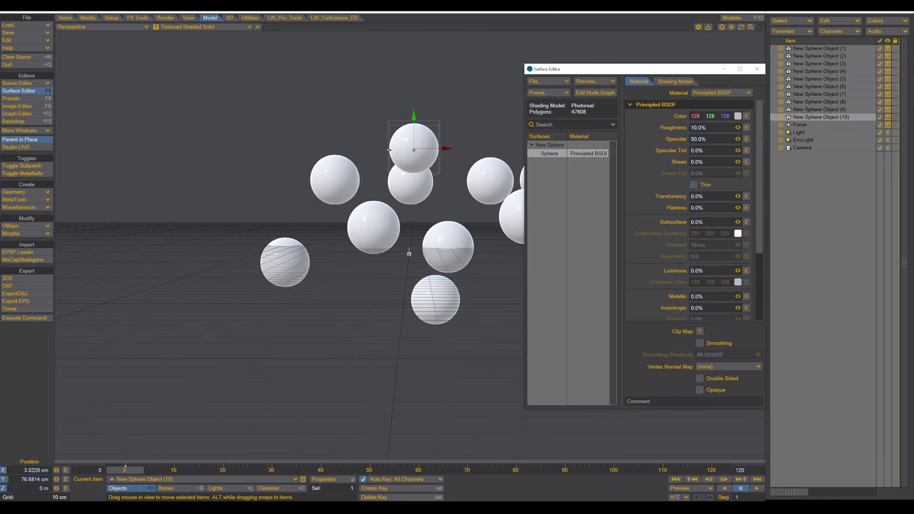
{"action": "left_click", "coordinate": [704, 346]}
{"action": "left_click", "coordinate": [760, 72]}
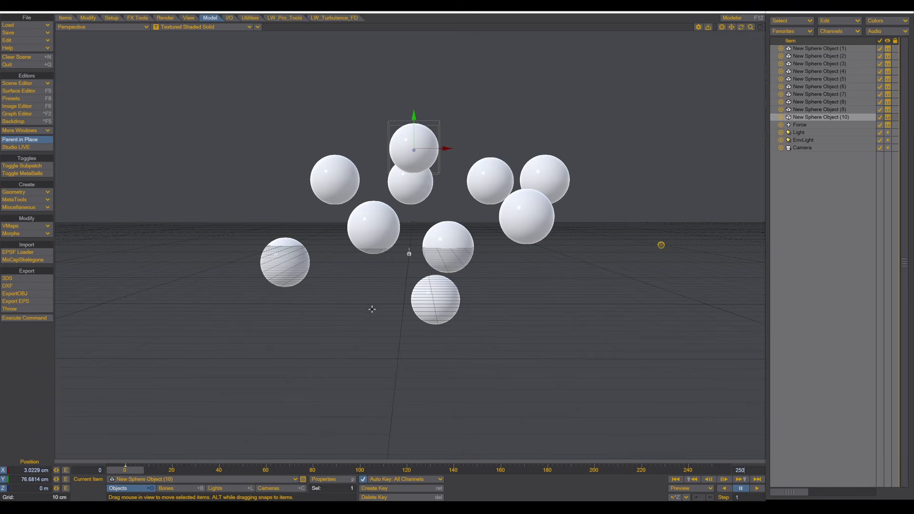
{"action": "left_click", "coordinate": [662, 245]}
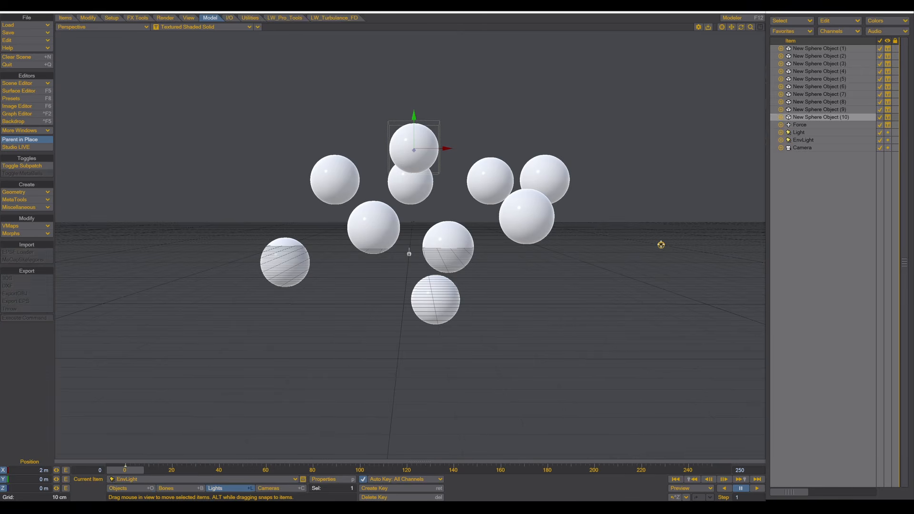
{"action": "left_click", "coordinate": [759, 489]}
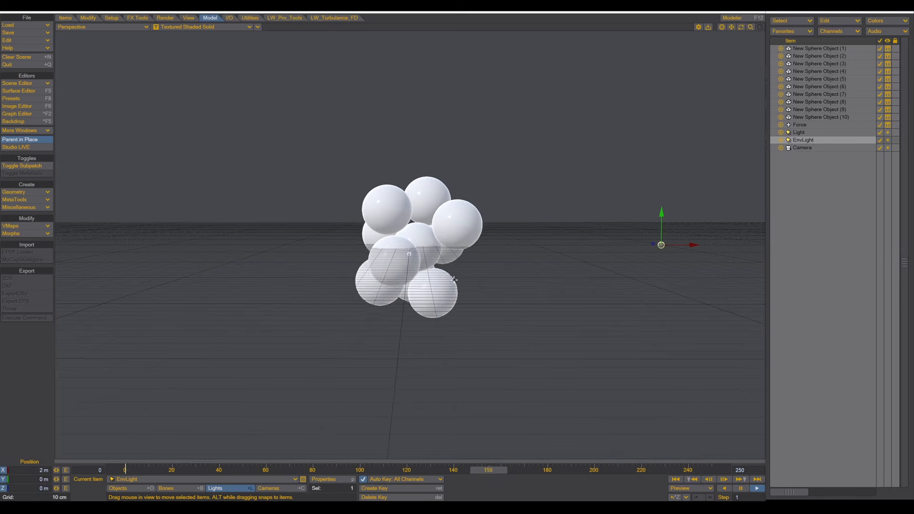
{"action": "left_click", "coordinate": [741, 489]}
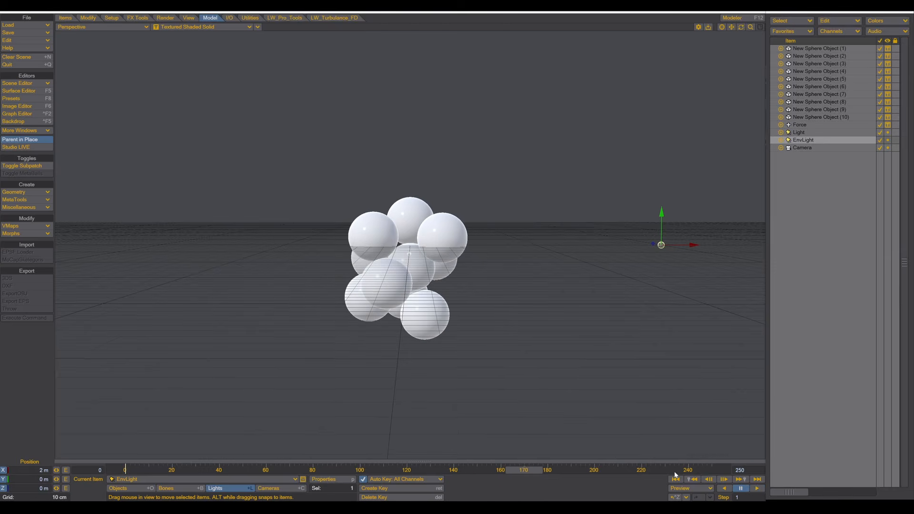
{"action": "left_click", "coordinate": [676, 480]}
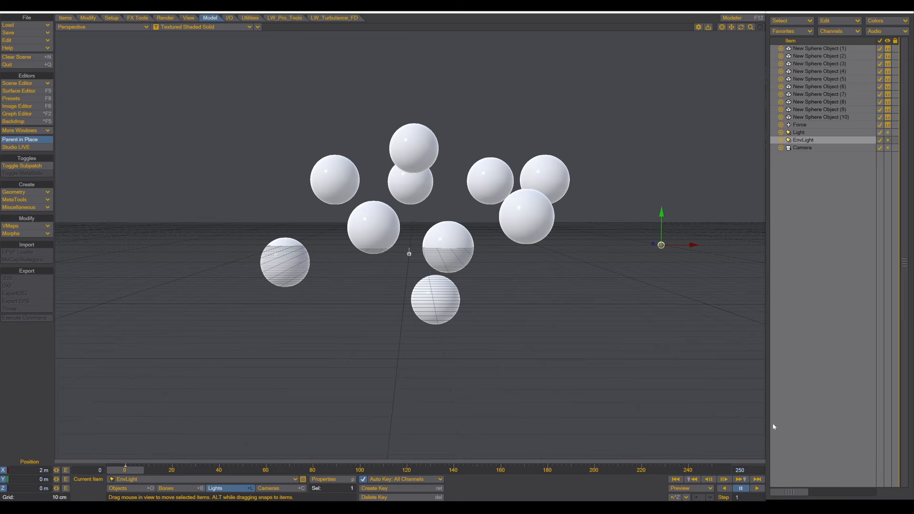
- Reopen Bullet dynamics properties and select all ten sphere rows to review their Deforming settings
{"action": "left_click", "coordinate": [138, 19]}
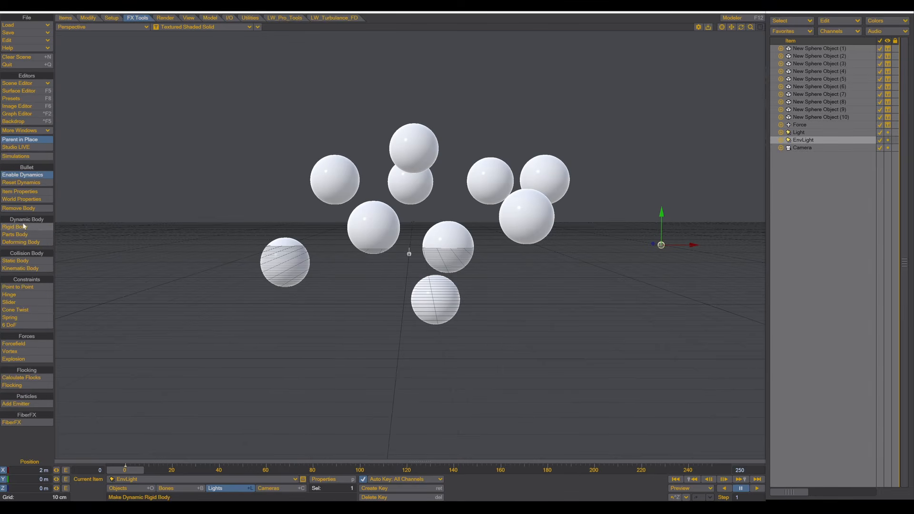
{"action": "left_click", "coordinate": [18, 193]}
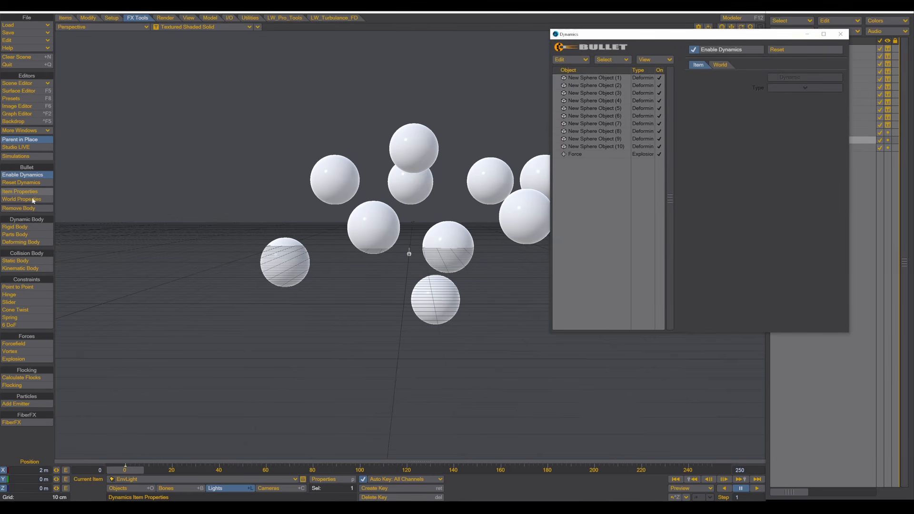
{"action": "left_click", "coordinate": [583, 78]}
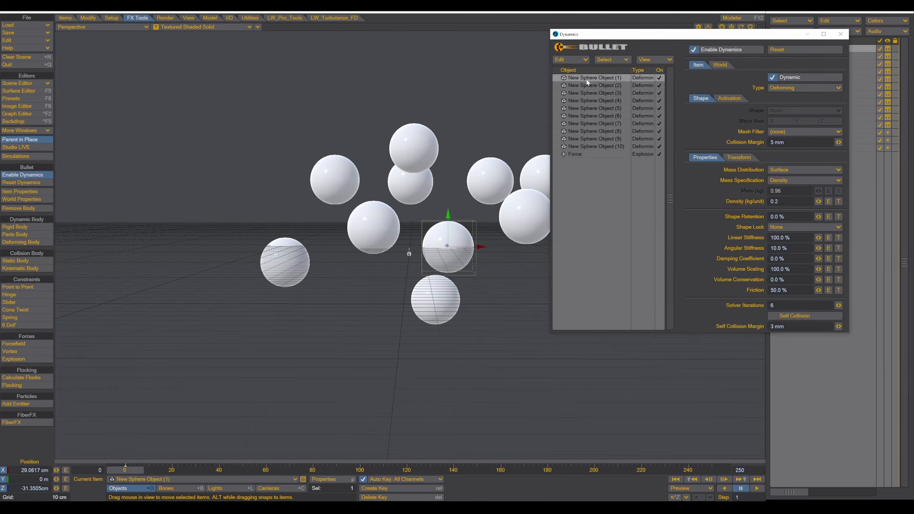
{"action": "left_click", "coordinate": [589, 146], "text": "shift"}
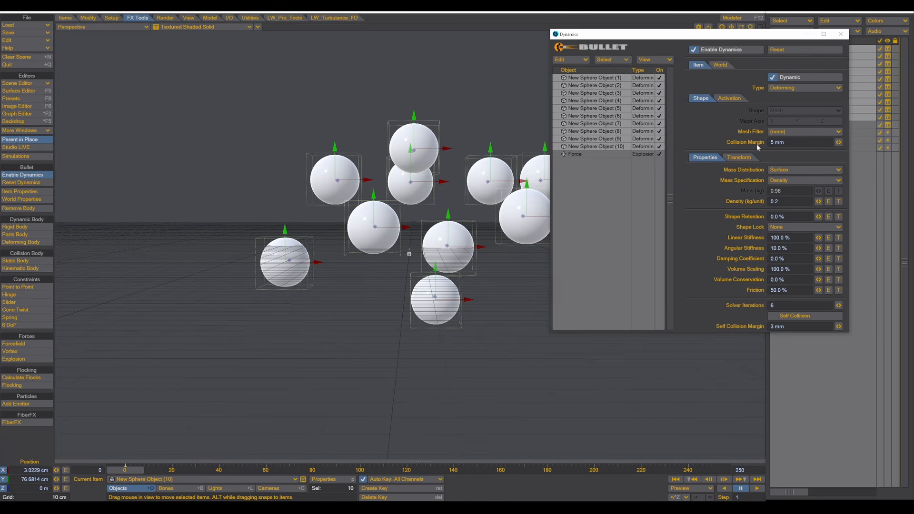
- Reduce the spheres' collision margin to 1 mm and preview the simulation
{"action": "left_click", "coordinate": [779, 143]}
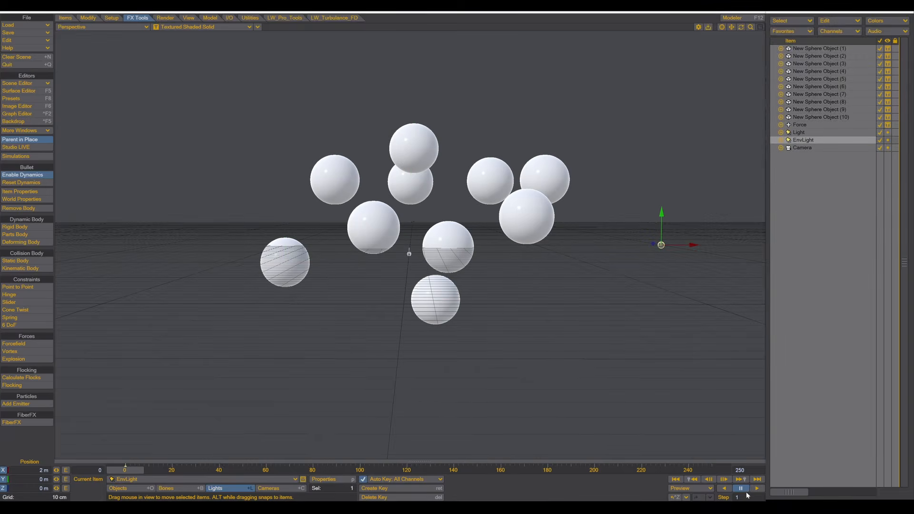
{"action": "left_click", "coordinate": [757, 488]}
- Give all ten spheres 30% linear stiffness, keeping angular at 10%, and play the simulation
{"action": "left_click", "coordinate": [26, 192]}
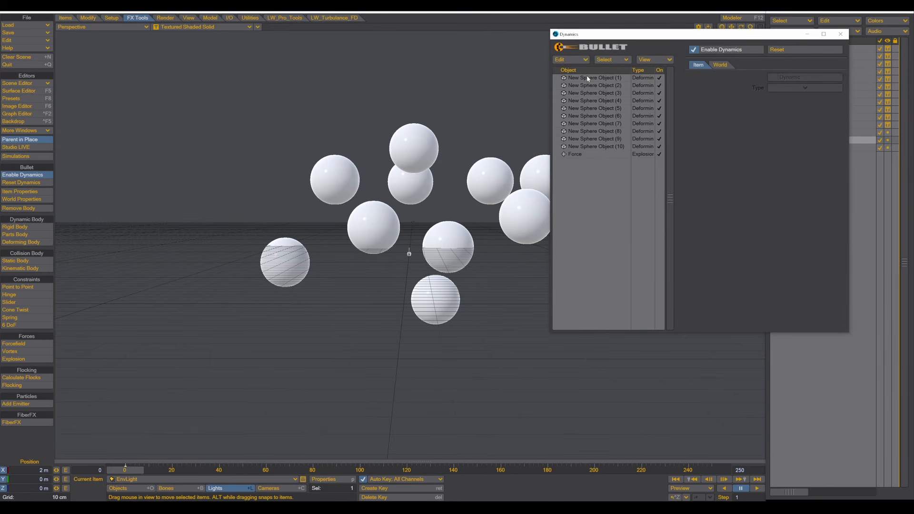
{"action": "left_click", "coordinate": [585, 78]}
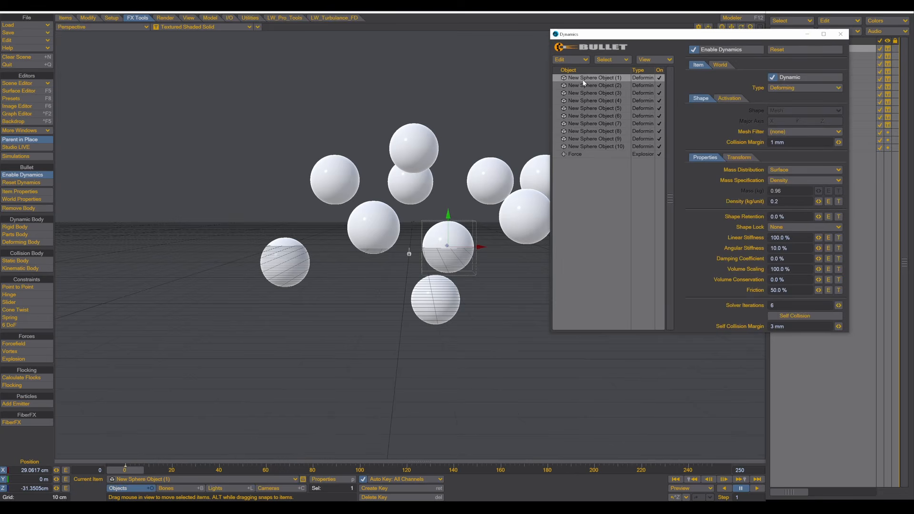
{"action": "left_click", "coordinate": [591, 146], "text": "shift"}
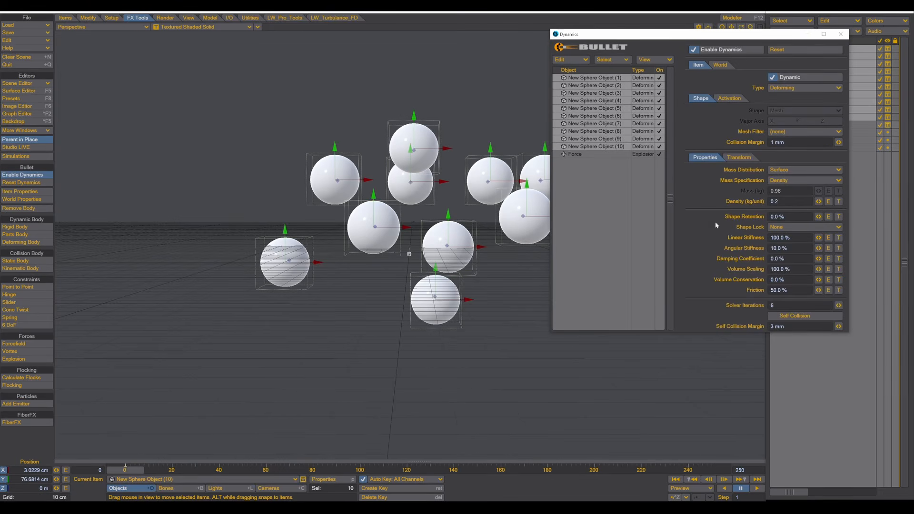
{"action": "left_click", "coordinate": [793, 240]}
{"action": "type", "text": "30"}
{"action": "key", "text": "Tab"}
{"action": "left_click", "coordinate": [707, 241]}
{"action": "left_click_drag", "start_coordinate": [781, 38], "coordinate": [164, 65]}
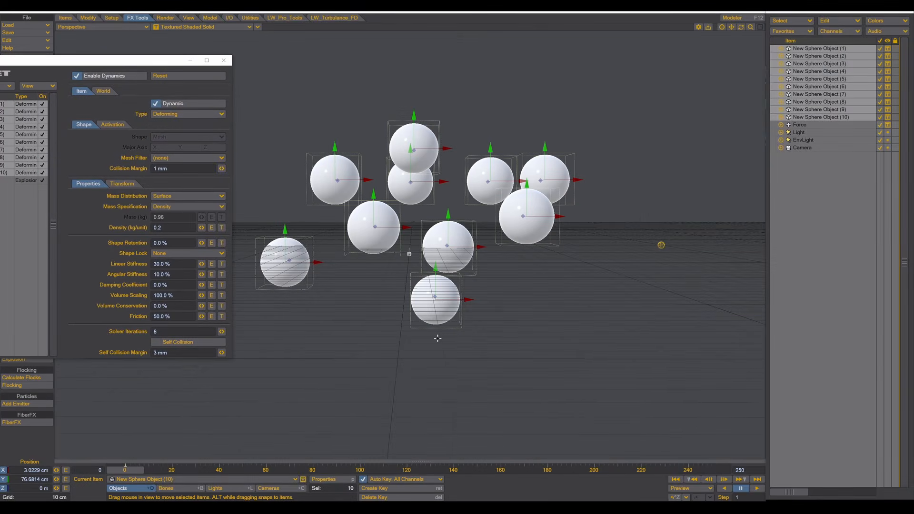
{"action": "left_click", "coordinate": [757, 489]}
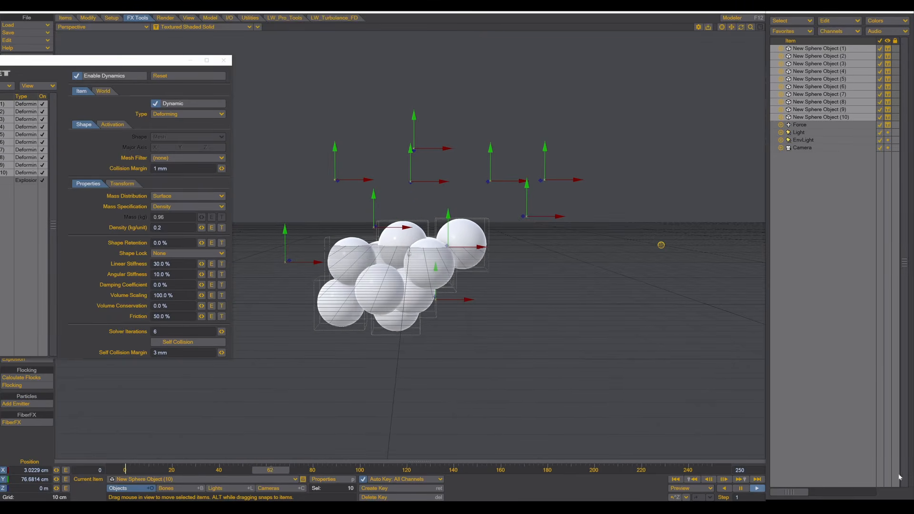
- Deselect the spheres, replay the simulation from frame 0, and recentre the Dynamics window
{"action": "left_click", "coordinate": [661, 245]}
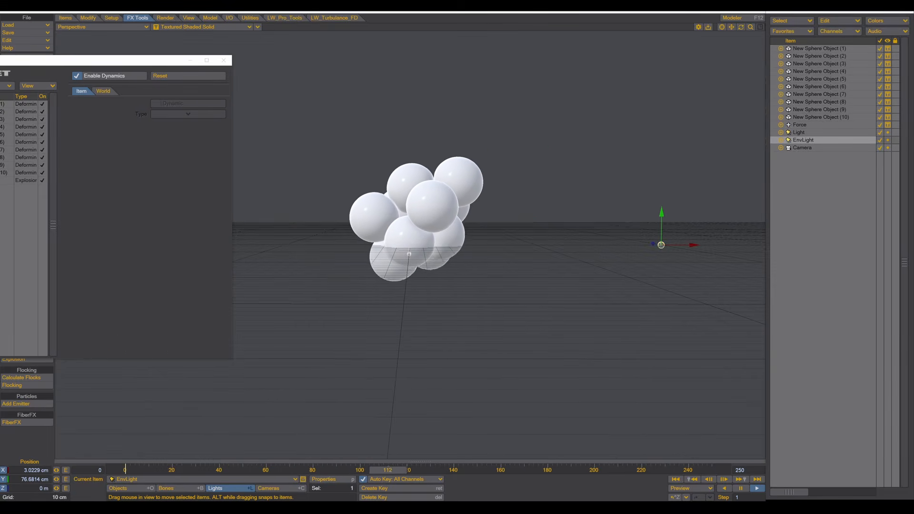
{"action": "left_click", "coordinate": [676, 479]}
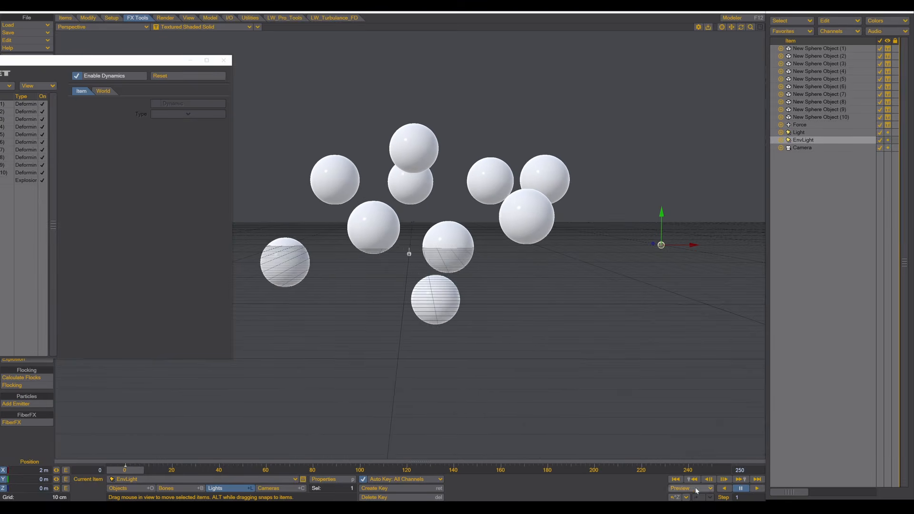
{"action": "left_click", "coordinate": [758, 489]}
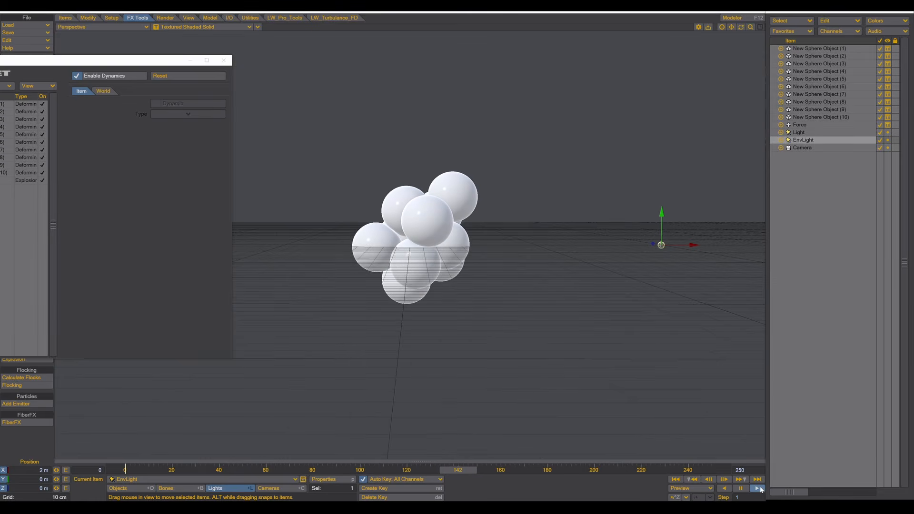
{"action": "left_click_drag", "start_coordinate": [144, 60], "coordinate": [621, 97]}
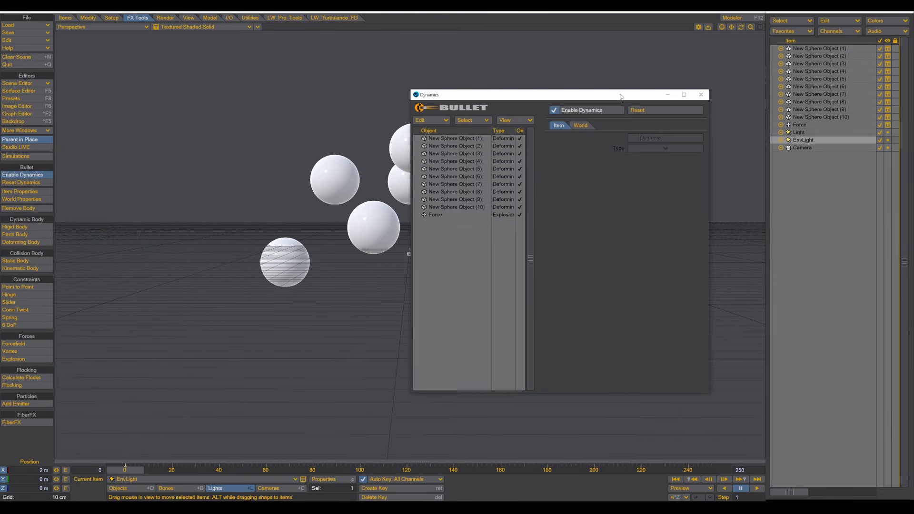
- Set the explosion Force strength to -2 and close the Dynamics window
{"action": "left_click_drag", "start_coordinate": [531, 98], "coordinate": [650, 80]}
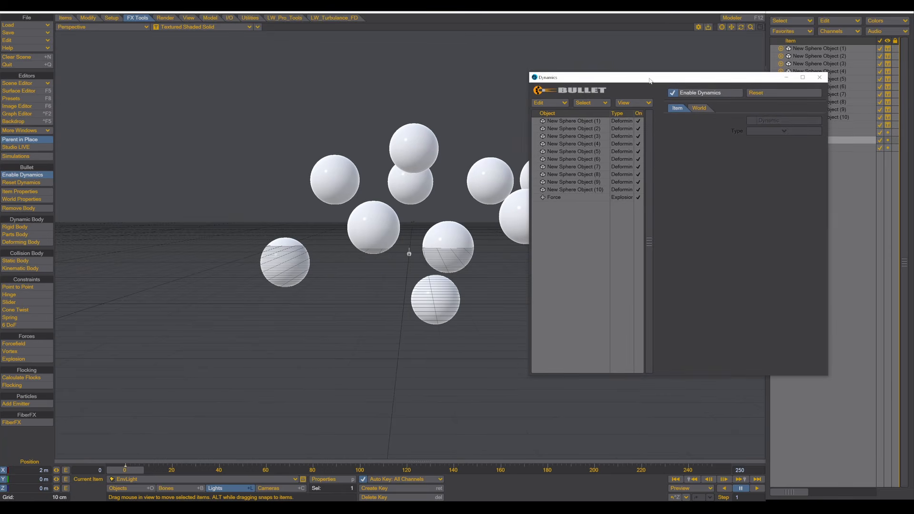
{"action": "left_click", "coordinate": [564, 198]}
{"action": "left_click", "coordinate": [748, 164]}
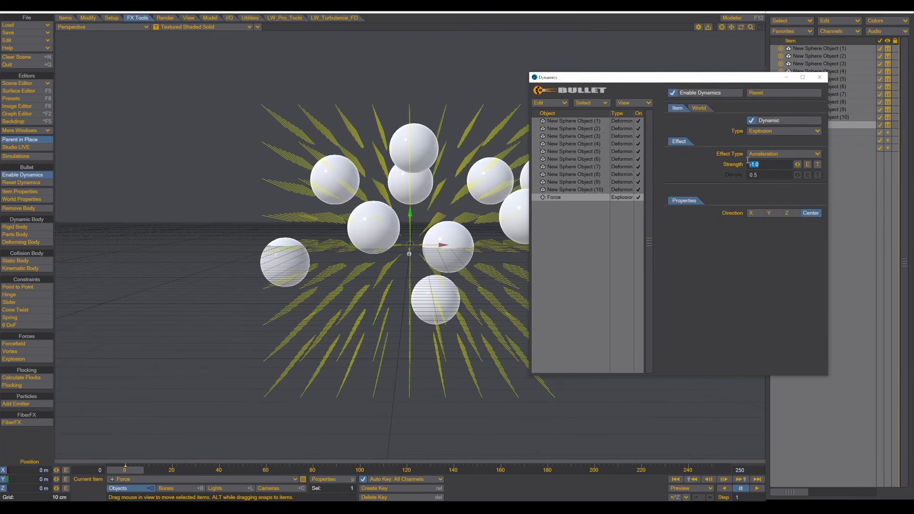
{"action": "type", "text": "-2"}
{"action": "left_click", "coordinate": [819, 77]}
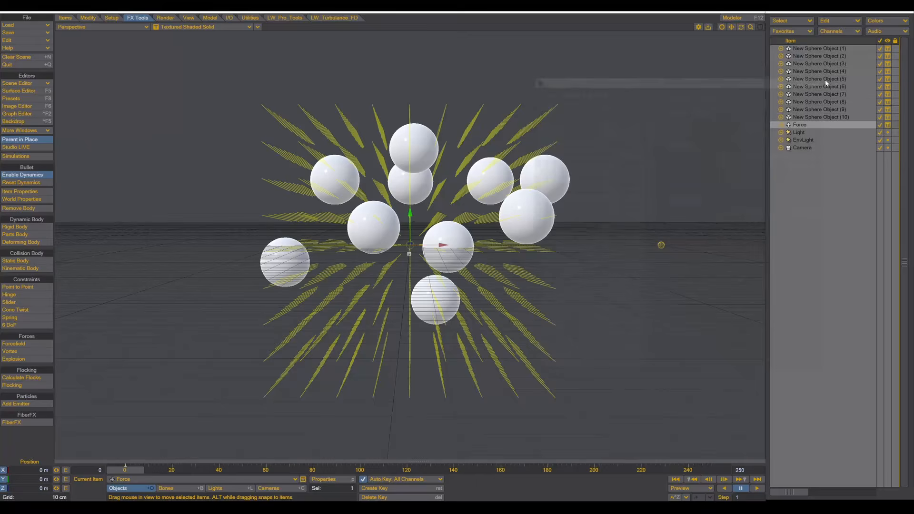
- Deselect the spheres and play the simulation with the -2 force strength
{"action": "left_click", "coordinate": [661, 245]}
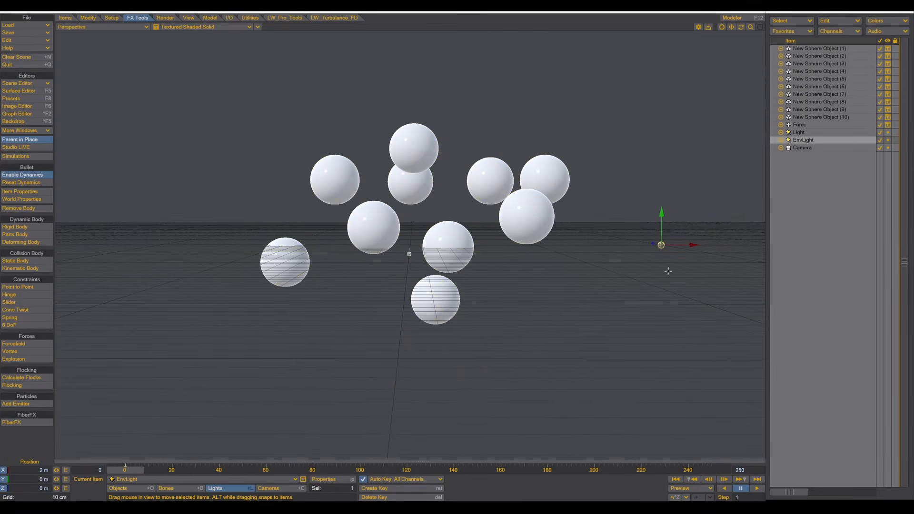
{"action": "left_click", "coordinate": [758, 489]}
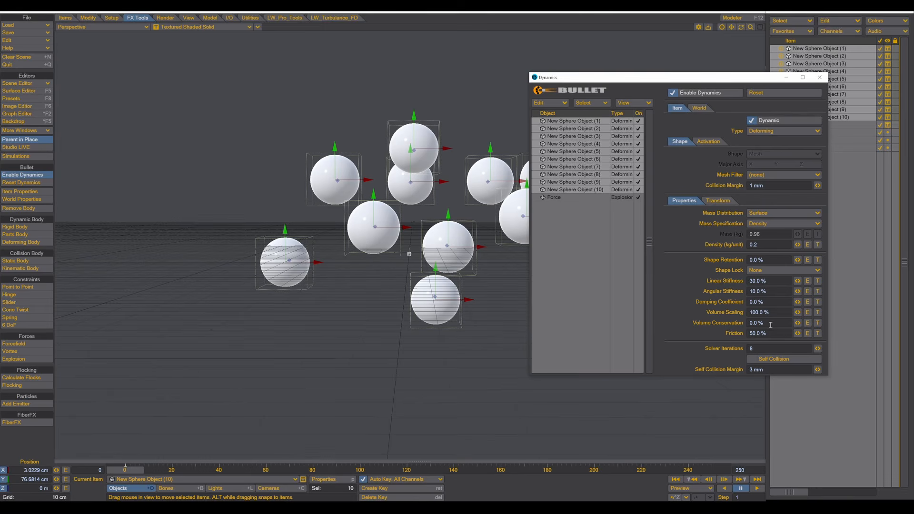
- Set volume conservation to 100% on all ten spheres, leaving friction at 50%
{"action": "left_click_drag", "start_coordinate": [770, 324], "coordinate": [721, 324]}
{"action": "type", "text": "100"}
{"action": "key", "text": "Tab"}
{"action": "key", "text": "Return"}
{"action": "left_click", "coordinate": [563, 123]}
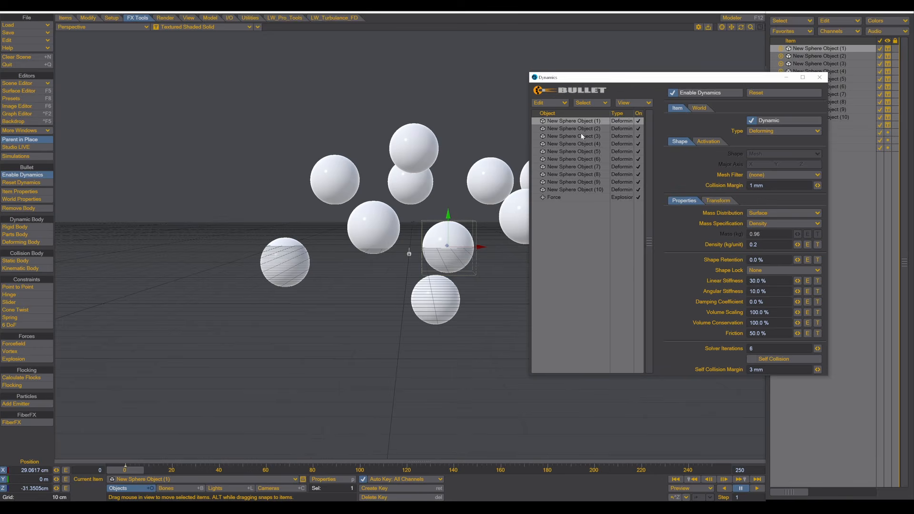
{"action": "left_click", "coordinate": [583, 137]}
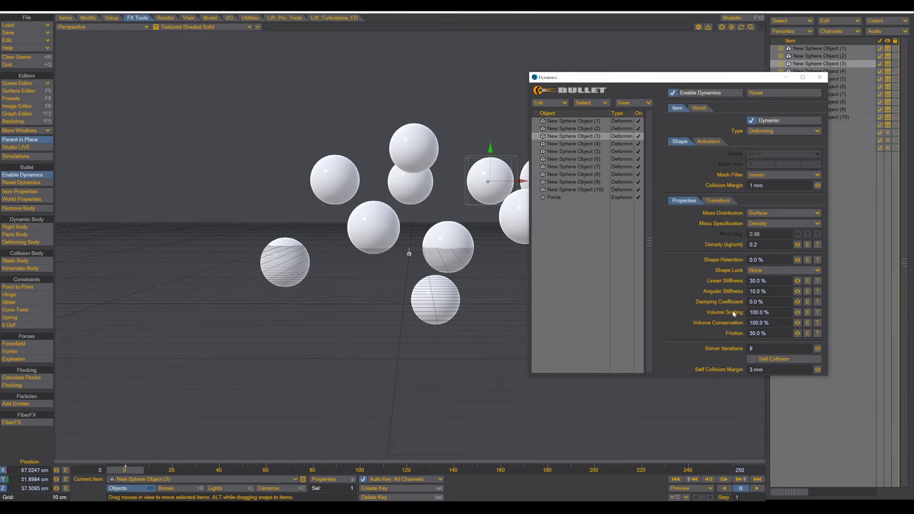
{"action": "left_click", "coordinate": [565, 123]}
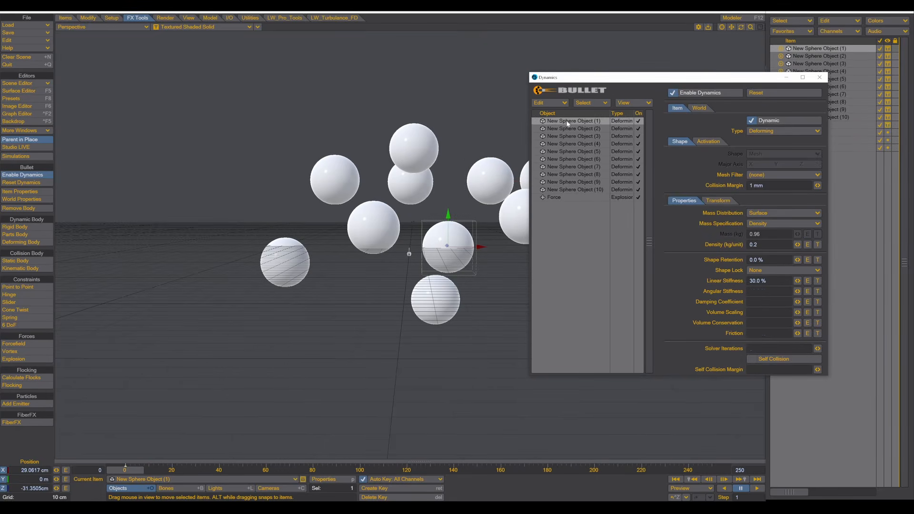
{"action": "left_click", "coordinate": [575, 189], "text": "shift"}
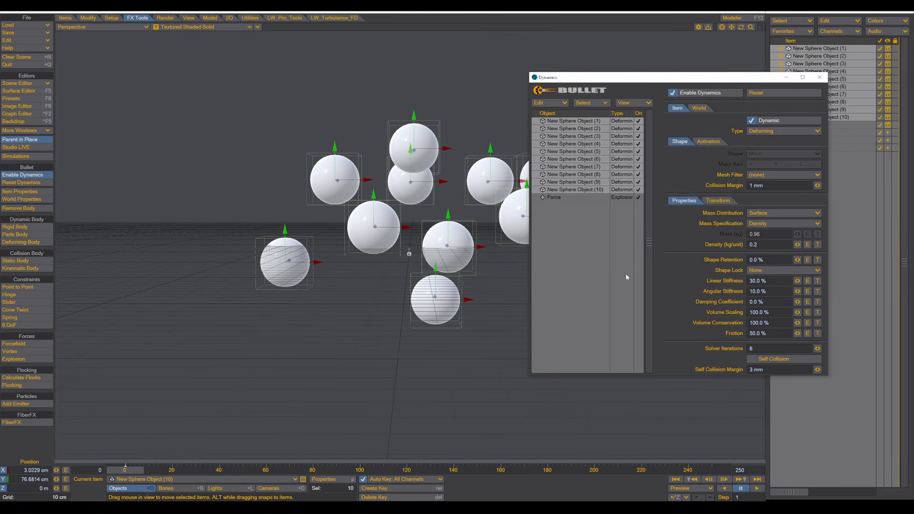
{"action": "left_click", "coordinate": [574, 161]}
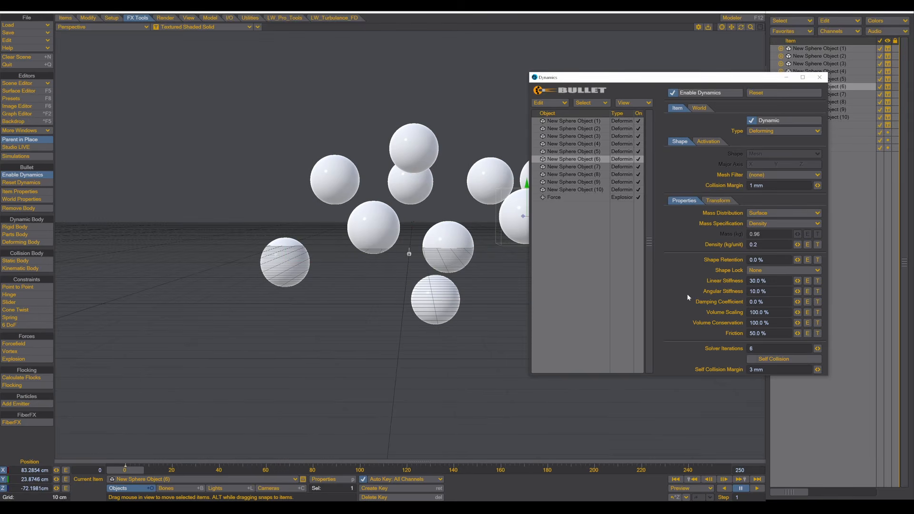
{"action": "left_click", "coordinate": [772, 324]}
{"action": "type", "text": "20"}
{"action": "key", "text": "Tab"}
{"action": "left_click", "coordinate": [579, 170]}
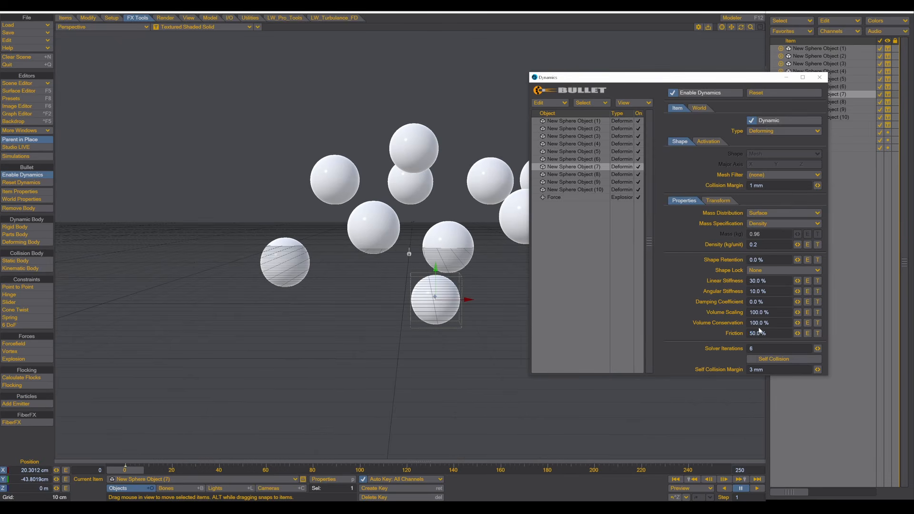
{"action": "left_click", "coordinate": [591, 159]}
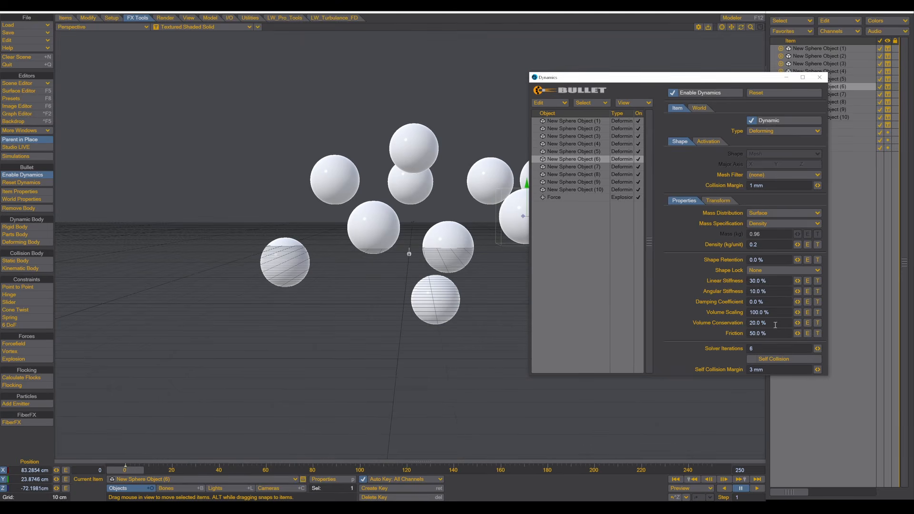
{"action": "left_click", "coordinate": [747, 324]}
{"action": "type", "text": "100"}
{"action": "key", "text": "Tab"}
- Close the Dynamics window, replay the simulation, and rewind to frame 0
{"action": "left_click", "coordinate": [817, 81]}
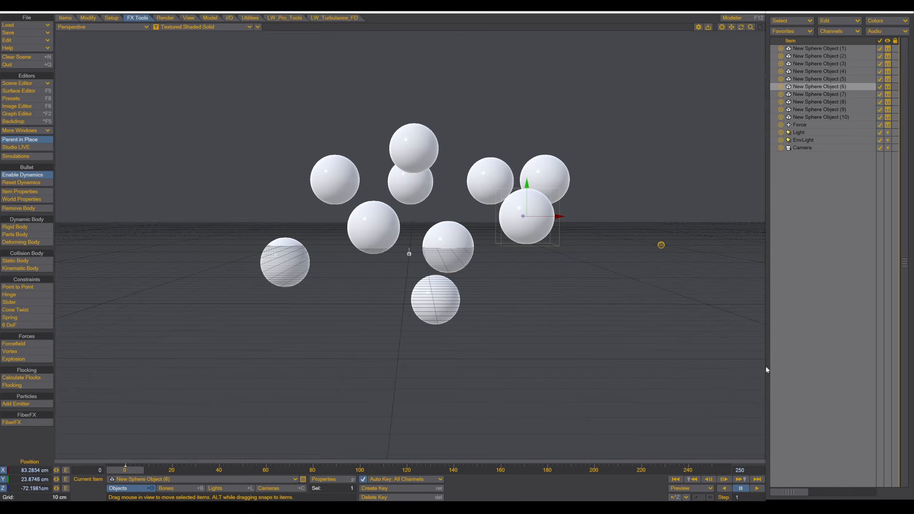
{"action": "left_click", "coordinate": [661, 245]}
{"action": "left_click", "coordinate": [758, 489]}
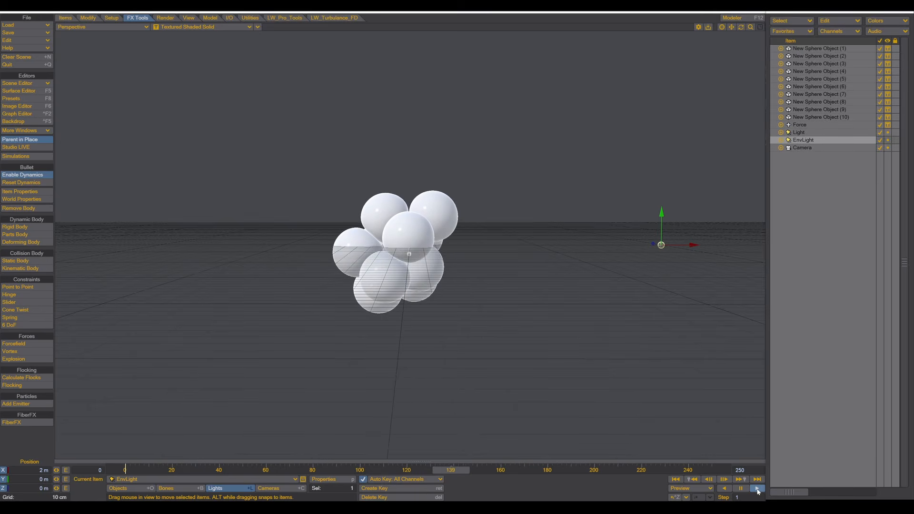
{"action": "left_click", "coordinate": [676, 480]}
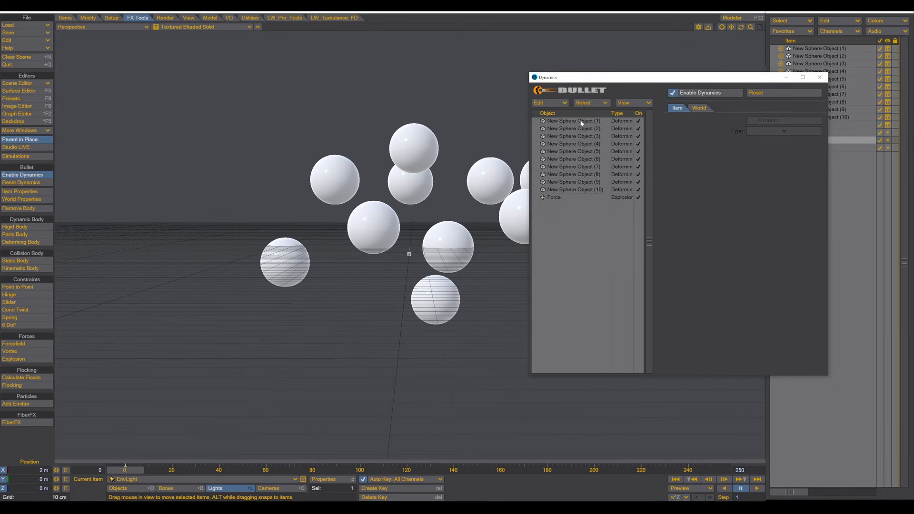
- Lower linear stiffness to 10% on all ten spheres and close the Dynamics window
{"action": "left_click", "coordinate": [581, 122]}
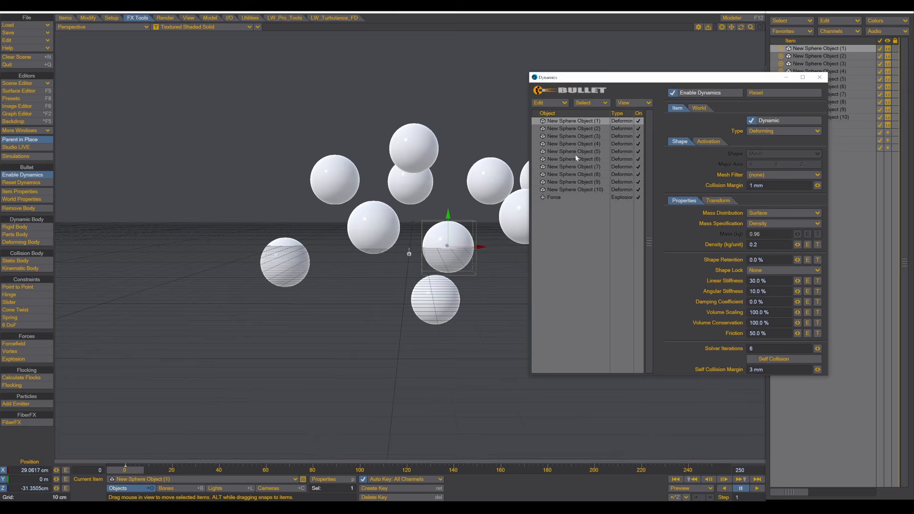
{"action": "left_click", "coordinate": [573, 189], "text": "shift"}
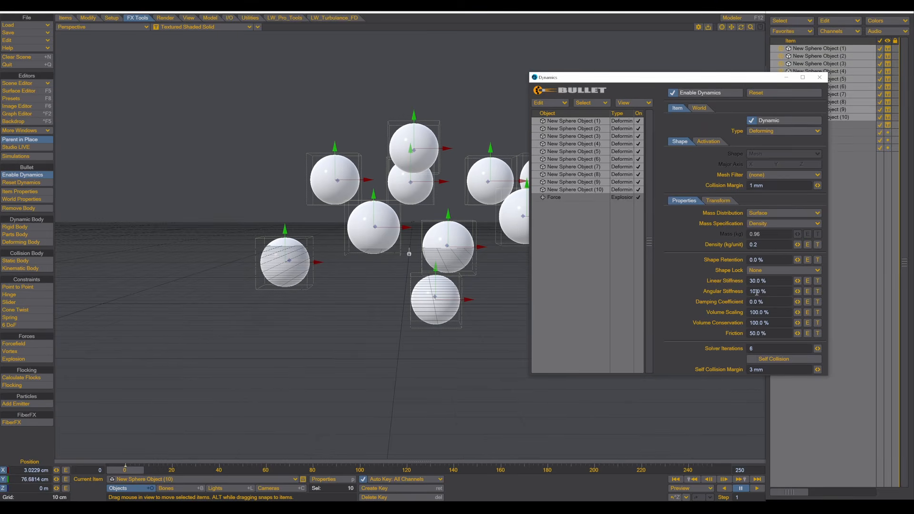
{"action": "left_click_drag", "start_coordinate": [769, 281], "coordinate": [703, 276]}
{"action": "type", "text": "10"}
{"action": "key", "text": "Tab"}
{"action": "left_click", "coordinate": [820, 77]}
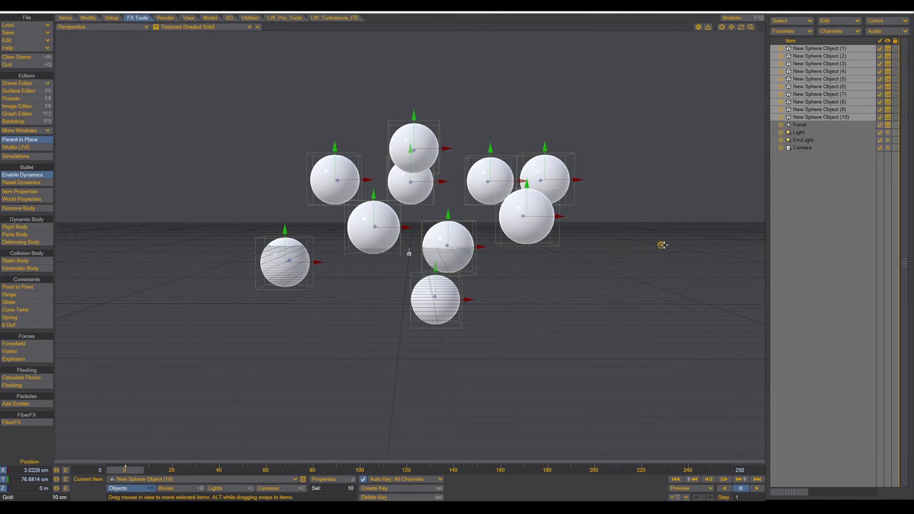
{"action": "left_click", "coordinate": [662, 246]}
- Play the softer-sphere simulation, stop and rewind to frame 0, then orbit the view
{"action": "left_click", "coordinate": [757, 489]}
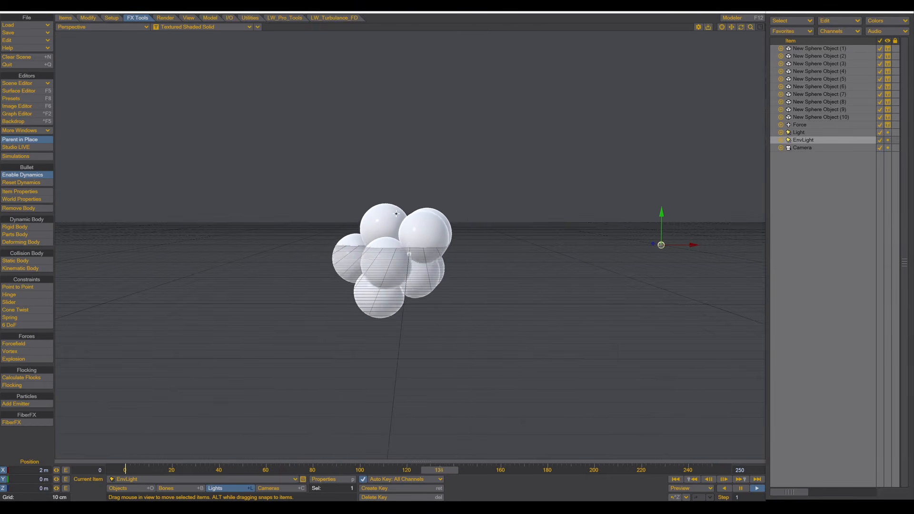
{"action": "left_click", "coordinate": [741, 489]}
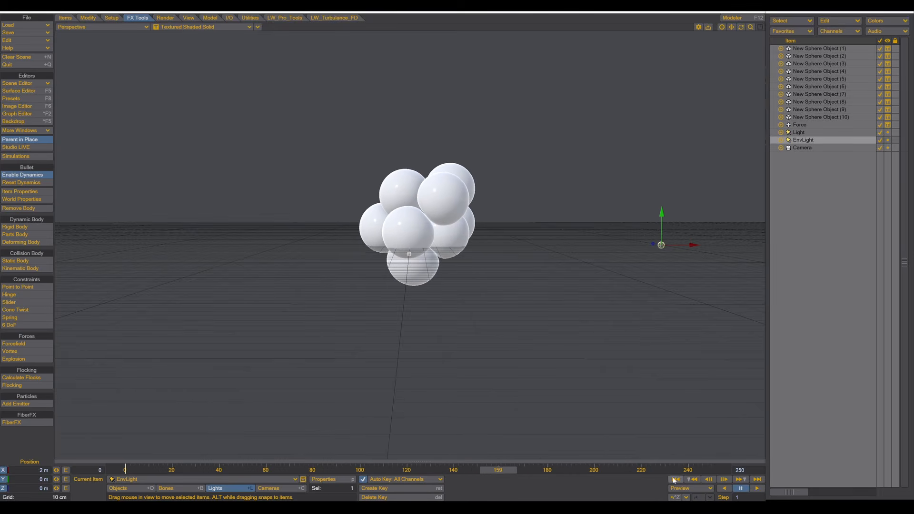
{"action": "left_click", "coordinate": [674, 480]}
{"action": "scroll", "coordinate": [570, 355], "scroll_direction": "up", "scroll_amount": 3}
{"action": "left_click_drag", "start_coordinate": [569, 355], "coordinate": [230, 15], "text": "alt"}
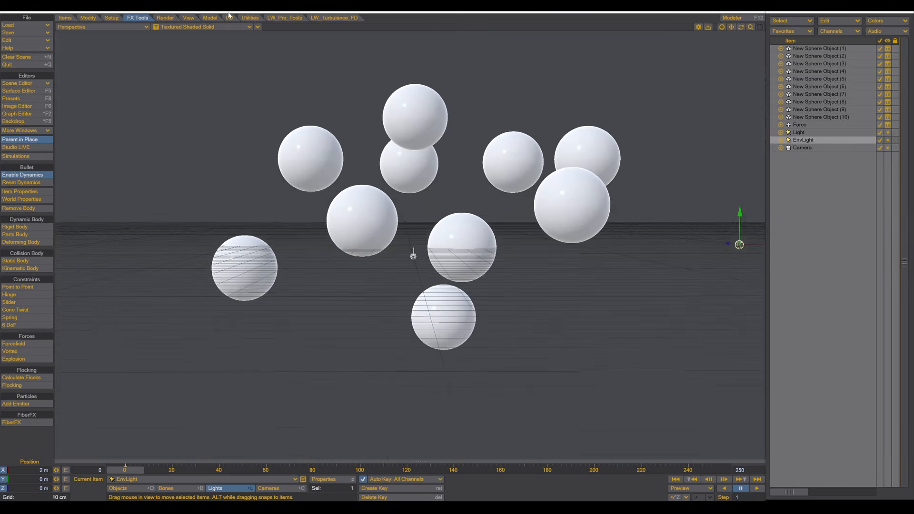
- Create a new camera named 'Shotcam' matching the current perspective view
{"action": "left_click", "coordinate": [258, 28]}
{"action": "mouse_move", "coordinate": [252, 142]}
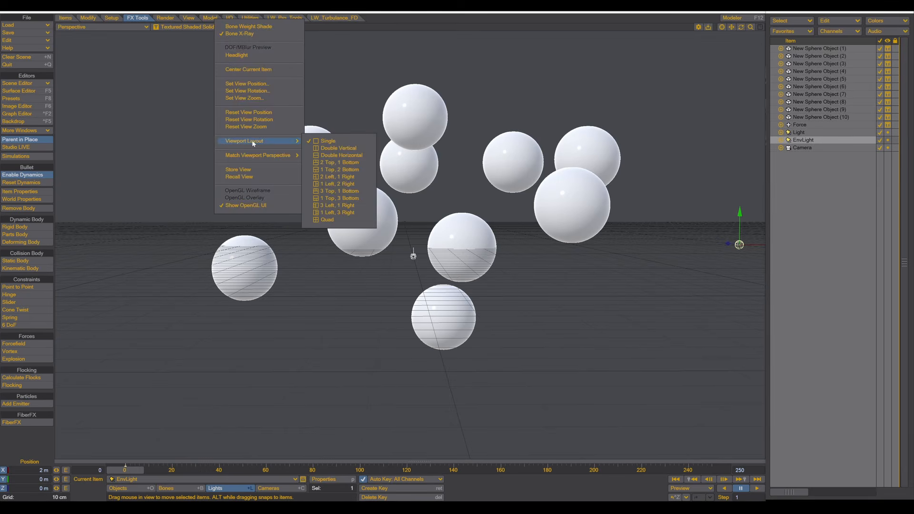
{"action": "mouse_move", "coordinate": [243, 156]}
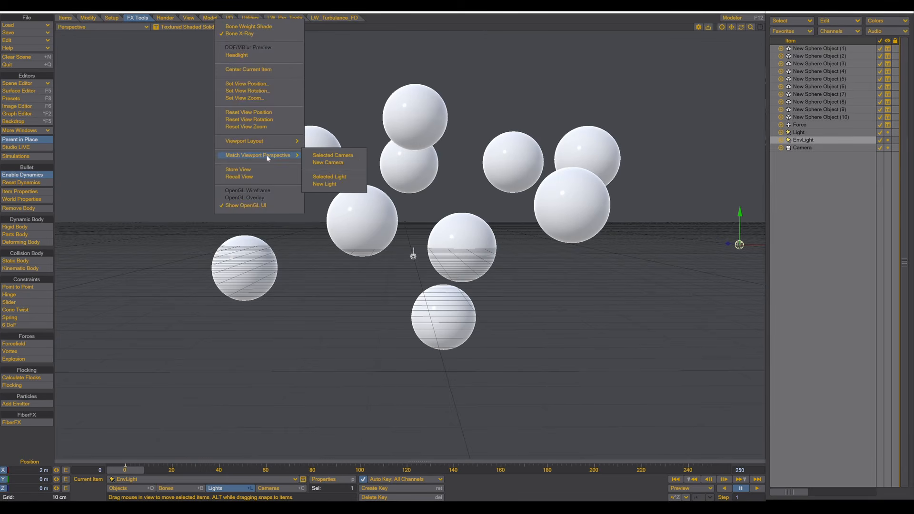
{"action": "left_click", "coordinate": [328, 163]}
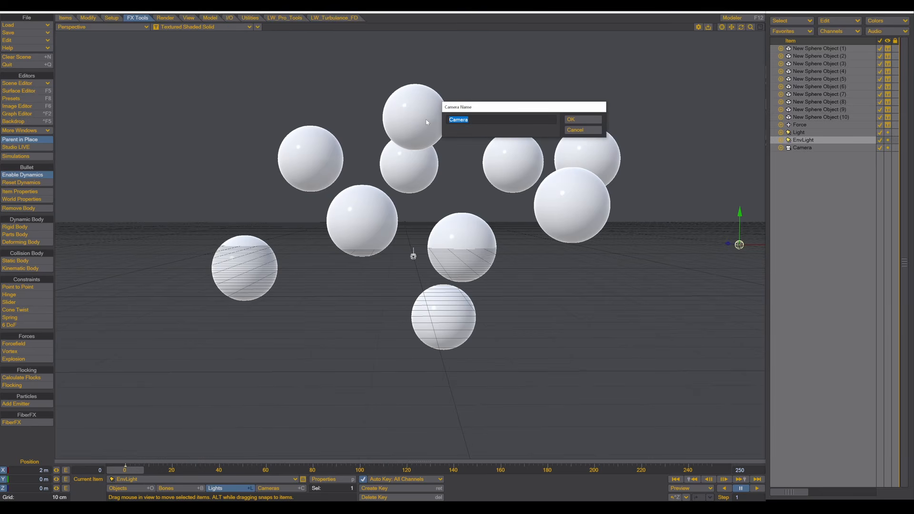
{"action": "type", "text": "Shotcam"}
{"action": "key", "text": "Return"}
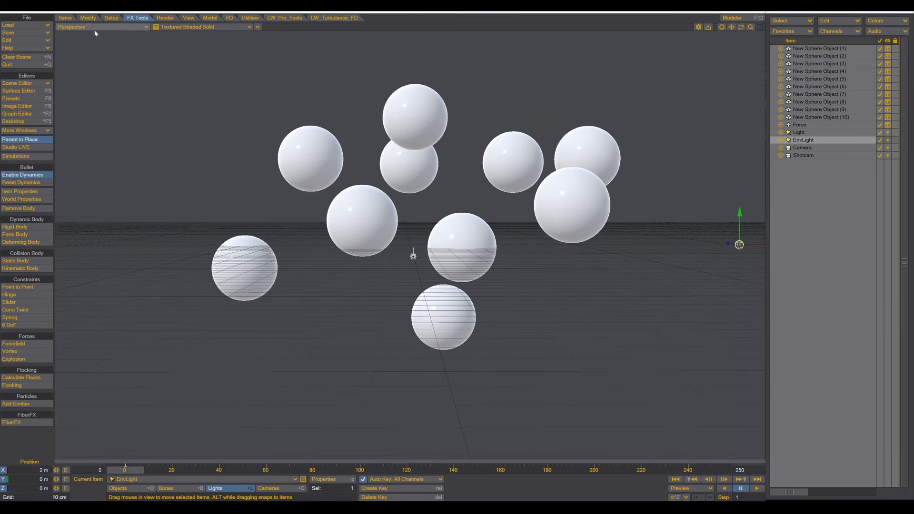
- Switch the viewport to look through Shotcam and bring up the View tools
{"action": "left_click", "coordinate": [79, 30]}
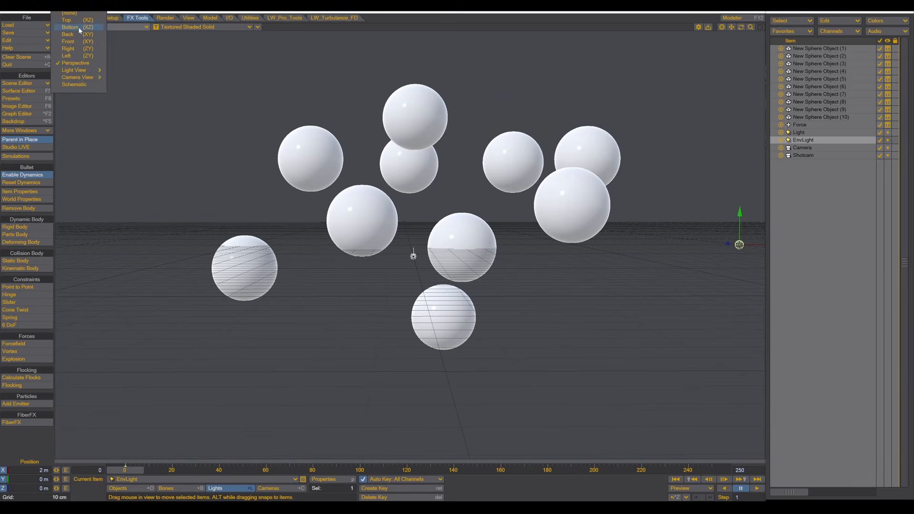
{"action": "mouse_move", "coordinate": [73, 79]}
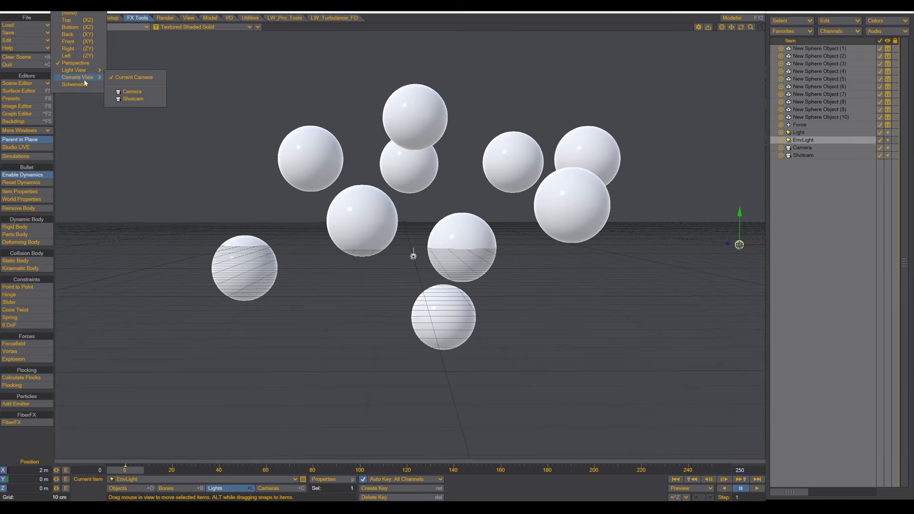
{"action": "left_click", "coordinate": [135, 98]}
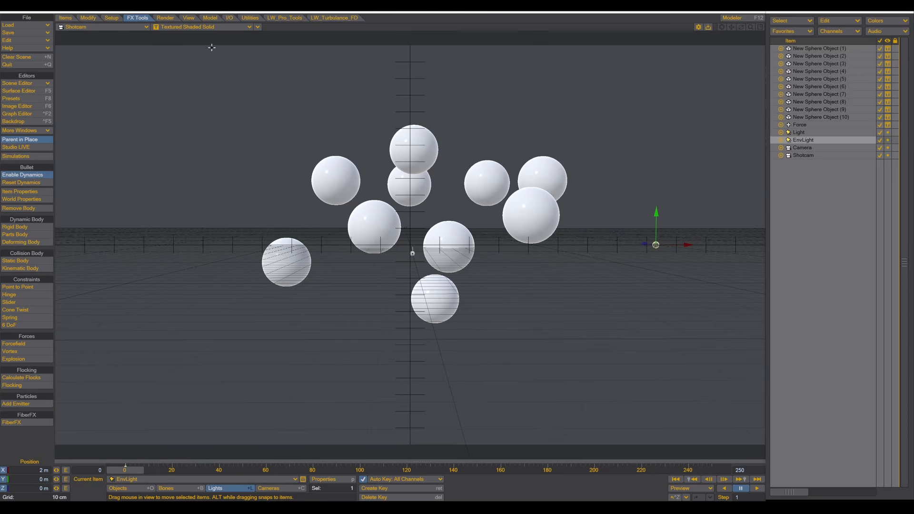
{"action": "left_click", "coordinate": [189, 18]}
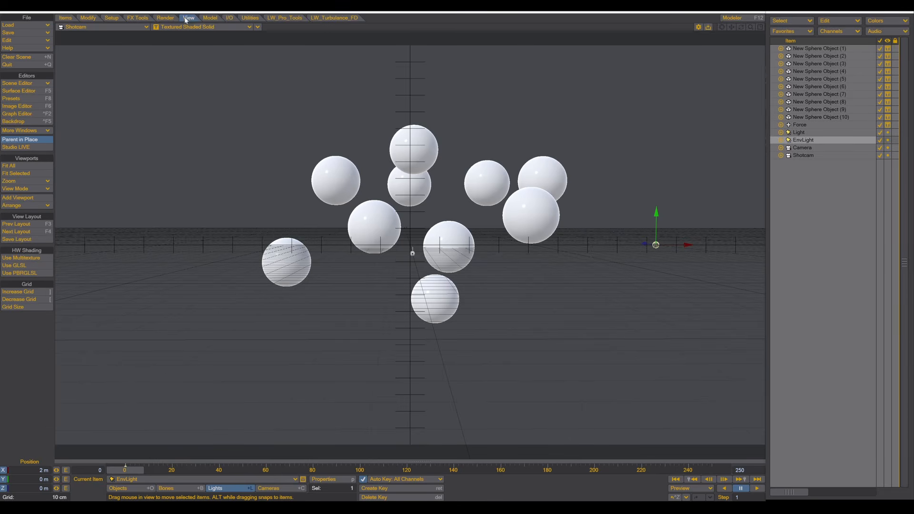
- Switch to a Shotcam plus Top view layout, zoom the Top view out, and select Shotcam
{"action": "left_click", "coordinate": [14, 232]}
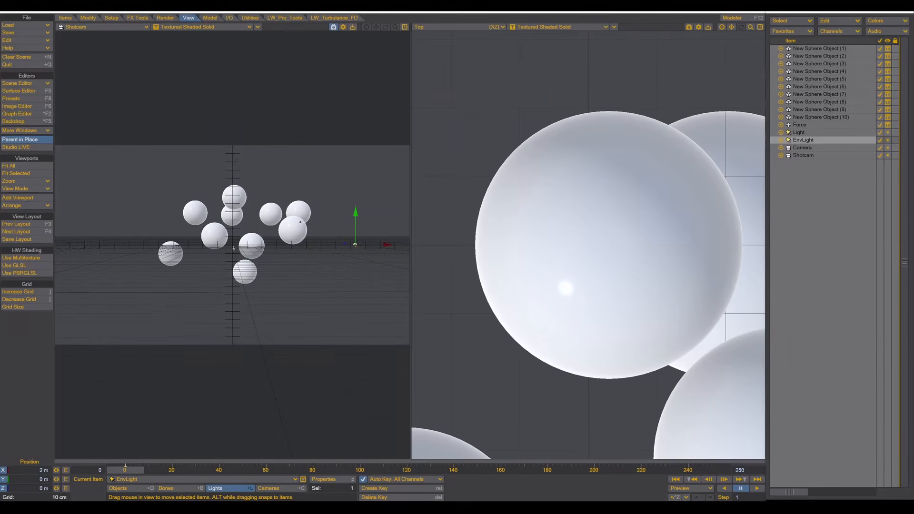
{"action": "scroll", "coordinate": [617, 150], "scroll_direction": "down", "scroll_amount": 14}
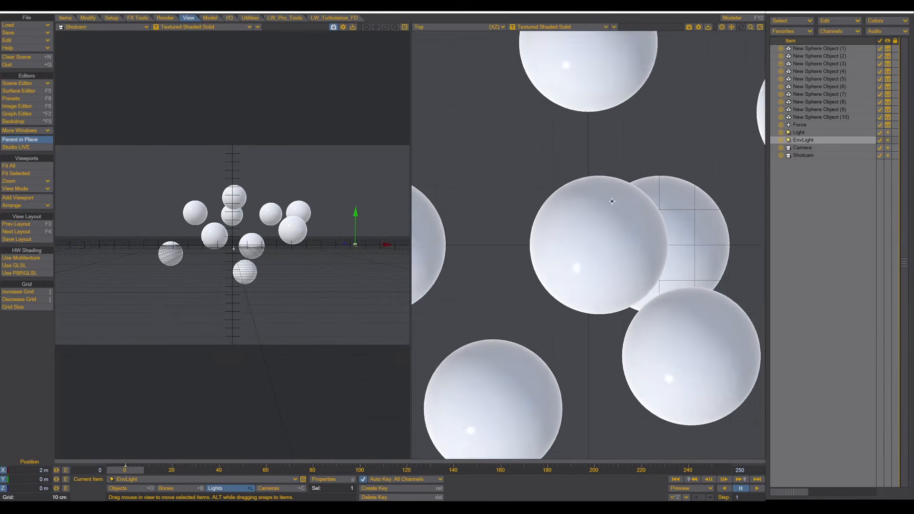
{"action": "scroll", "coordinate": [606, 230], "scroll_direction": "down", "scroll_amount": 6}
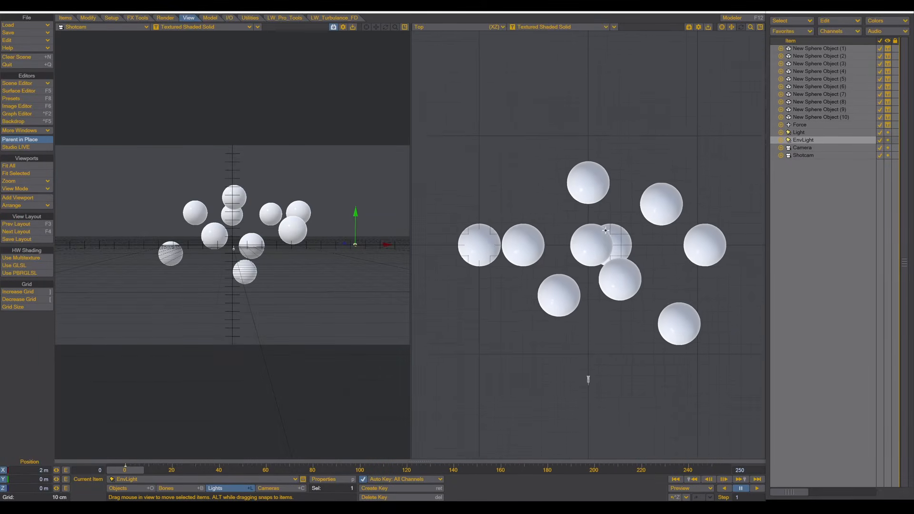
{"action": "left_click", "coordinate": [439, 27]}
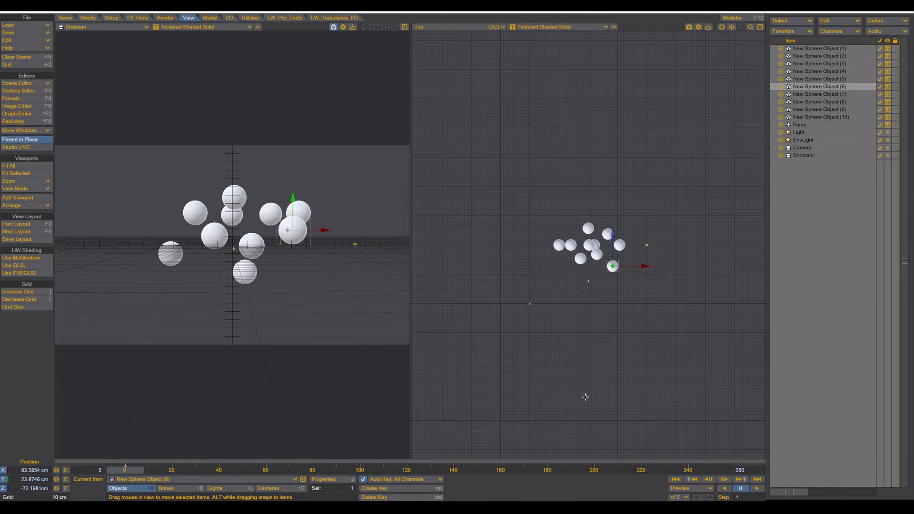
{"action": "left_click", "coordinate": [586, 397]}
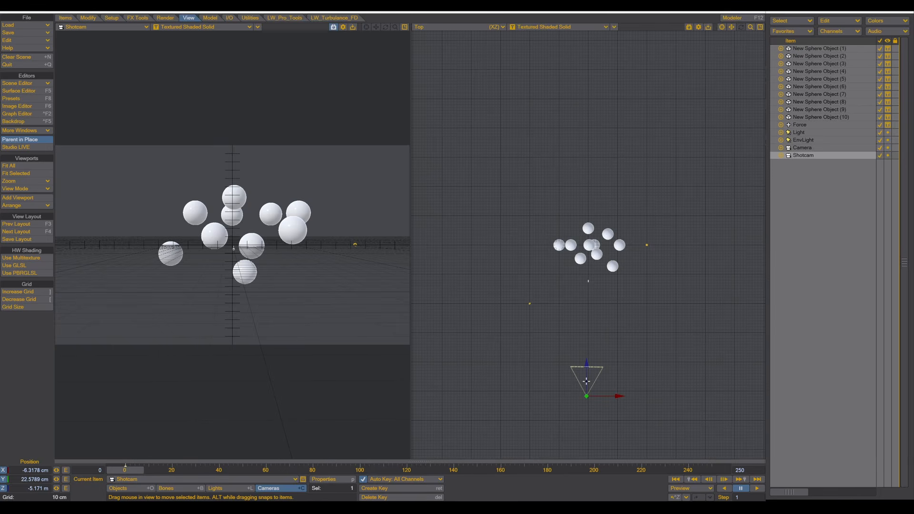
- Give Shotcam a square 1280 × 1280 frame and a 65 mm lens focal length
{"action": "left_click", "coordinate": [328, 479]}
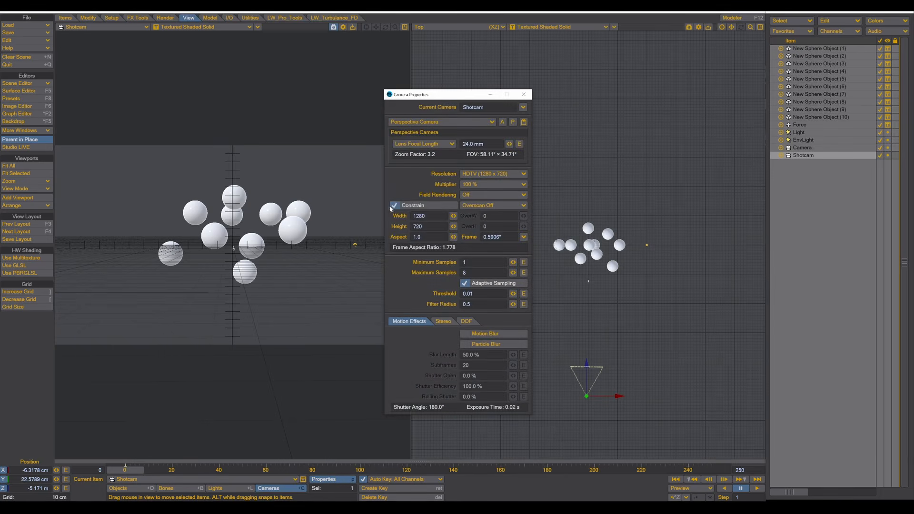
{"action": "left_click", "coordinate": [394, 206]}
{"action": "left_click", "coordinate": [419, 226]}
{"action": "type", "text": "128"}
{"action": "left_click", "coordinate": [398, 206]}
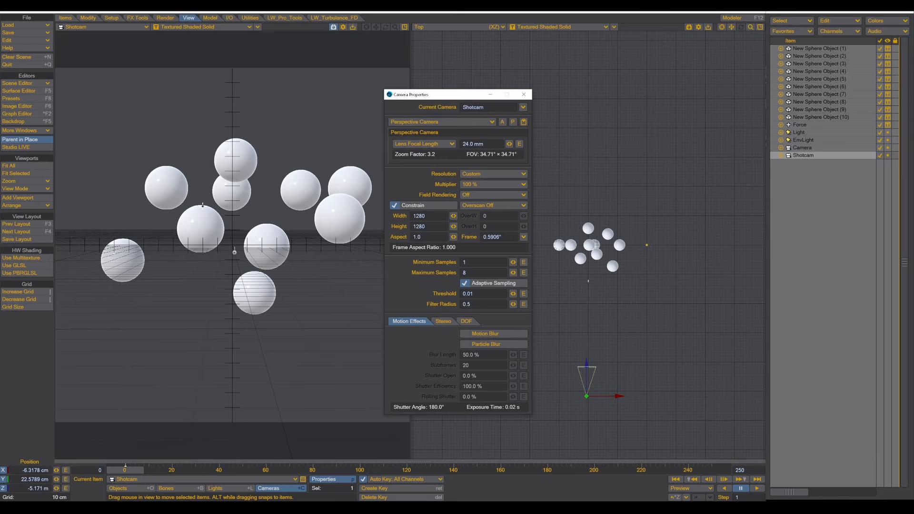
{"action": "left_click", "coordinate": [489, 144]}
{"action": "type", "text": "65"}
{"action": "key", "text": "Return"}
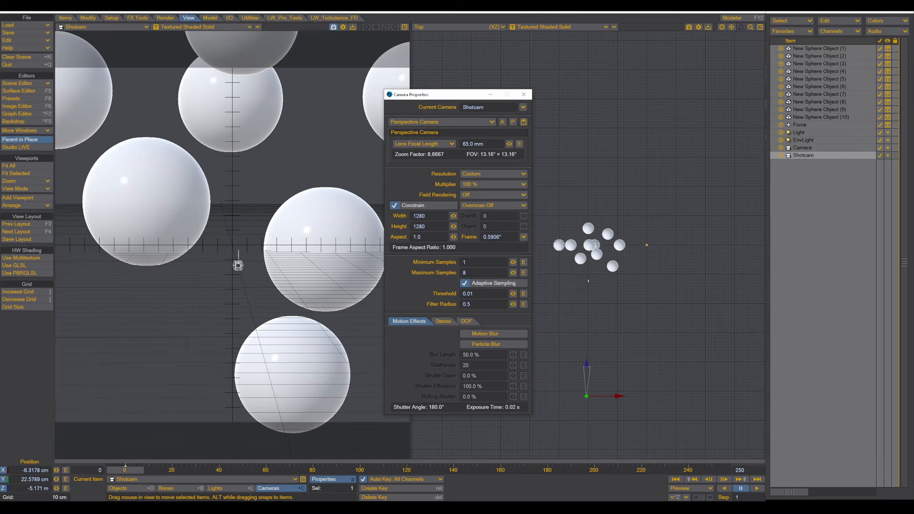
{"action": "left_click", "coordinate": [523, 94]}
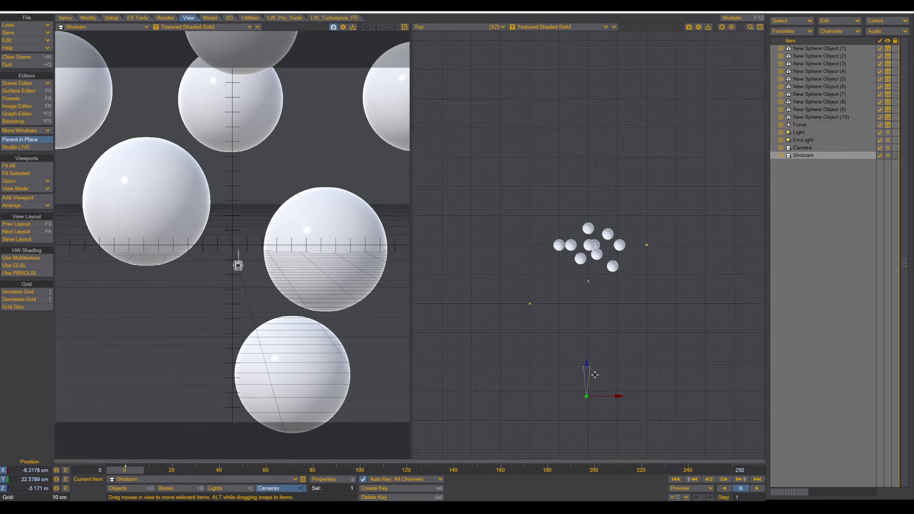
- Play the Bullet simulation until the ten spheres clump together, then stop playback
{"action": "left_click", "coordinate": [757, 488]}
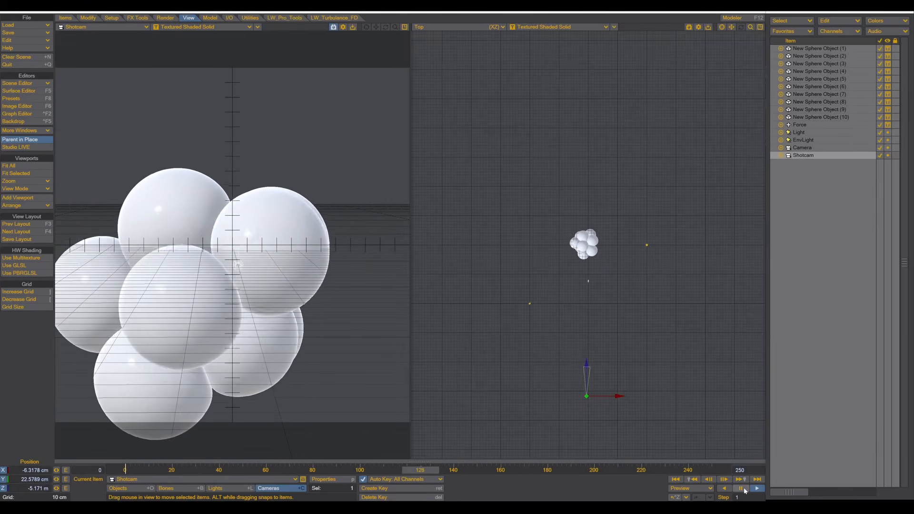
{"action": "left_click", "coordinate": [743, 489]}
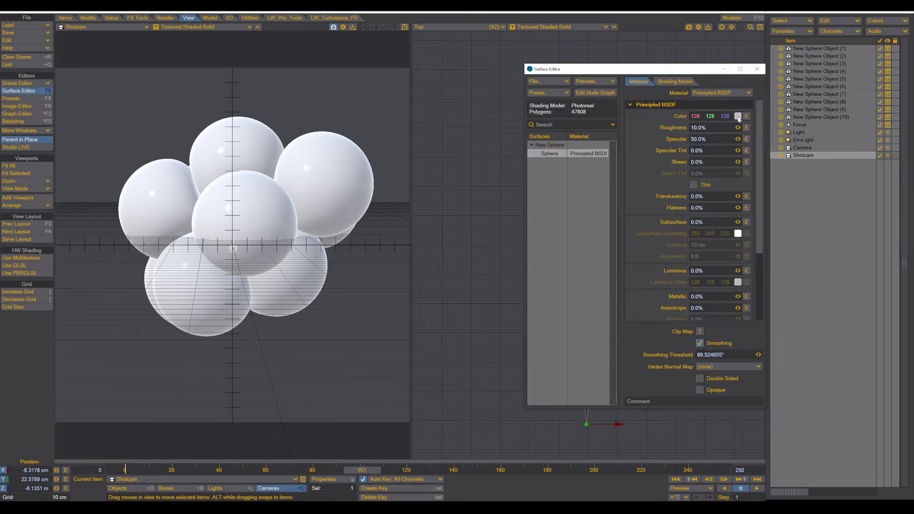
- Try blue, then magenta, and finally set the sphere surface colour to white (255, 255, 255)
{"action": "left_click", "coordinate": [739, 118]}
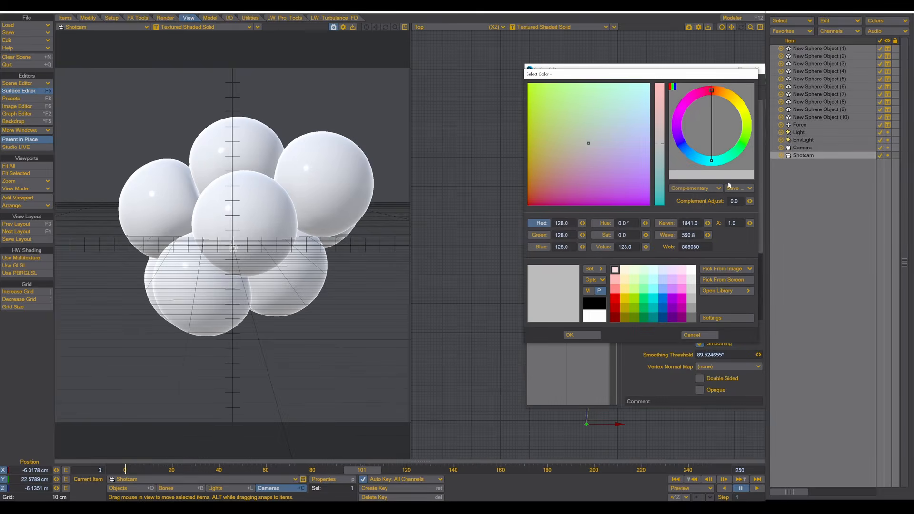
{"action": "left_click", "coordinate": [665, 297]}
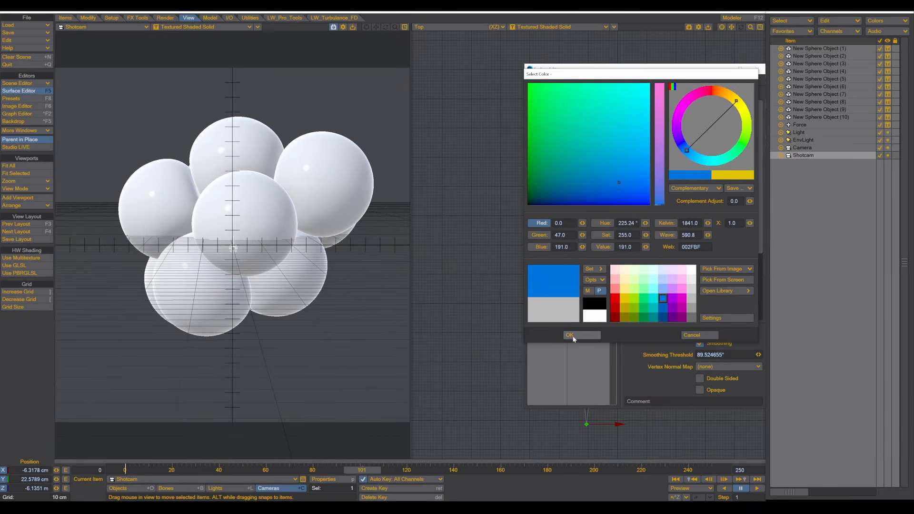
{"action": "left_click", "coordinate": [572, 338]}
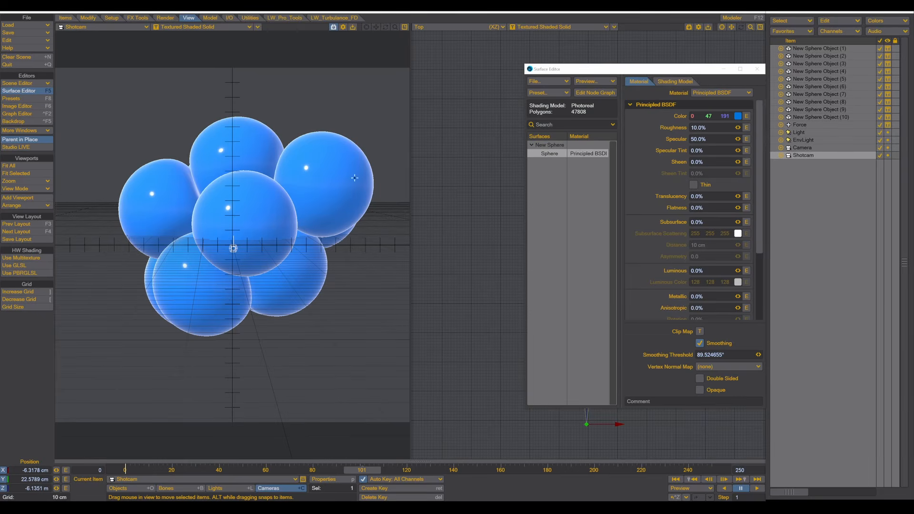
{"action": "left_click", "coordinate": [738, 116]}
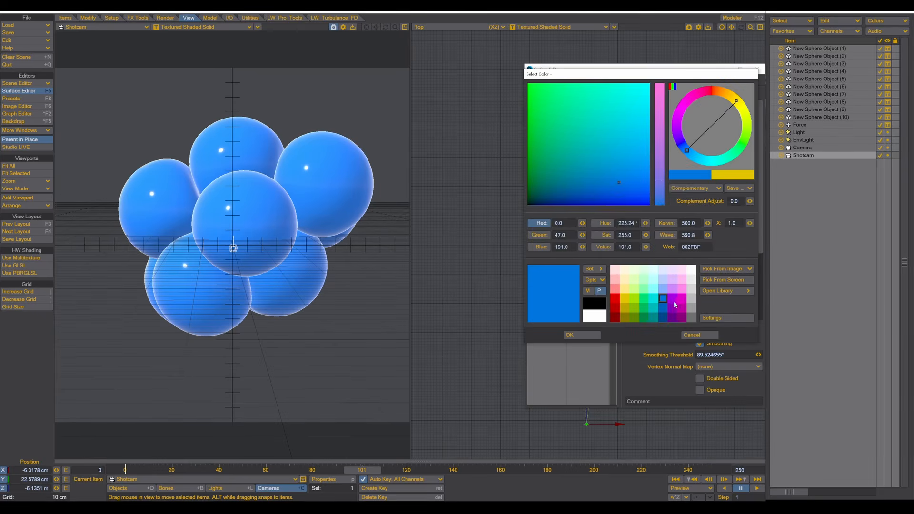
{"action": "left_click", "coordinate": [675, 304]}
{"action": "left_click", "coordinate": [582, 335]}
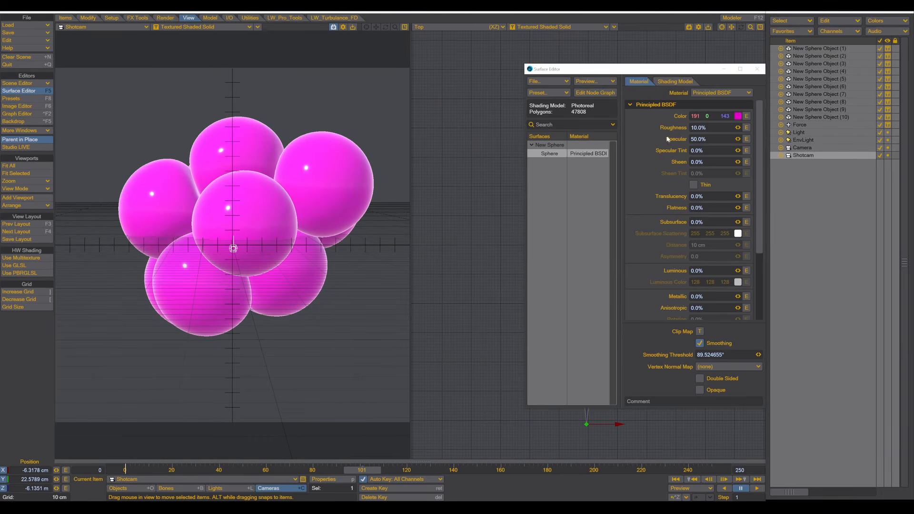
{"action": "left_click", "coordinate": [738, 116]}
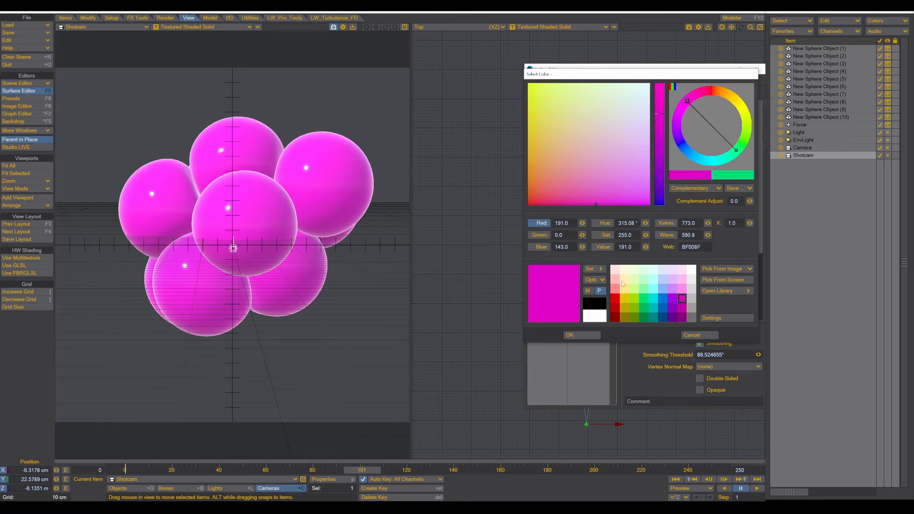
{"action": "left_click", "coordinate": [688, 273]}
{"action": "left_click", "coordinate": [571, 335]}
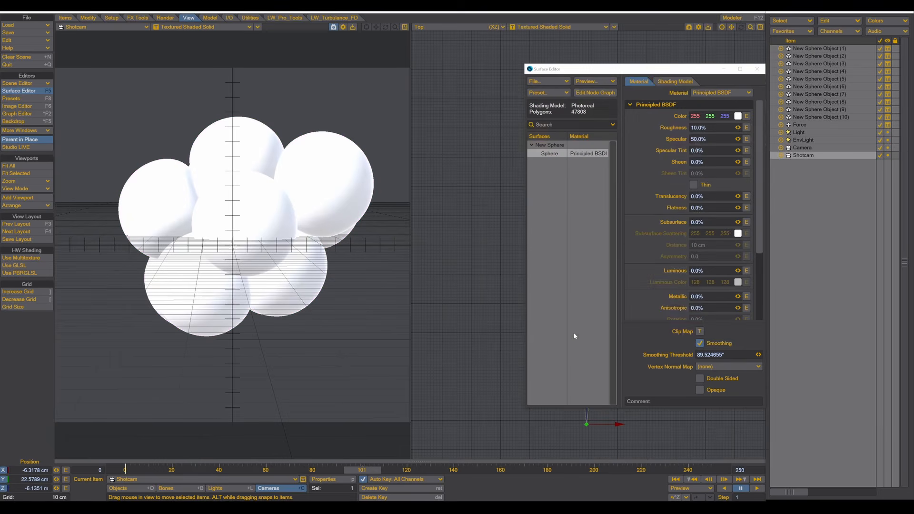
- In the sphere's node graph, add an Instance Info node left of Principled BSDF
{"action": "left_click", "coordinate": [603, 94]}
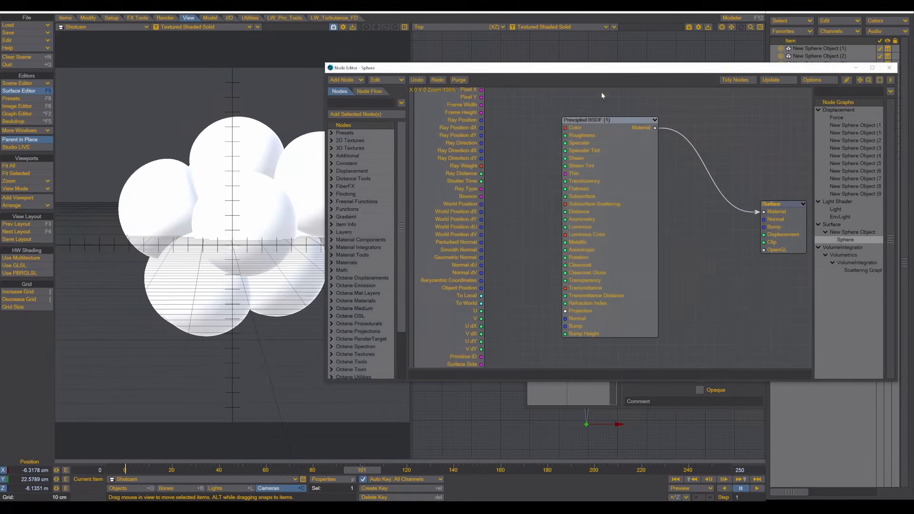
{"action": "left_click_drag", "start_coordinate": [595, 119], "coordinate": [648, 149]}
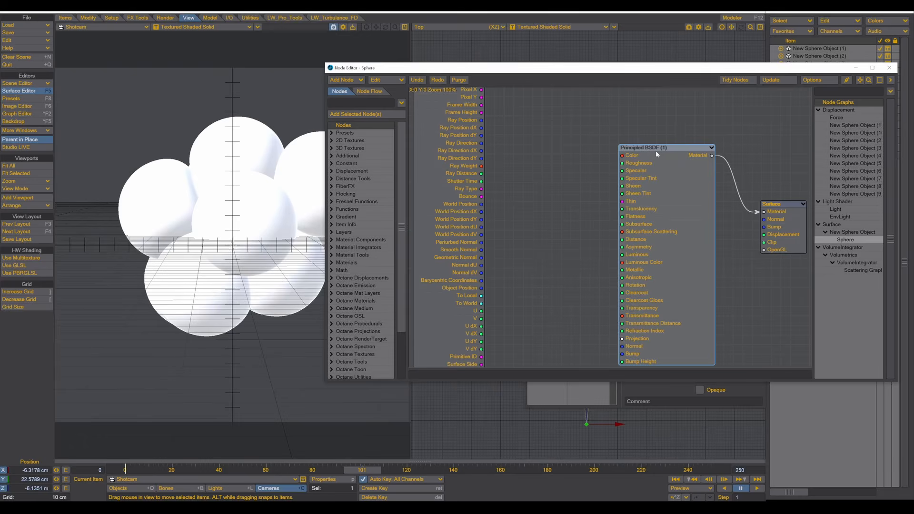
{"action": "left_click", "coordinate": [359, 106]}
{"action": "type", "text": "info"}
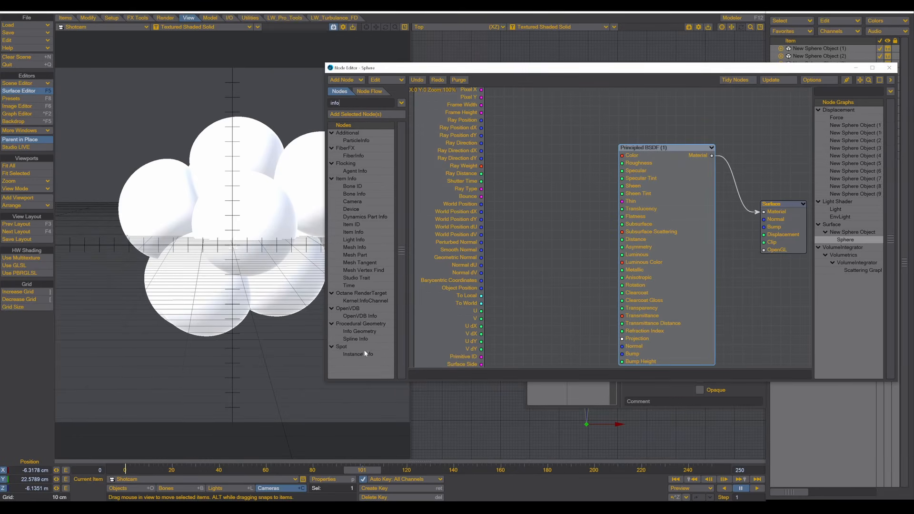
{"action": "double_click", "coordinate": [359, 354]}
{"action": "left_click_drag", "start_coordinate": [602, 207], "coordinate": [530, 138]}
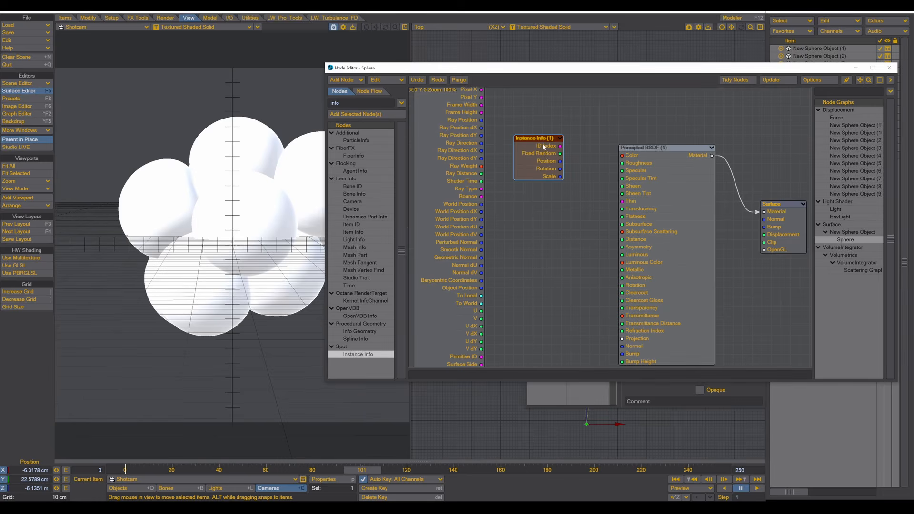
{"action": "left_click_drag", "start_coordinate": [541, 139], "coordinate": [522, 139]}
{"action": "left_click_drag", "start_coordinate": [676, 155], "coordinate": [714, 145]}
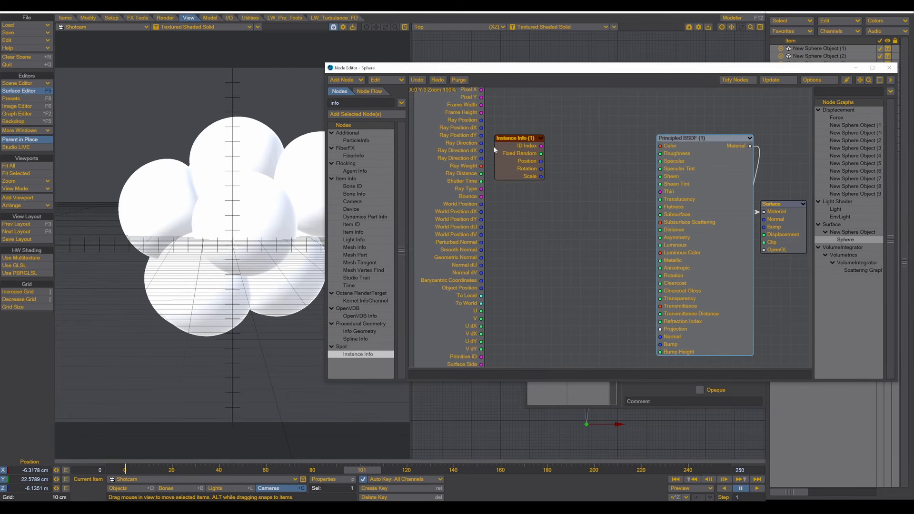
{"action": "left_click_drag", "start_coordinate": [514, 139], "coordinate": [532, 139]}
- Add a Gradient node fed by Fixed Random, with its Color wired into the BSDF Color
{"action": "double_click", "coordinate": [349, 104]}
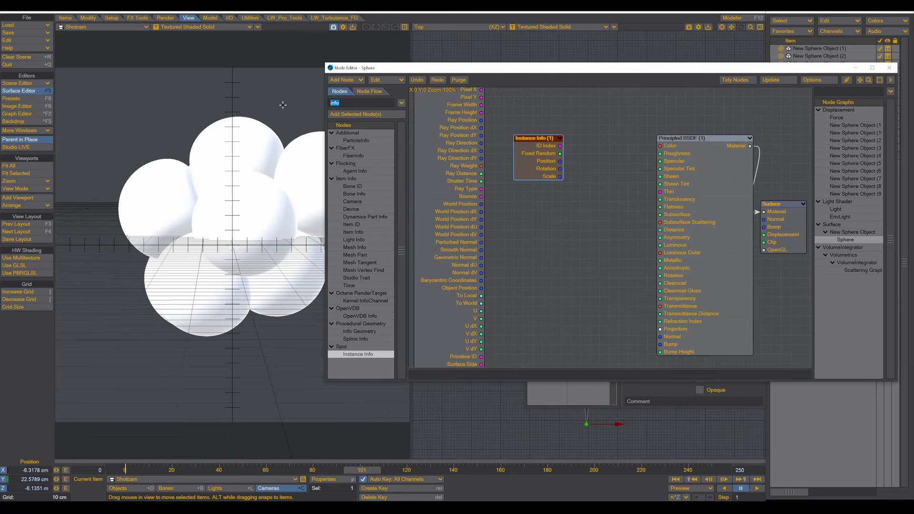
{"action": "type", "text": "grad"}
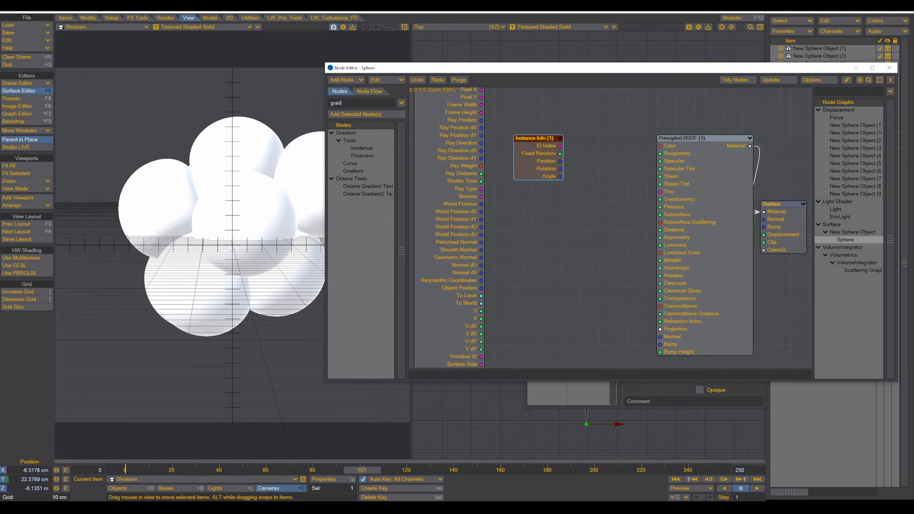
{"action": "double_click", "coordinate": [355, 171]}
{"action": "left_click_drag", "start_coordinate": [613, 214], "coordinate": [635, 157]}
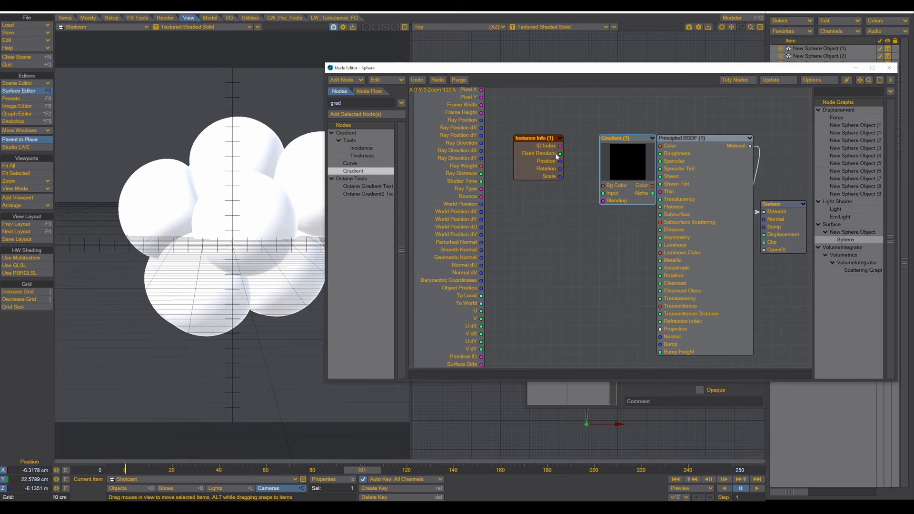
{"action": "left_click_drag", "start_coordinate": [560, 153], "coordinate": [603, 193]}
{"action": "left_click_drag", "start_coordinate": [634, 142], "coordinate": [606, 142]}
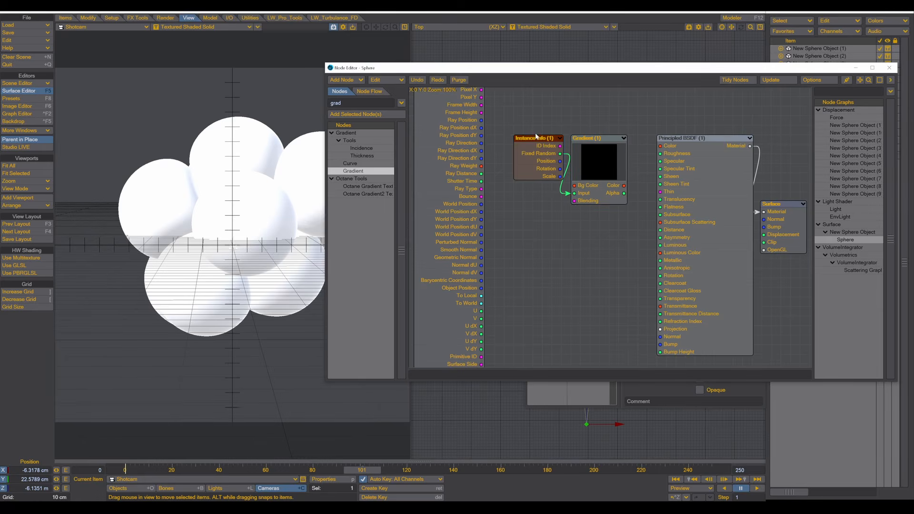
{"action": "left_click_drag", "start_coordinate": [541, 146], "coordinate": [485, 137]}
{"action": "left_click_drag", "start_coordinate": [602, 148], "coordinate": [554, 147]}
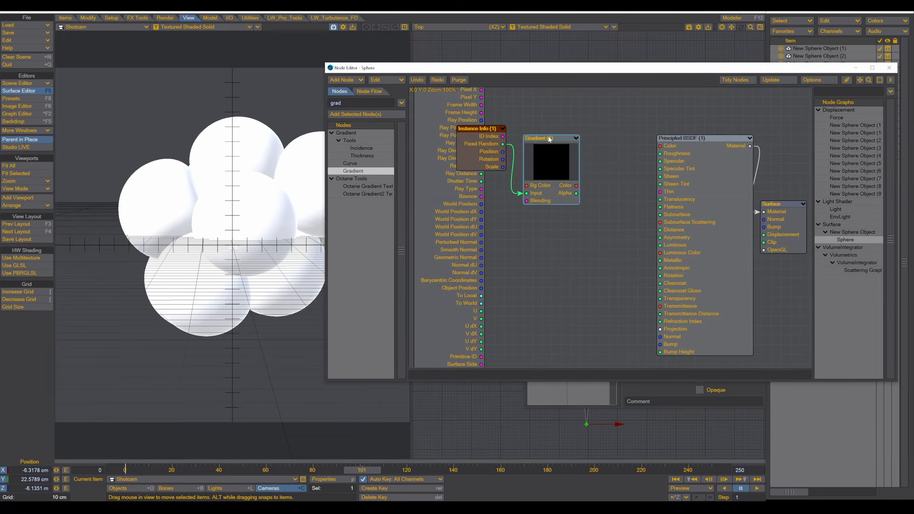
{"action": "left_click_drag", "start_coordinate": [577, 186], "coordinate": [666, 148]}
{"action": "left_click_drag", "start_coordinate": [551, 141], "coordinate": [597, 142]}
{"action": "left_click_drag", "start_coordinate": [466, 129], "coordinate": [532, 148]}
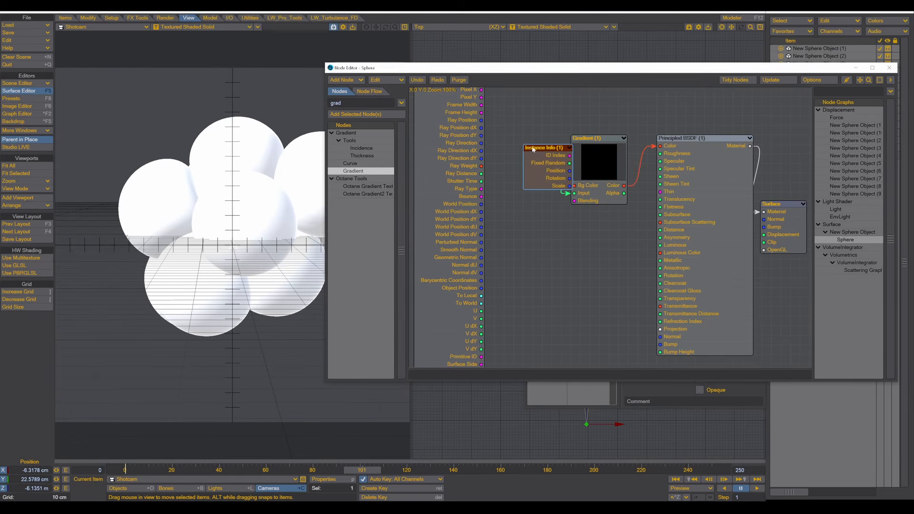
- Switch the viewport to VPR live rendering and tidy the Instance Info node position
{"action": "left_click", "coordinate": [180, 28]}
{"action": "left_click", "coordinate": [167, 72]}
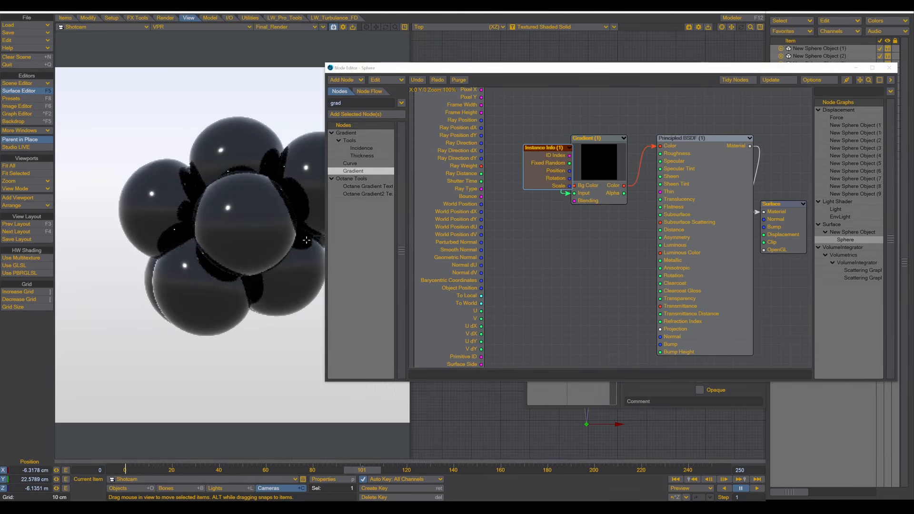
{"action": "left_click_drag", "start_coordinate": [550, 164], "coordinate": [522, 164]}
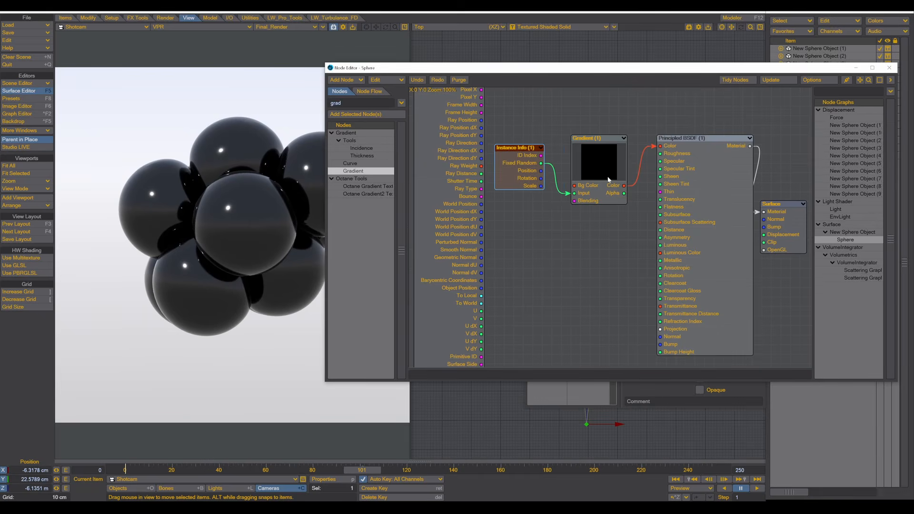
- Open the Gradient node's editor and place the 1024357.png palette image beside it
{"action": "double_click", "coordinate": [609, 179]}
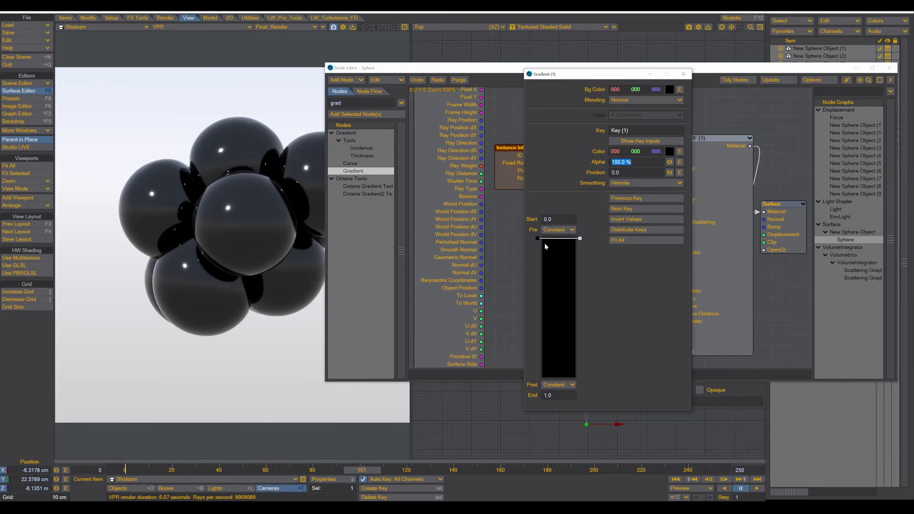
{"action": "left_click_drag", "start_coordinate": [597, 75], "coordinate": [483, 71]}
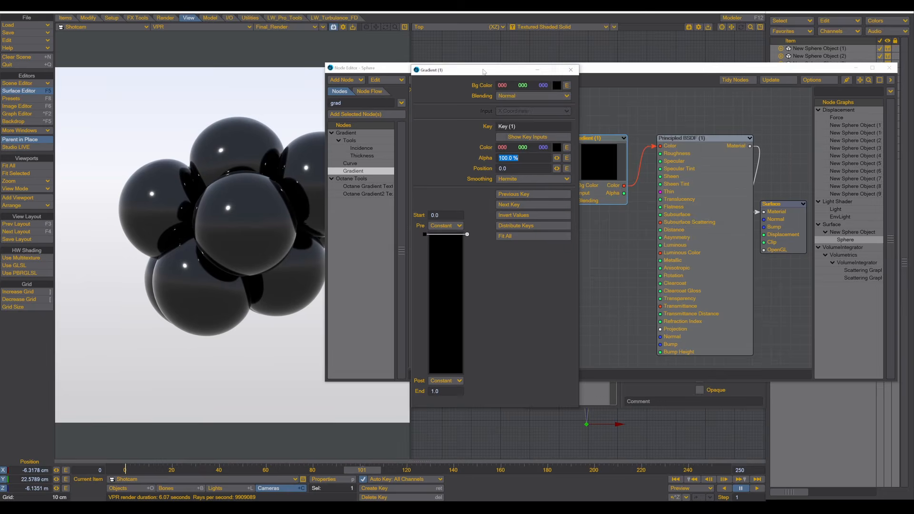
{"action": "left_click_drag", "start_coordinate": [483, 72], "coordinate": [604, 64]}
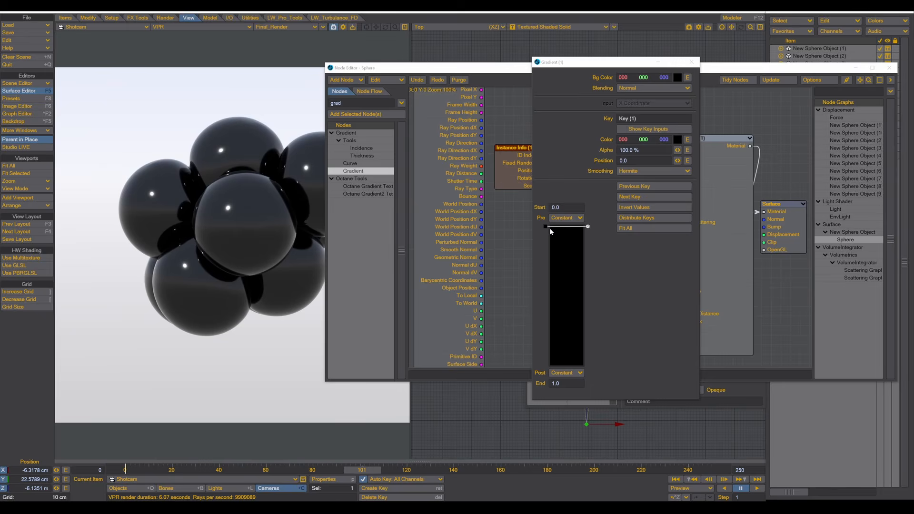
{"action": "left_click_drag", "start_coordinate": [913, 47], "coordinate": [385, 75]}
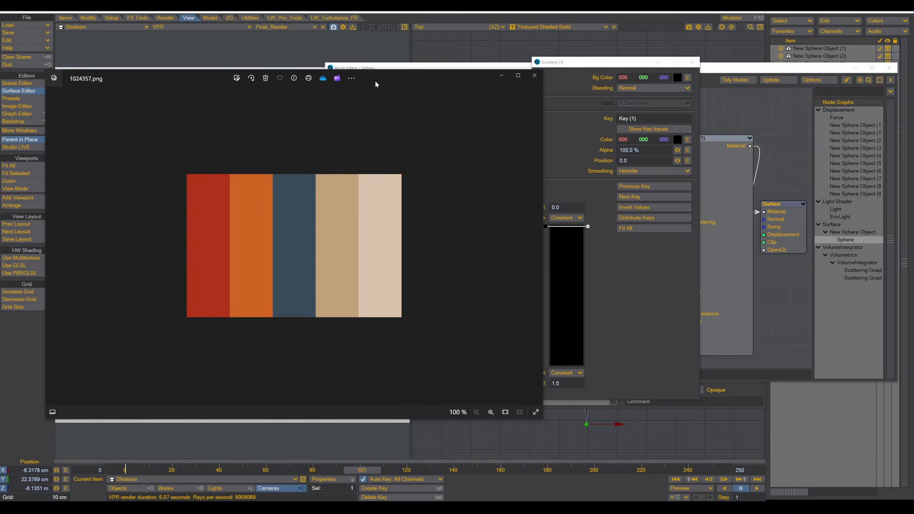
- Drag the Photos palette window aside and off the screen
{"action": "left_click_drag", "start_coordinate": [378, 75], "coordinate": [468, 90]}
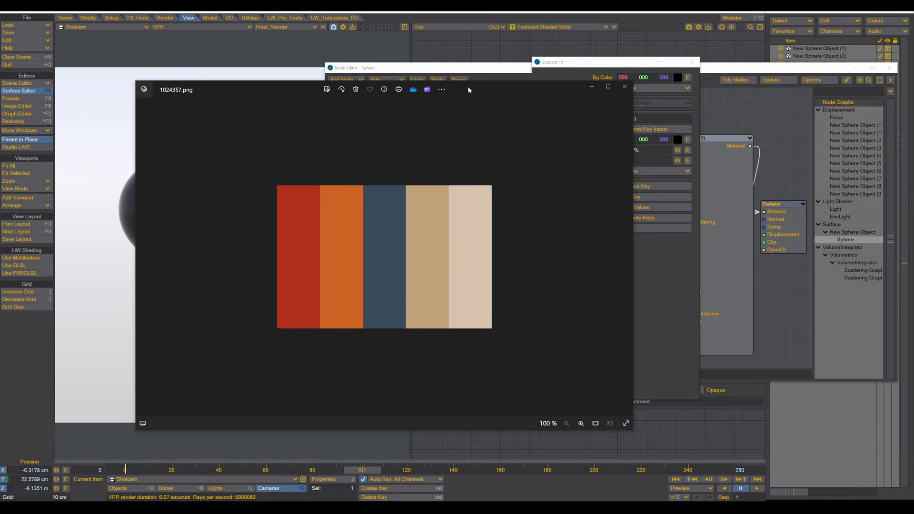
{"action": "left_click_drag", "start_coordinate": [469, 89], "coordinate": [913, 219]}
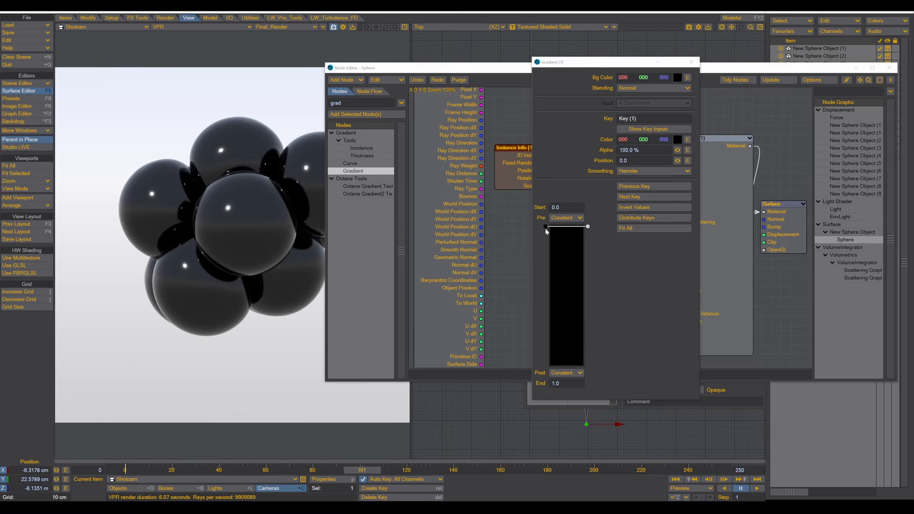
- Sample red for gradient Key 1 from the palette and add an orange Key 2 at 0.249
{"action": "left_click_drag", "start_coordinate": [544, 227], "coordinate": [545, 227]}
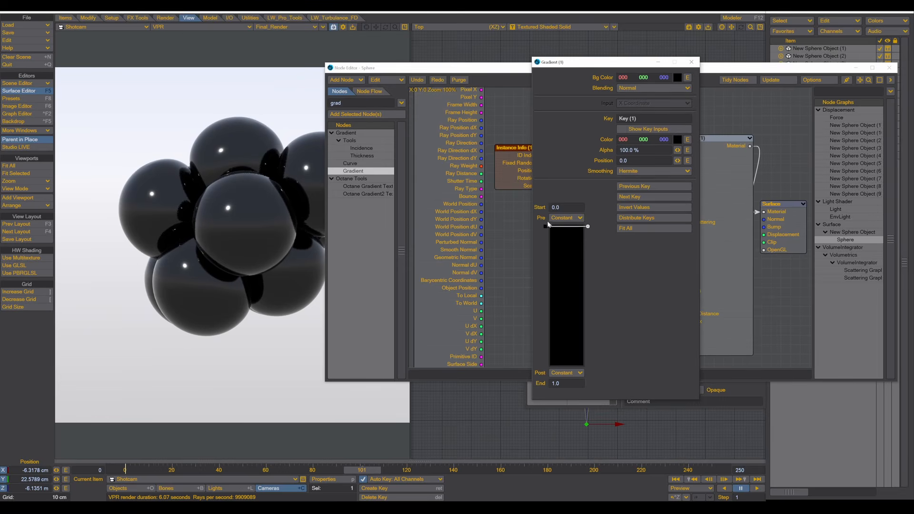
{"action": "left_click", "coordinate": [678, 138]}
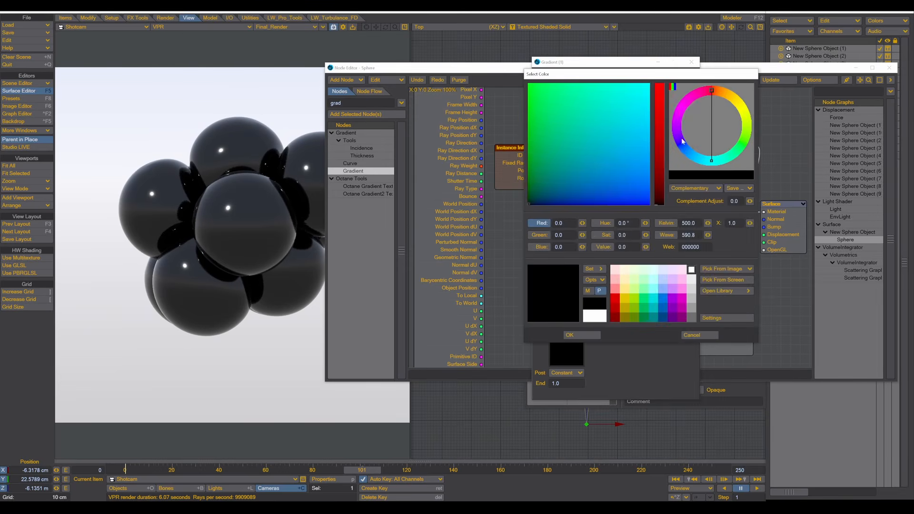
{"action": "left_click", "coordinate": [722, 282]}
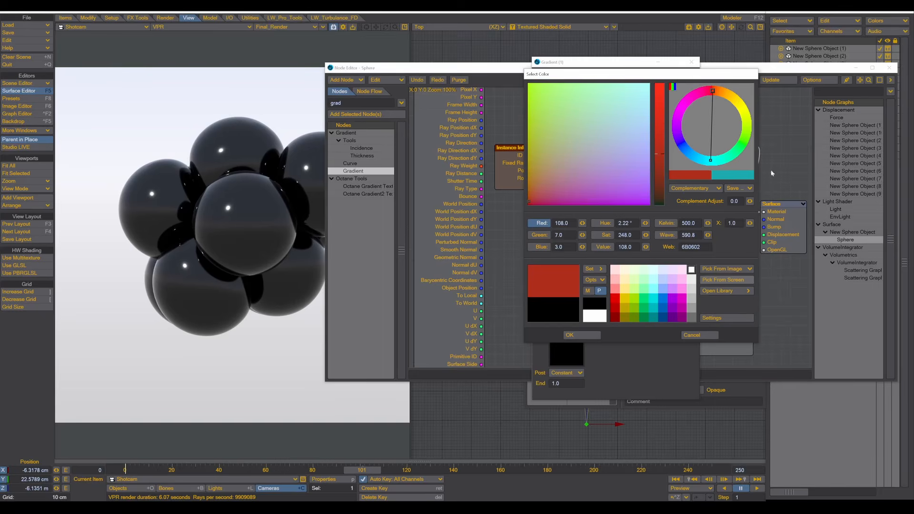
{"action": "left_click", "coordinate": [570, 336]}
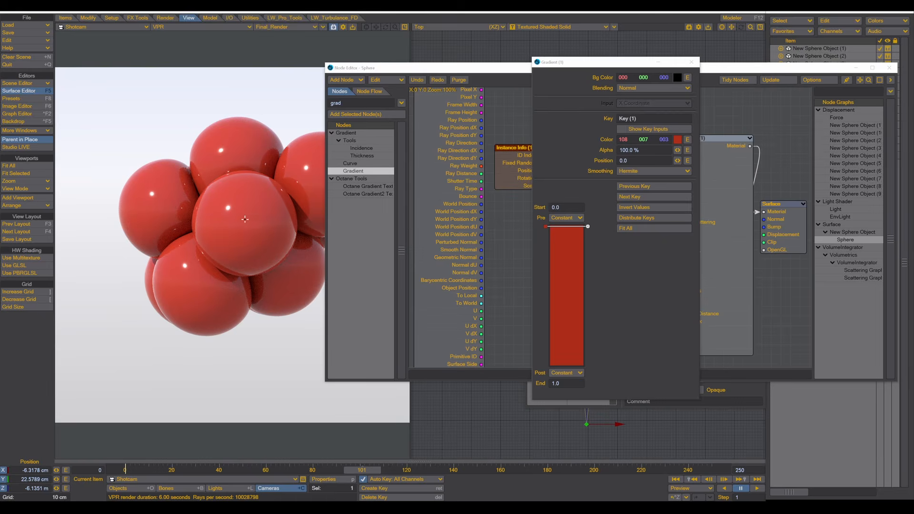
{"action": "left_click", "coordinate": [566, 261]}
{"action": "left_click", "coordinate": [678, 140]}
{"action": "left_click", "coordinate": [717, 281]}
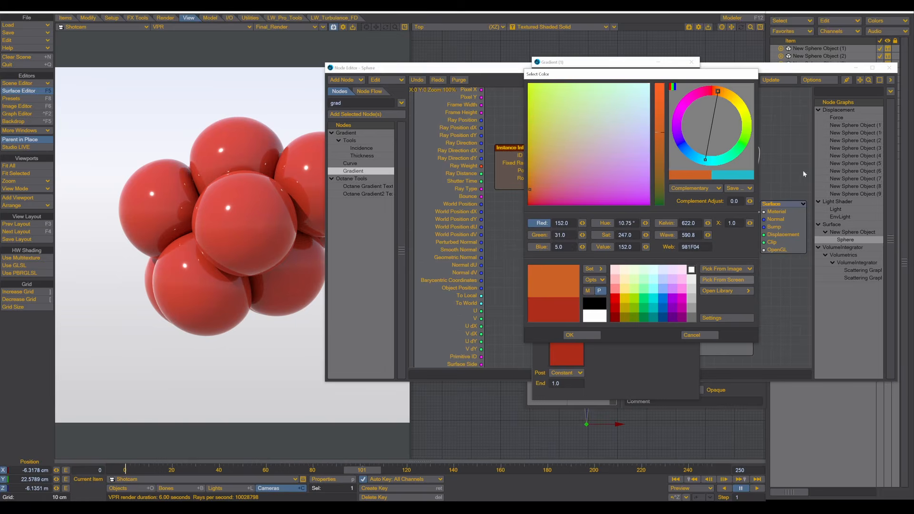
{"action": "left_click", "coordinate": [575, 336]}
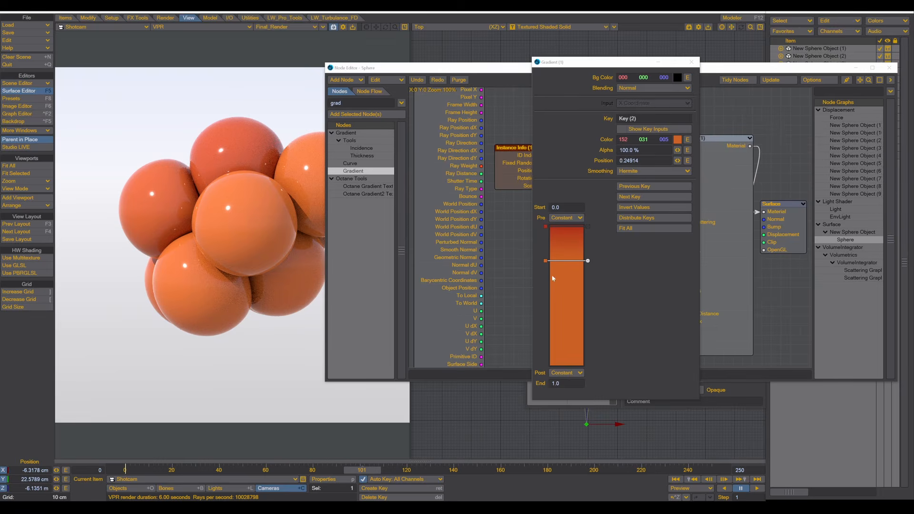
- Set Smoothing to Step on both gradient keys
{"action": "left_click", "coordinate": [546, 228]}
{"action": "left_click", "coordinate": [627, 173]}
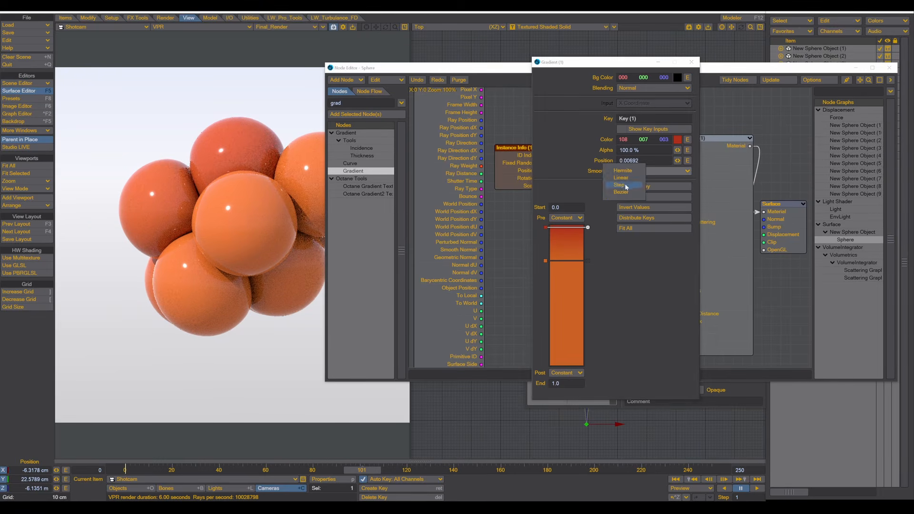
{"action": "left_click", "coordinate": [628, 187]}
{"action": "left_click", "coordinate": [546, 260]}
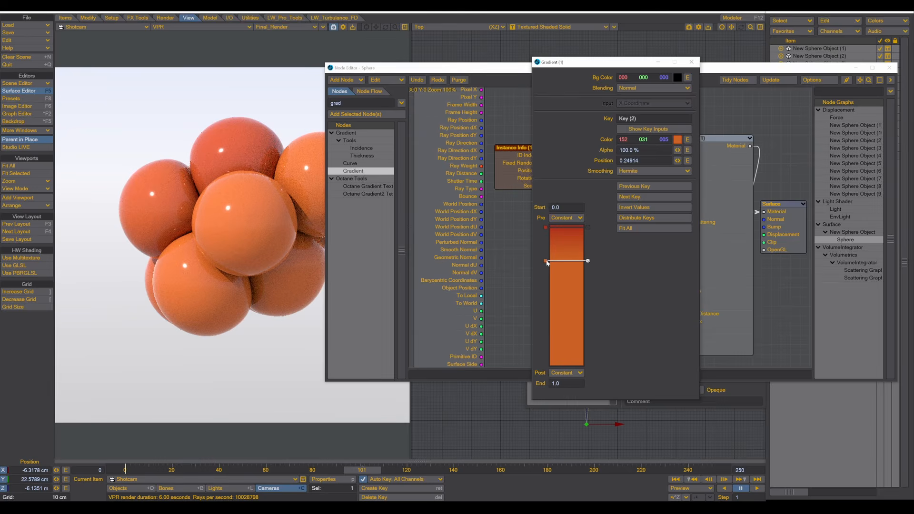
{"action": "left_click", "coordinate": [622, 172]}
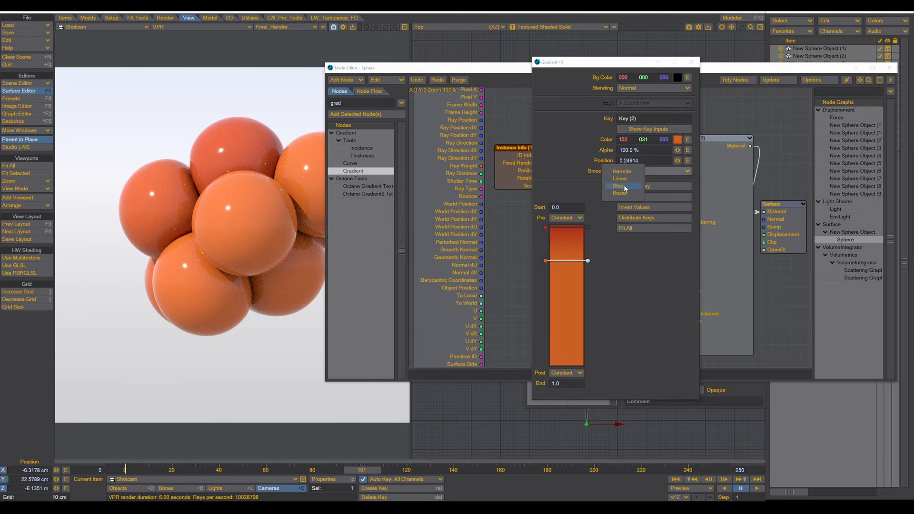
{"action": "left_click", "coordinate": [626, 187]}
{"action": "left_click", "coordinate": [547, 227]}
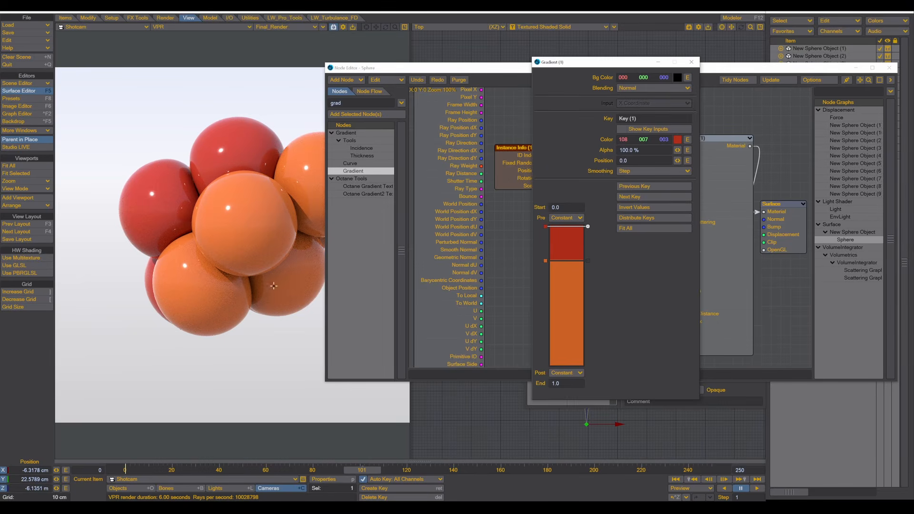
- Add a third gradient key sampled slate blue from the palette, with Step smoothing
{"action": "left_click", "coordinate": [571, 295]}
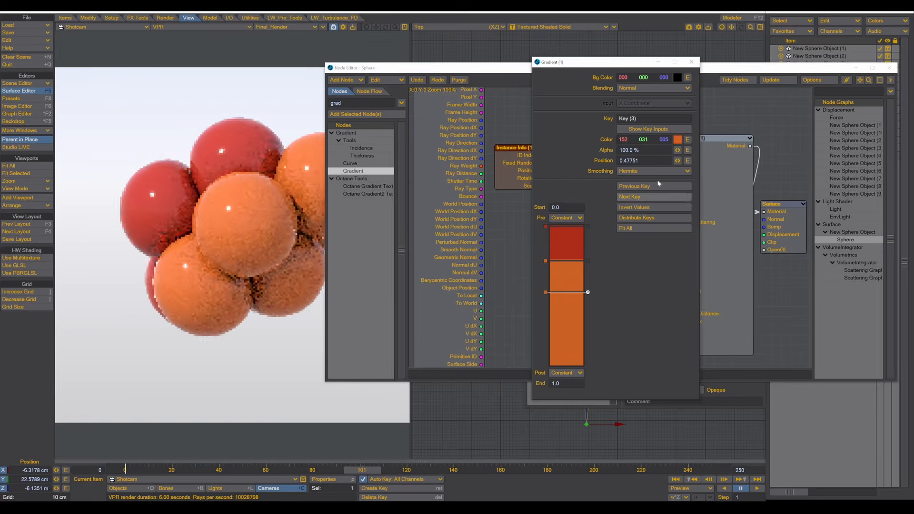
{"action": "left_click", "coordinate": [677, 140]}
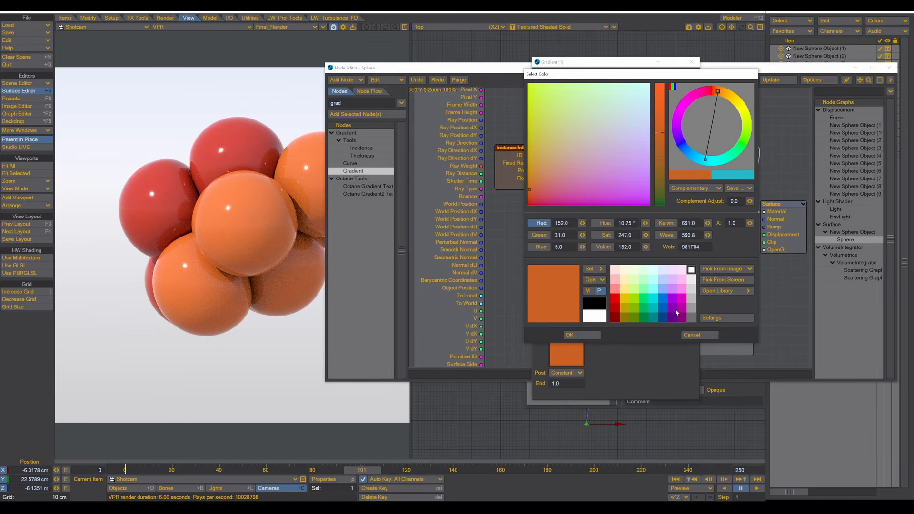
{"action": "left_click", "coordinate": [718, 281]}
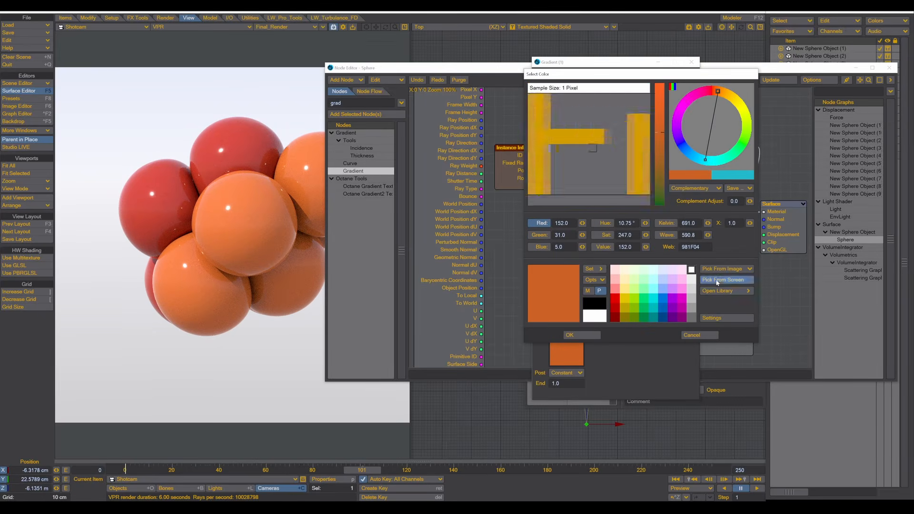
{"action": "left_click", "coordinate": [726, 509]}
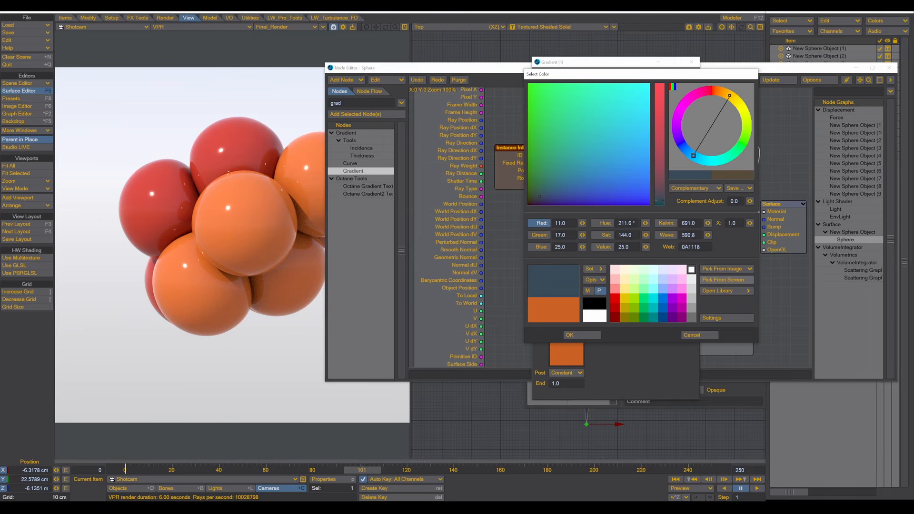
{"action": "left_click", "coordinate": [579, 336]}
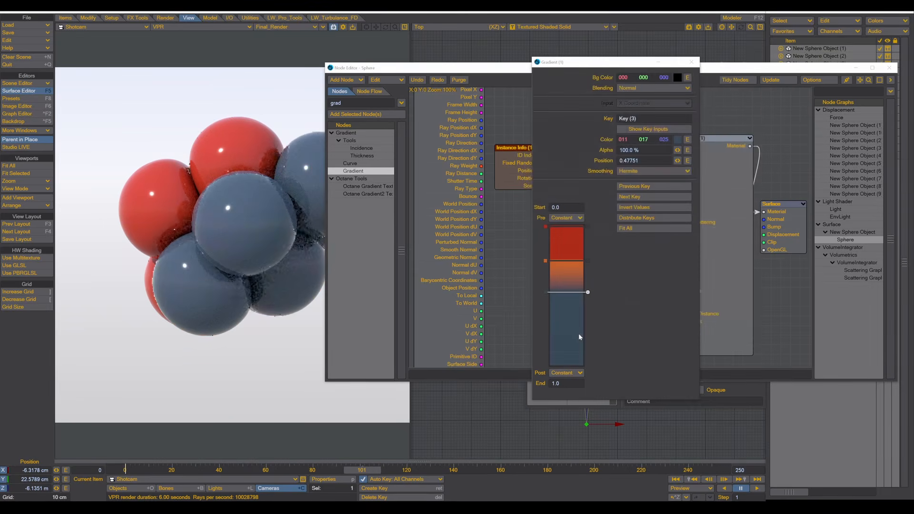
{"action": "left_click", "coordinate": [641, 171]}
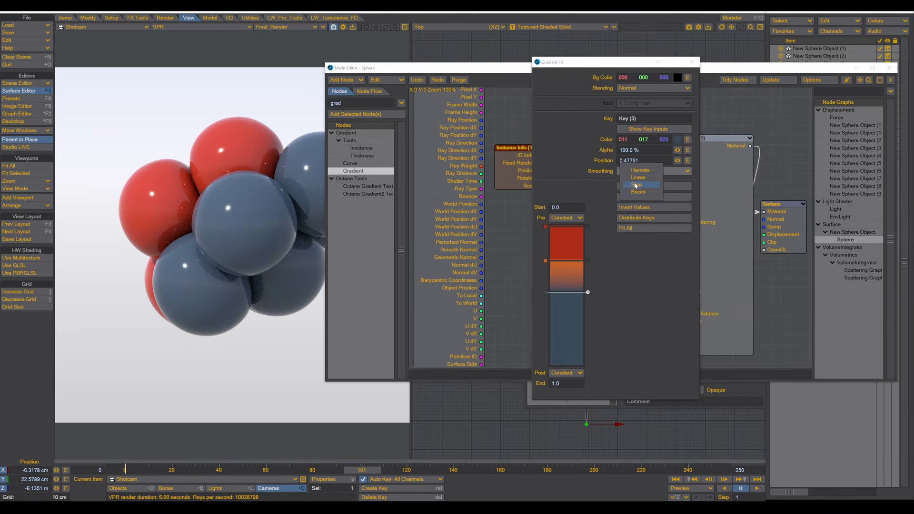
{"action": "left_click", "coordinate": [637, 185]}
- Add a tan fourth key at 0.67474 with Step smoothing
{"action": "left_click", "coordinate": [573, 320]}
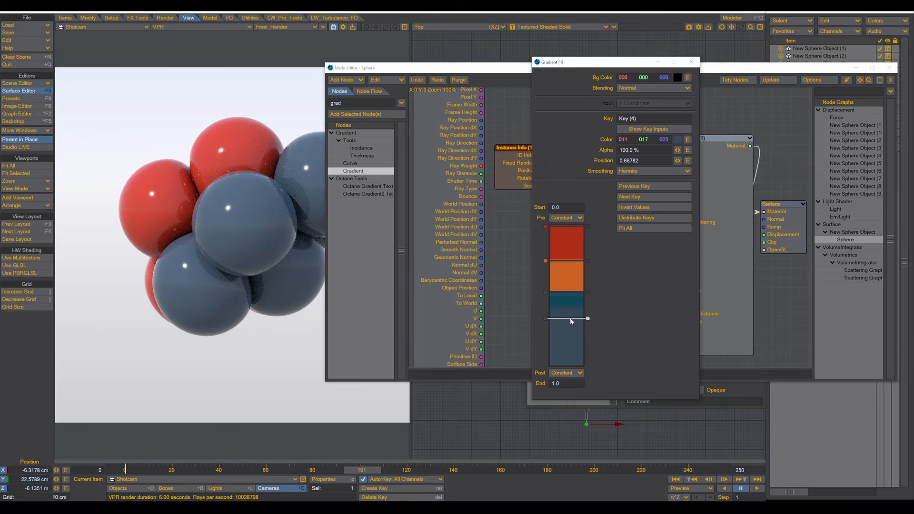
{"action": "left_click", "coordinate": [678, 139]}
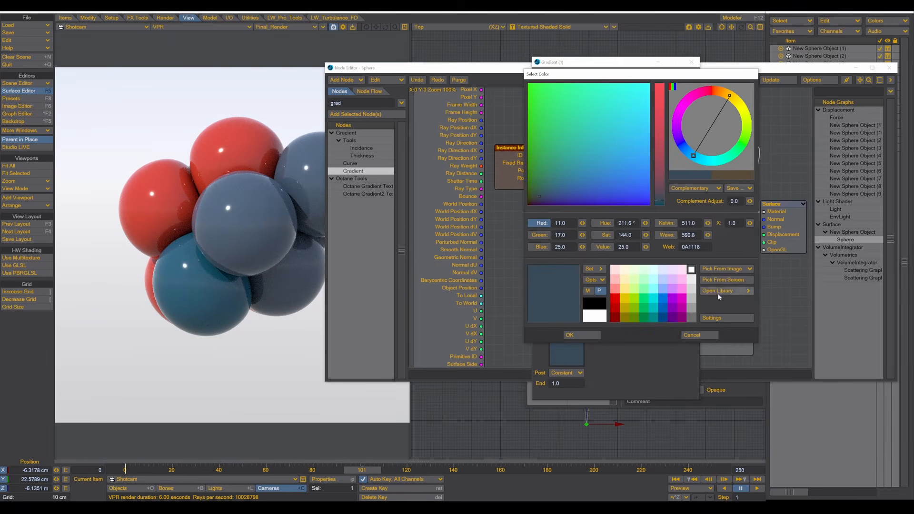
{"action": "left_click", "coordinate": [723, 280]}
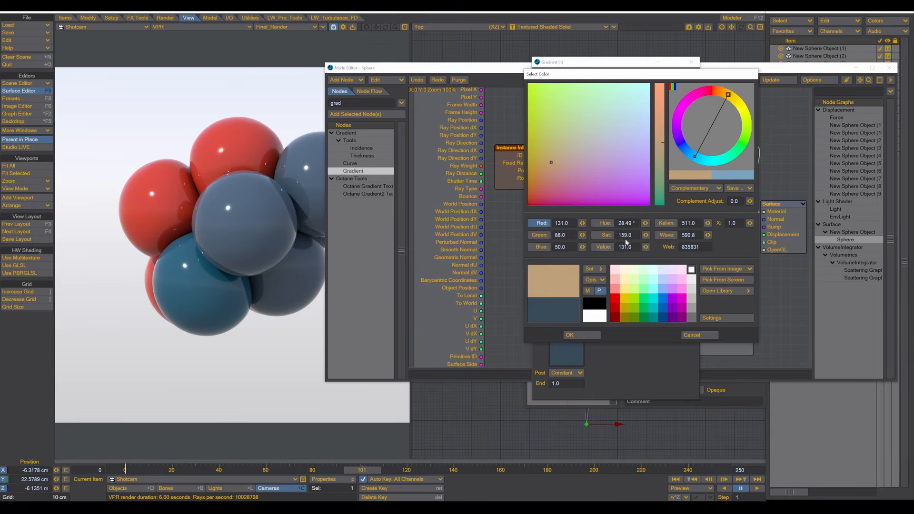
{"action": "left_click", "coordinate": [572, 336]}
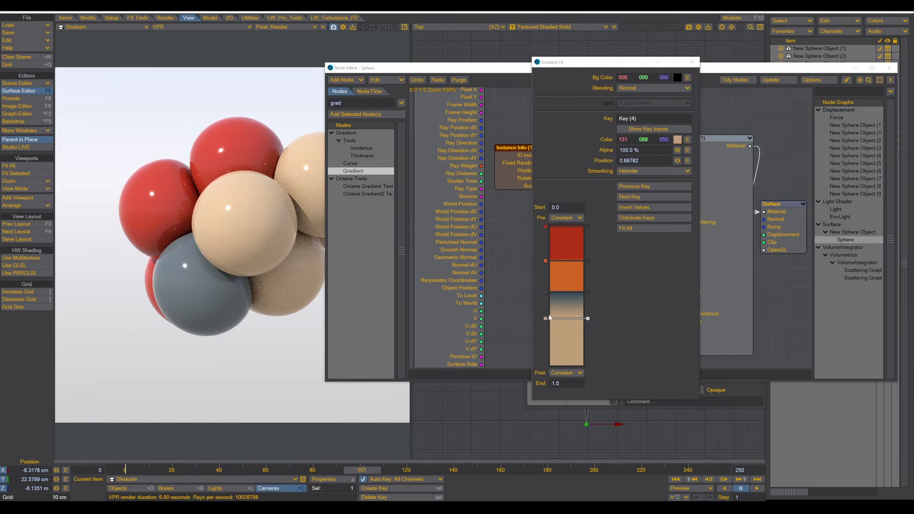
{"action": "left_click_drag", "start_coordinate": [545, 318], "coordinate": [546, 320]}
{"action": "left_click", "coordinate": [628, 171]}
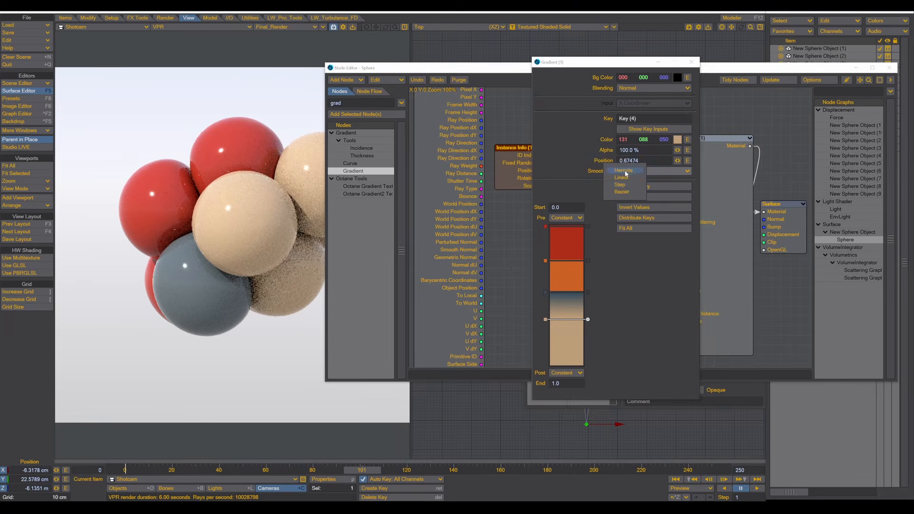
{"action": "left_click", "coordinate": [625, 188]}
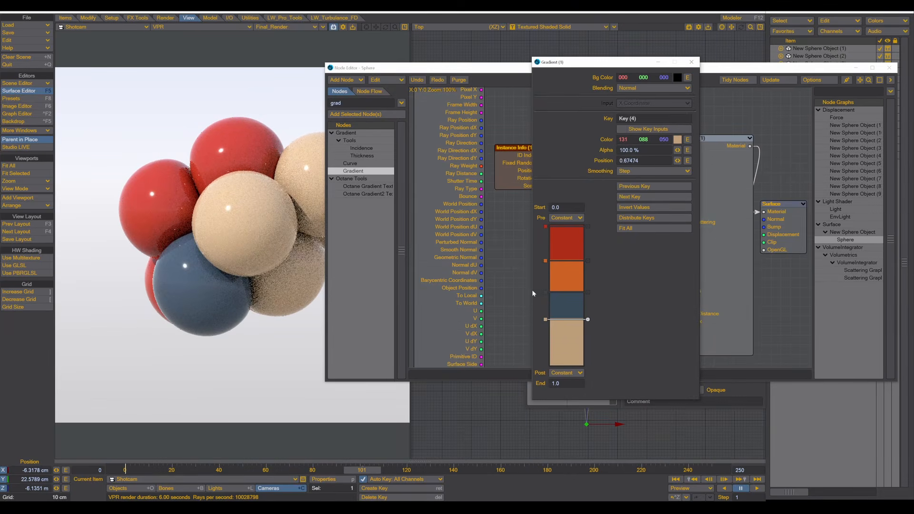
- Set the fifth key to a sampled light beige (175/138/109) with Step smoothing
{"action": "left_click", "coordinate": [677, 140]}
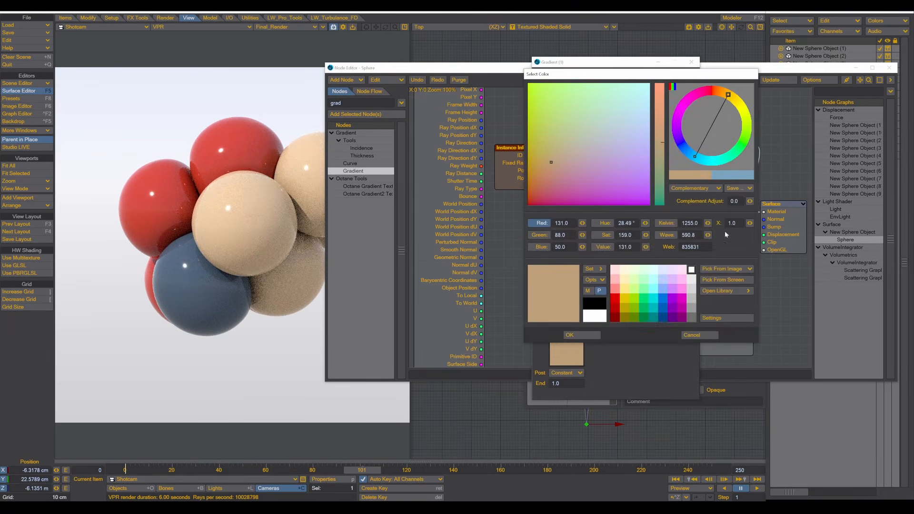
{"action": "left_click", "coordinate": [716, 281]}
{"action": "left_click", "coordinate": [244, 220]}
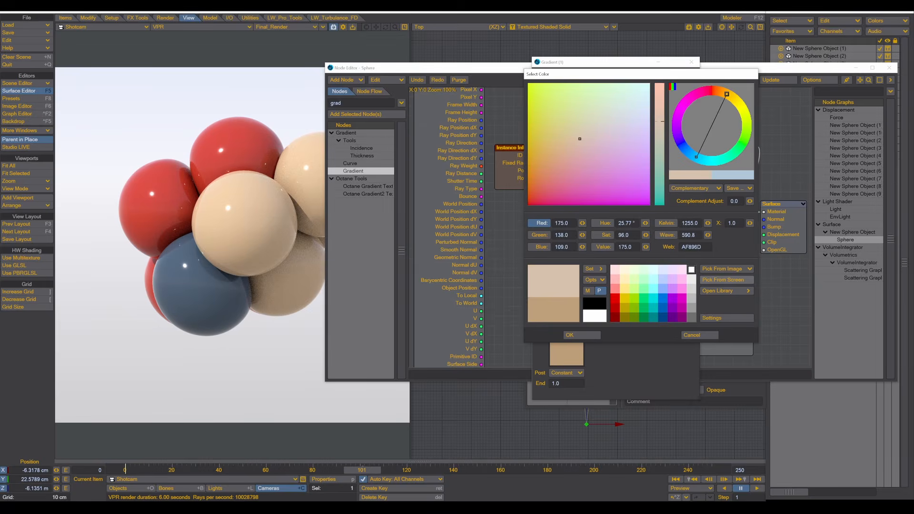
{"action": "left_click", "coordinate": [585, 334]}
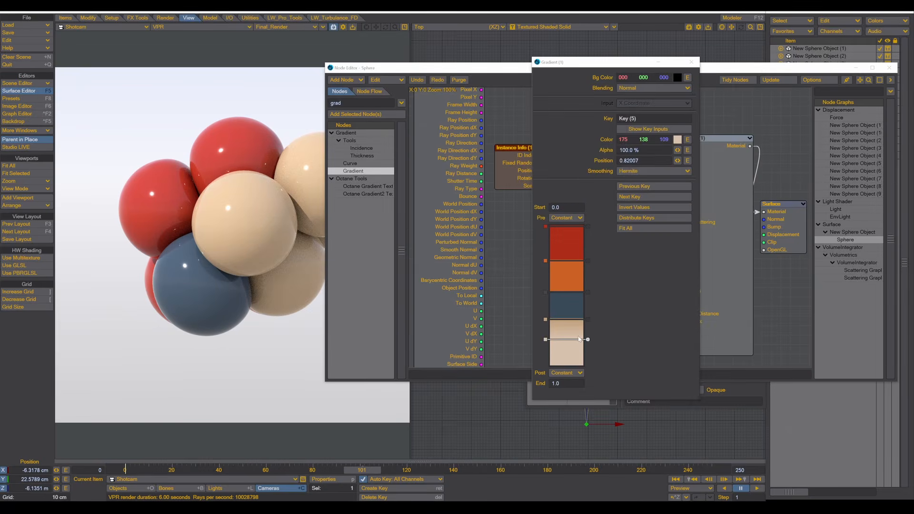
{"action": "left_click", "coordinate": [628, 172]}
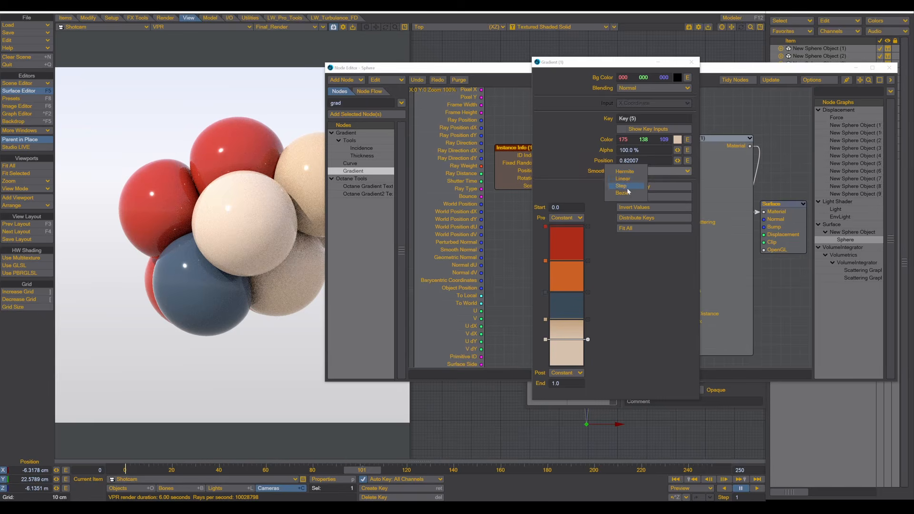
{"action": "left_click", "coordinate": [627, 188]}
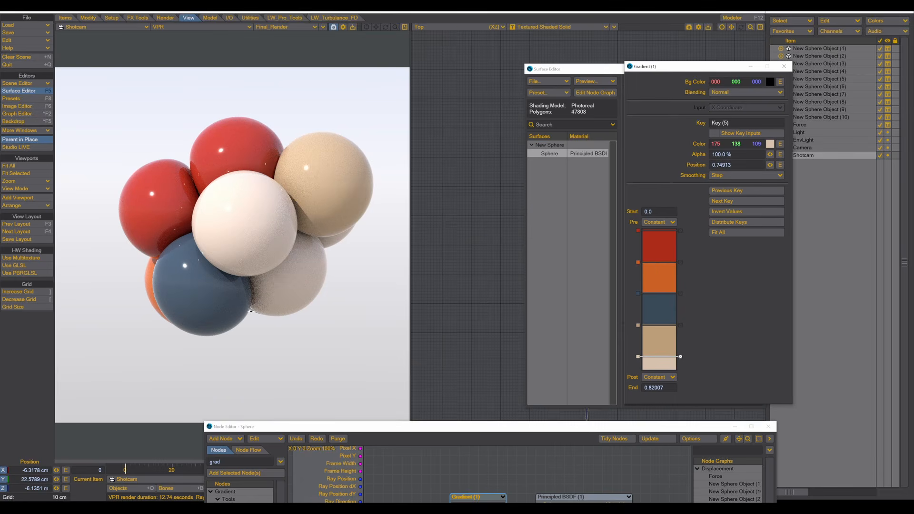
- Move the Node Editor window up to mid-screen and close it
{"action": "left_click_drag", "start_coordinate": [594, 431], "coordinate": [481, 173]}
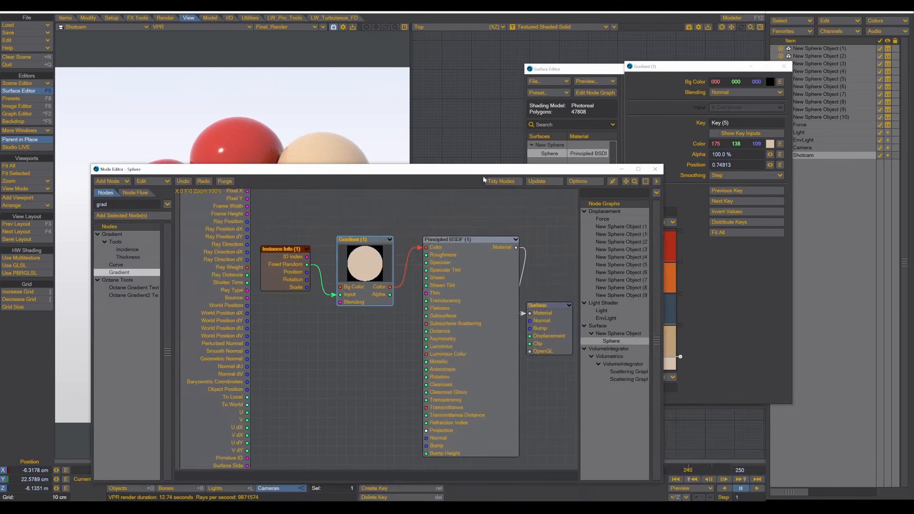
{"action": "left_click", "coordinate": [655, 169]}
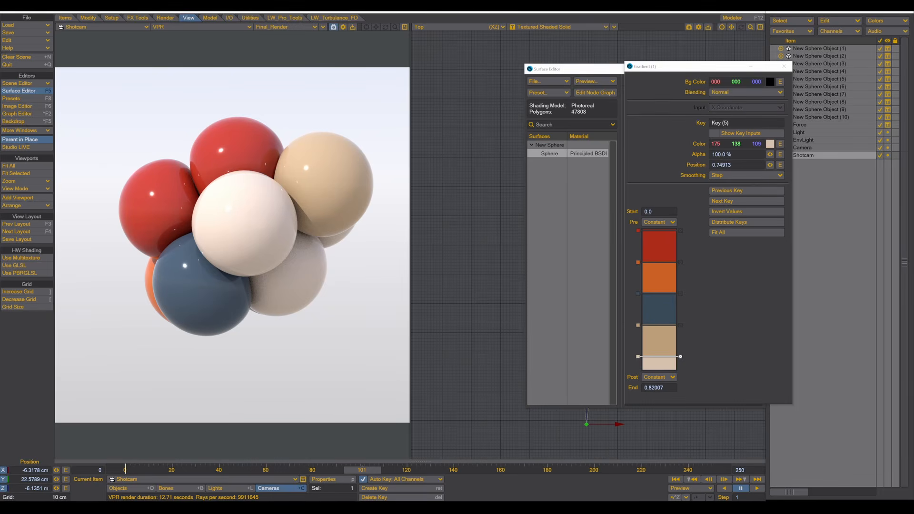
{"action": "left_click_drag", "start_coordinate": [913, 29], "coordinate": [459, 81]}
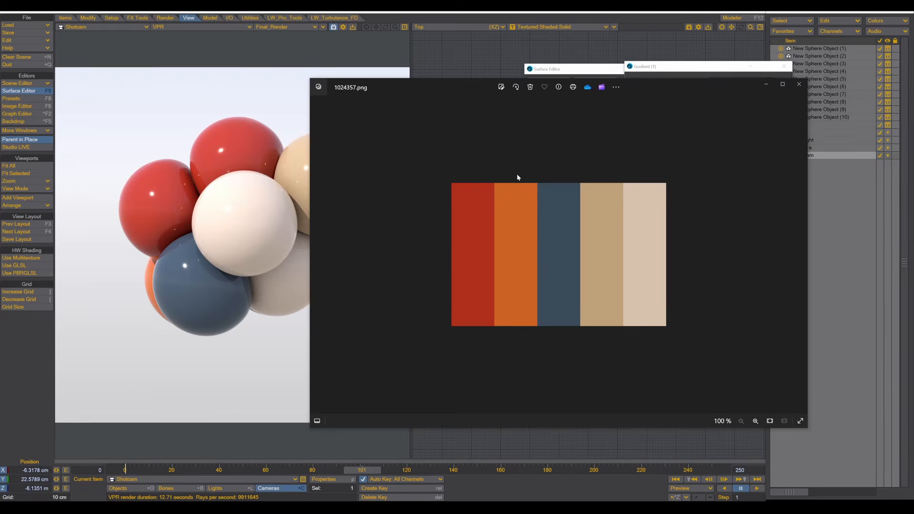
{"action": "left_click_drag", "start_coordinate": [458, 82], "coordinate": [913, 138]}
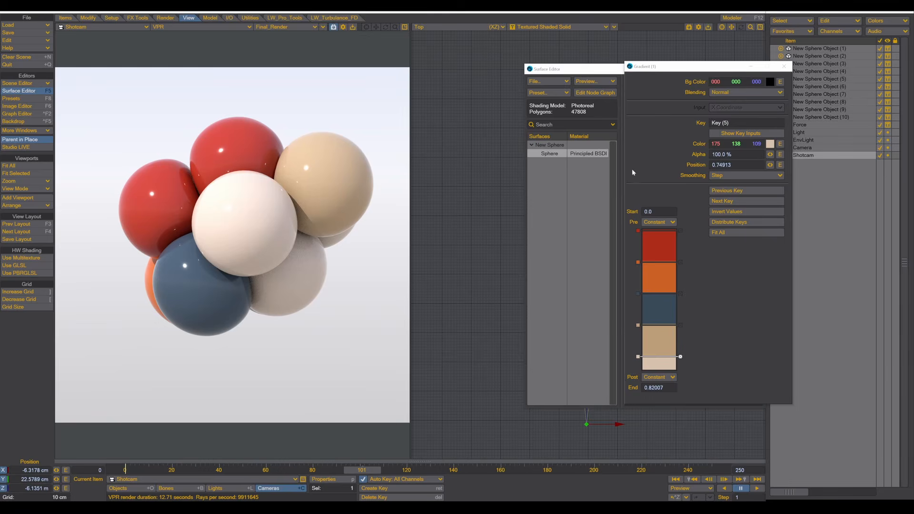
- Close the Gradient and Surface Editor windows and make the distant Light current
{"action": "left_click", "coordinate": [784, 67]}
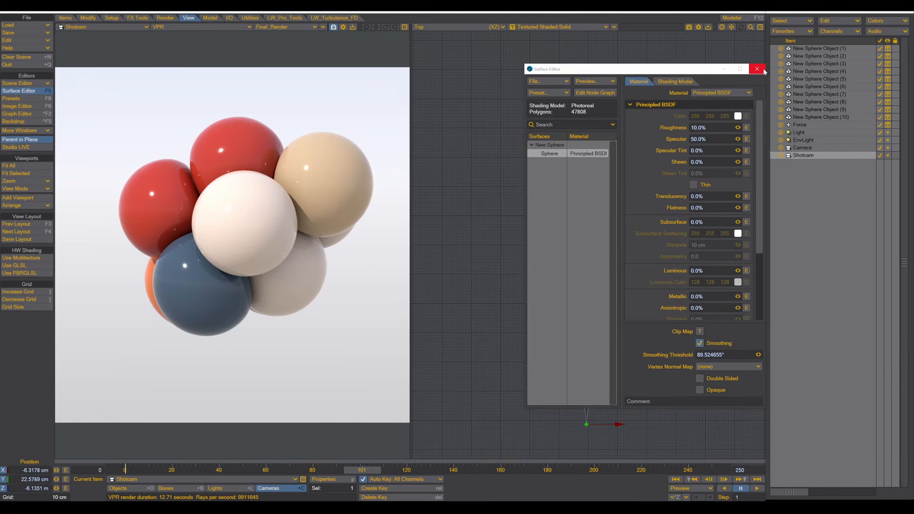
{"action": "left_click", "coordinate": [758, 69]}
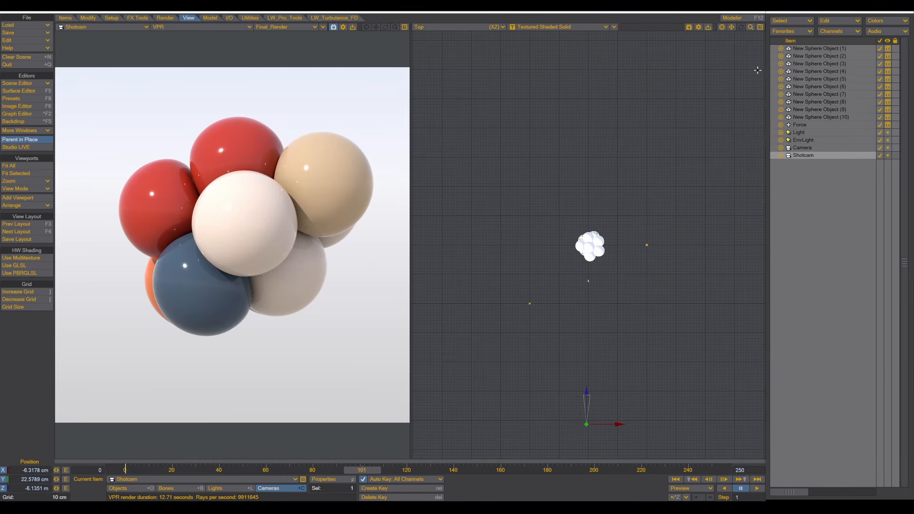
{"action": "left_click", "coordinate": [217, 489]}
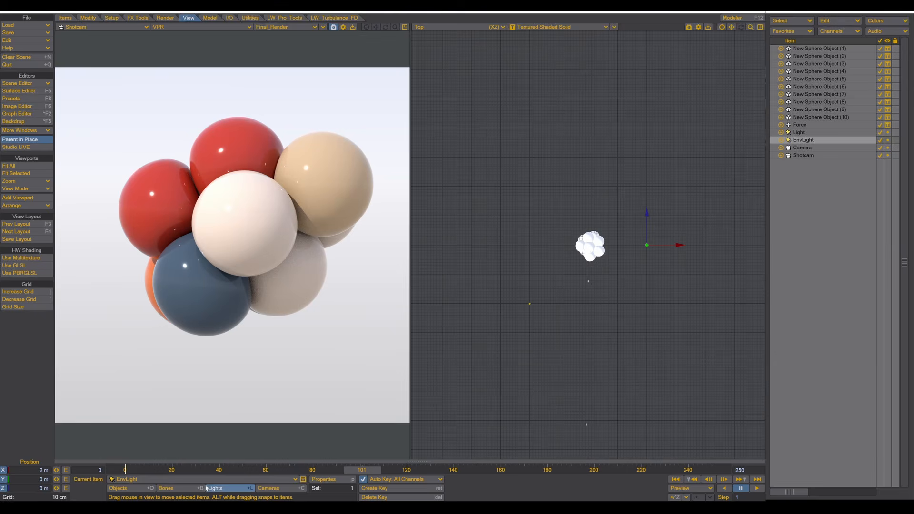
{"action": "left_click", "coordinate": [156, 480]}
{"action": "left_click", "coordinate": [157, 471]}
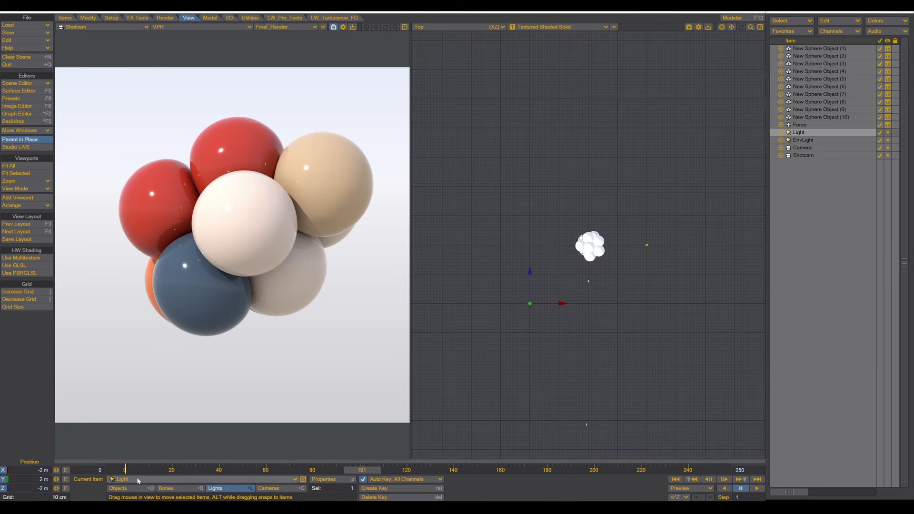
- Set the distant Light's intensity to 0 lx, then make EnvLight the current item
{"action": "key", "text": "p"}
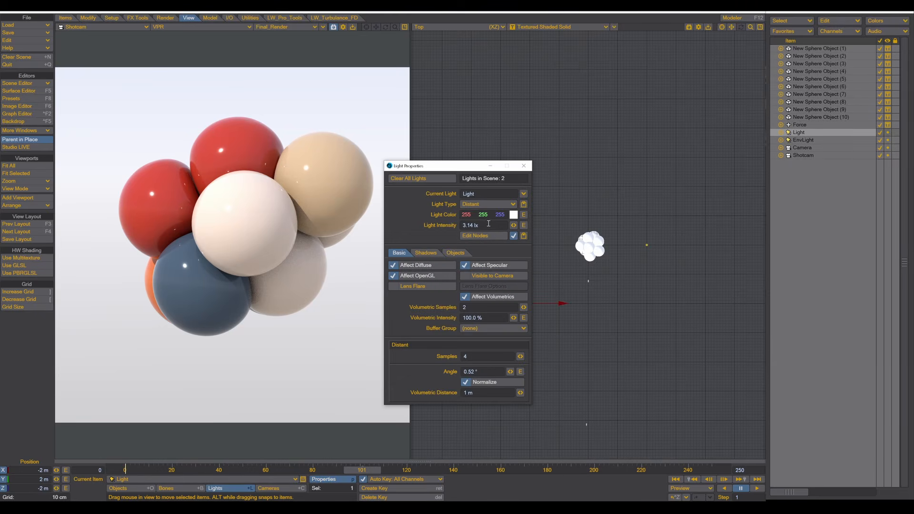
{"action": "left_click", "coordinate": [489, 225]}
{"action": "type", "text": "0"}
{"action": "key", "text": "Tab"}
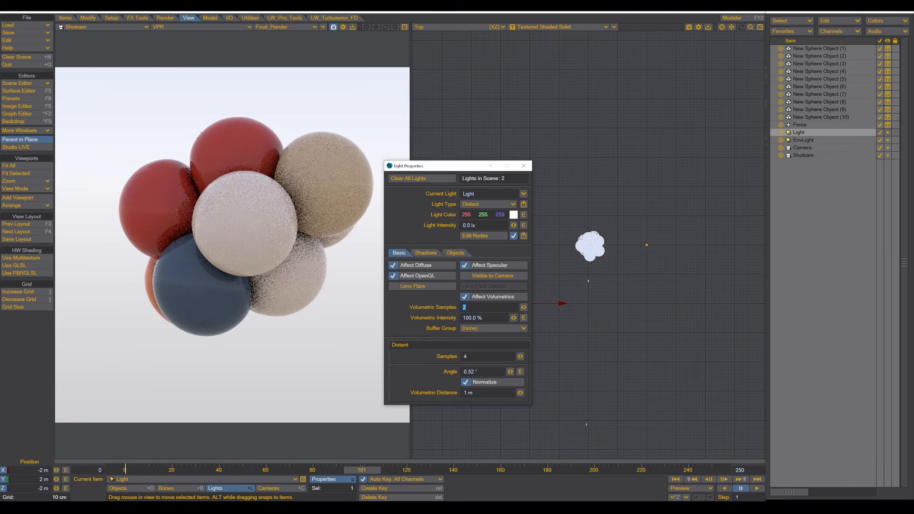
{"action": "left_click", "coordinate": [524, 166]}
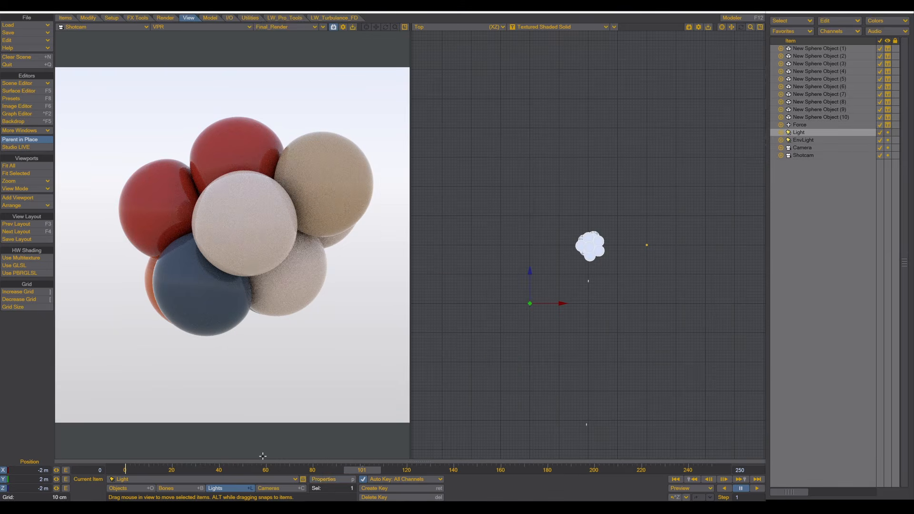
{"action": "left_click", "coordinate": [200, 479]}
{"action": "left_click", "coordinate": [186, 489]}
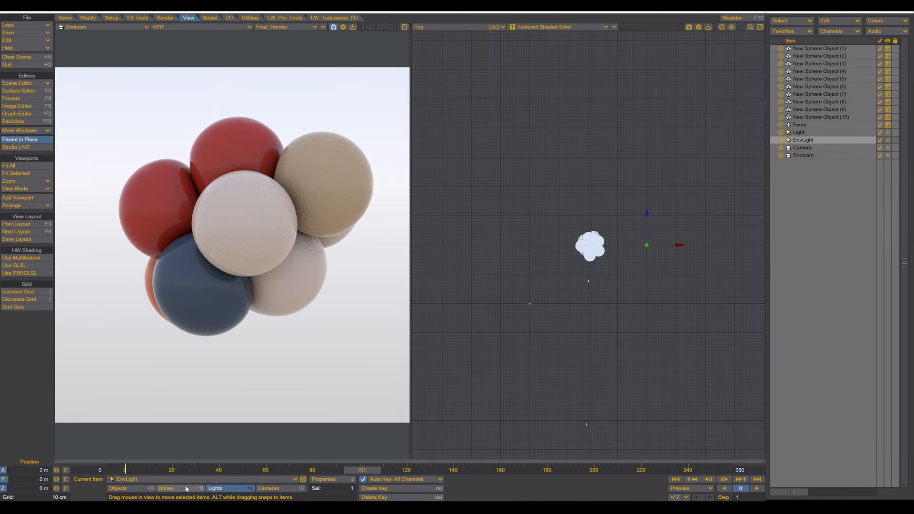
- In EnvLight's properties, turn off Use Global and Time Dependent
{"action": "left_click", "coordinate": [324, 479]}
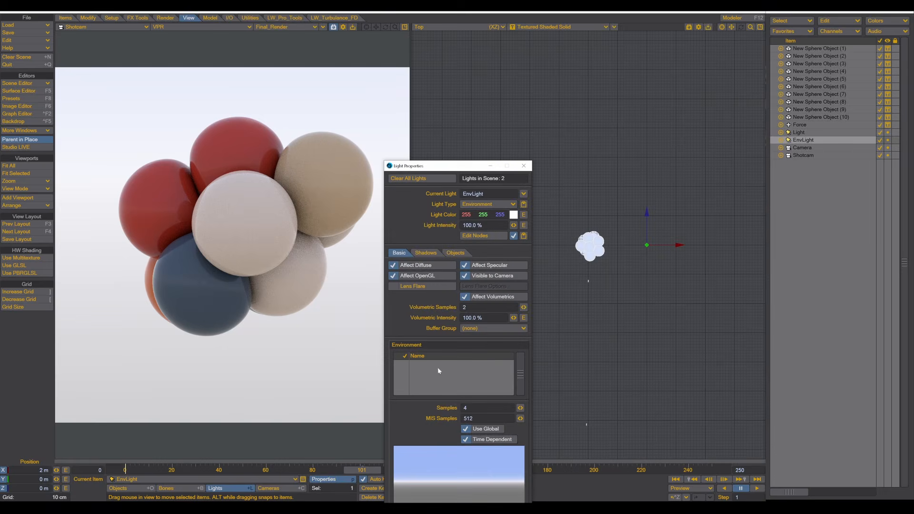
{"action": "left_click", "coordinate": [463, 439]}
{"action": "left_click", "coordinate": [472, 429]}
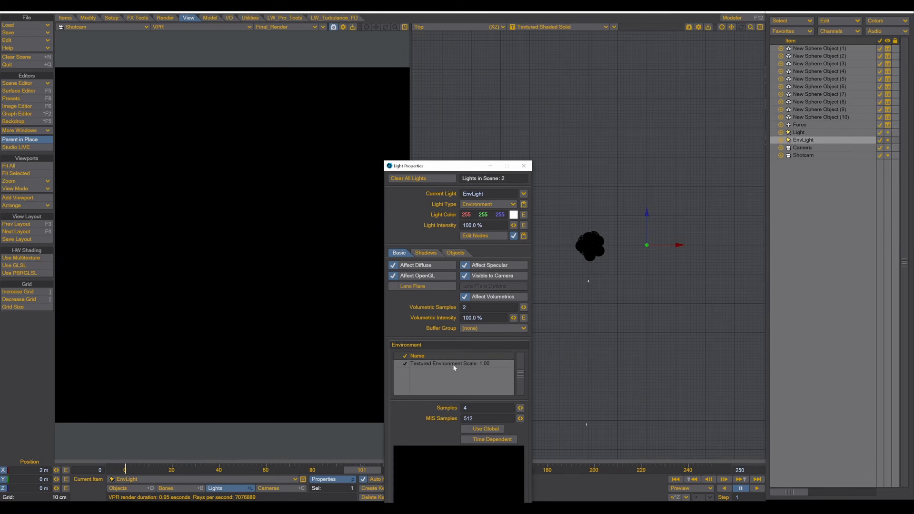
- Give the Textured Environment a Spherical-projection texture using the loaded HDR image
{"action": "double_click", "coordinate": [458, 363]}
{"action": "left_click", "coordinate": [486, 276]}
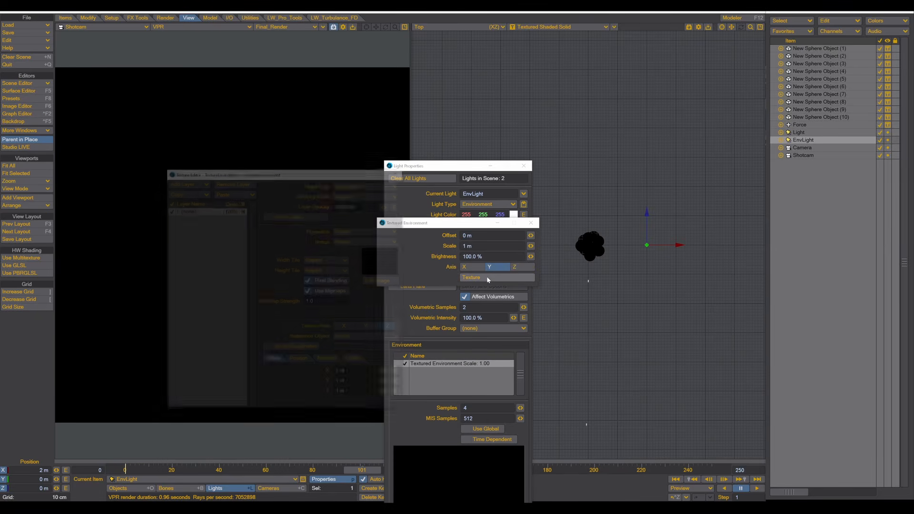
{"action": "left_click_drag", "start_coordinate": [310, 172], "coordinate": [645, 93]}
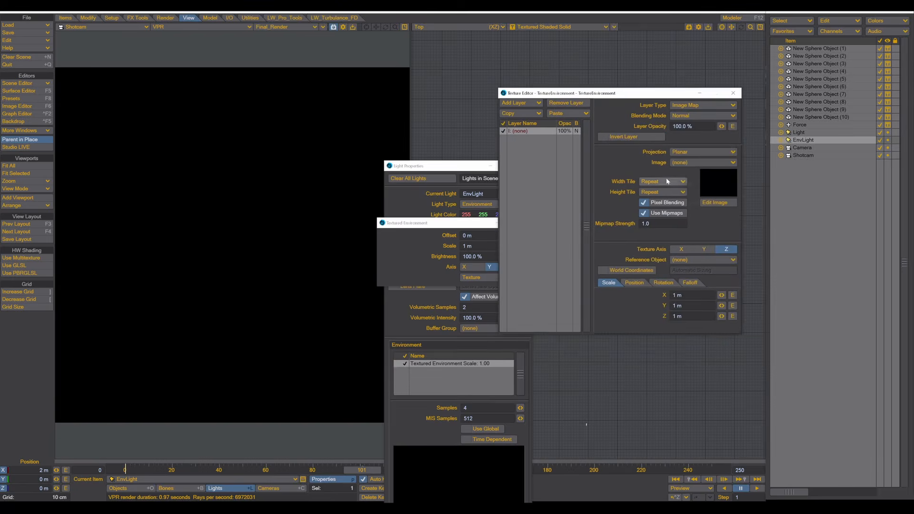
{"action": "left_click", "coordinate": [695, 152]}
{"action": "left_click", "coordinate": [691, 166]}
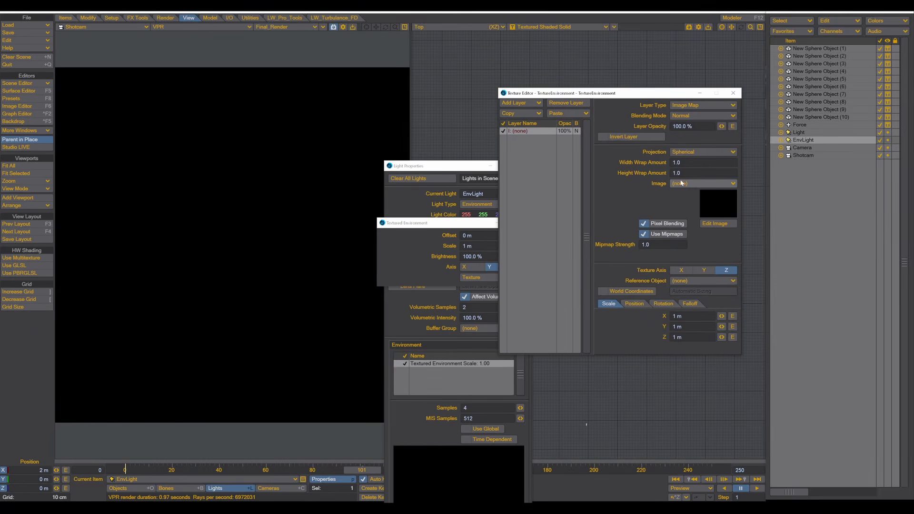
{"action": "left_click", "coordinate": [683, 185]}
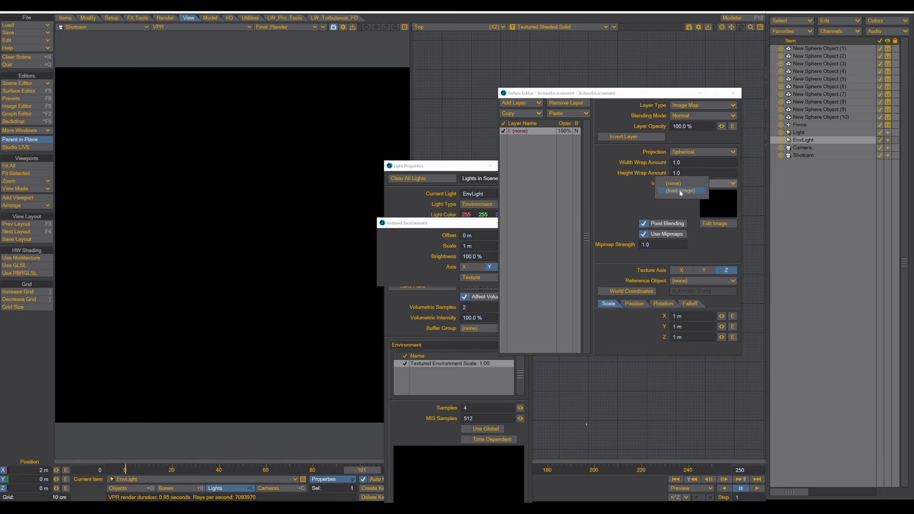
{"action": "left_click", "coordinate": [681, 191]}
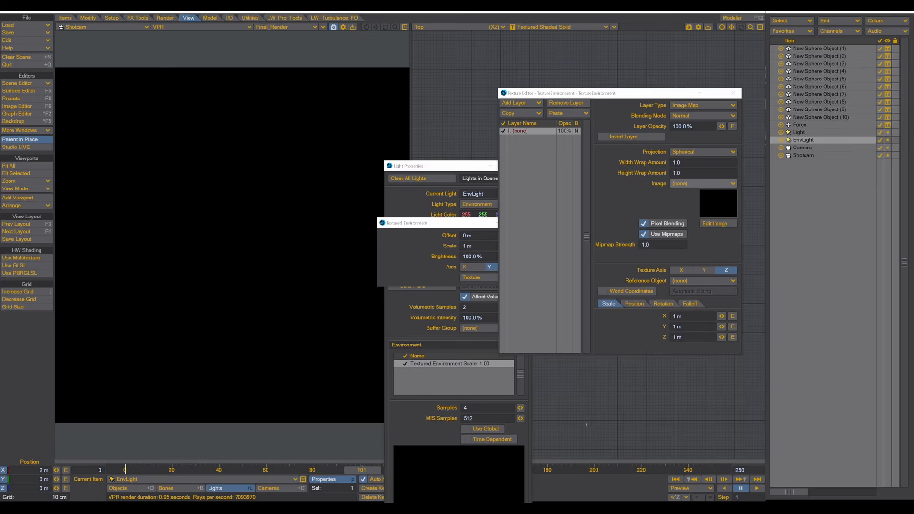
{"action": "double_click", "coordinate": [788, 129]}
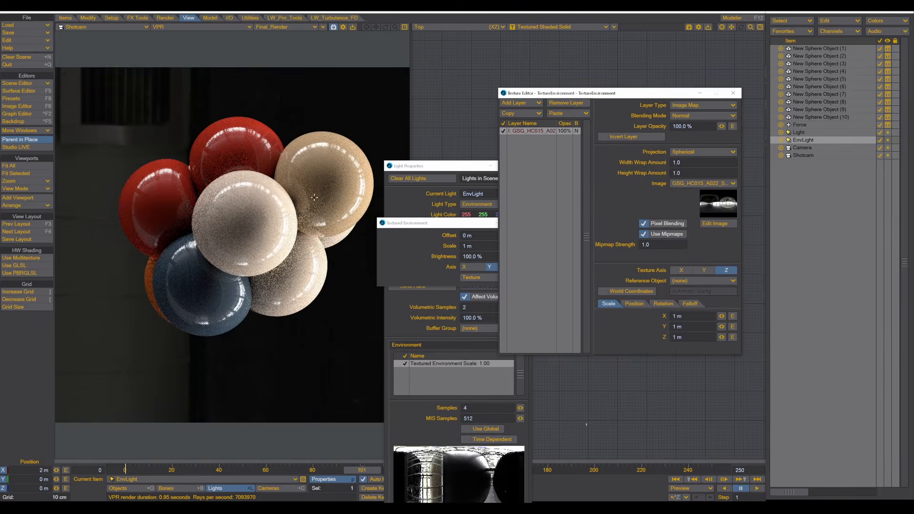
- Set the environment texture axis to Y and close the texture and light windows
{"action": "left_click", "coordinate": [704, 270]}
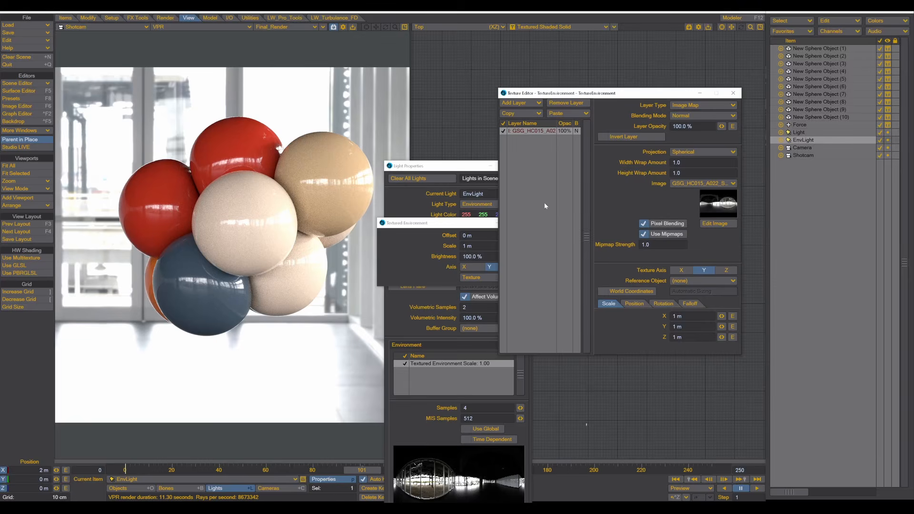
{"action": "left_click", "coordinate": [466, 223]}
{"action": "left_click", "coordinate": [526, 223]}
{"action": "left_click", "coordinate": [526, 167]}
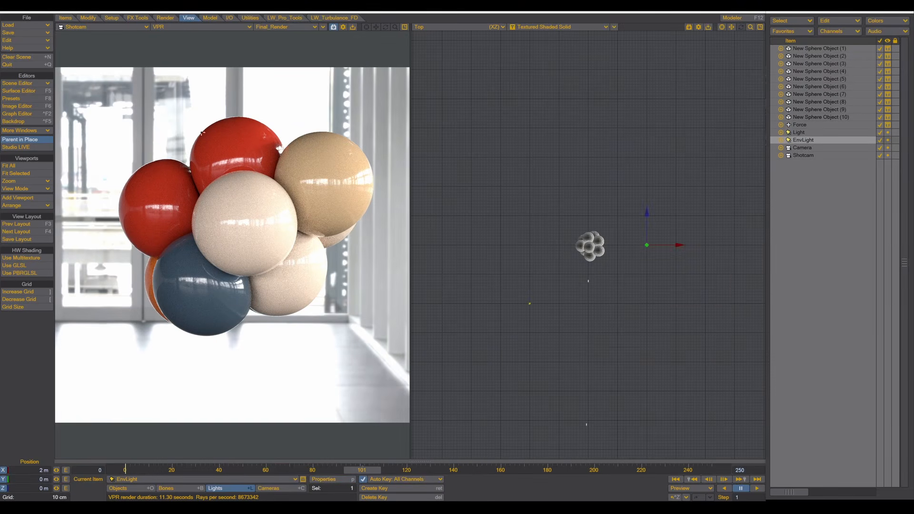
- Enable Use Background Color with black (000) on the Effects Compositing tab
{"action": "left_click", "coordinate": [22, 122]}
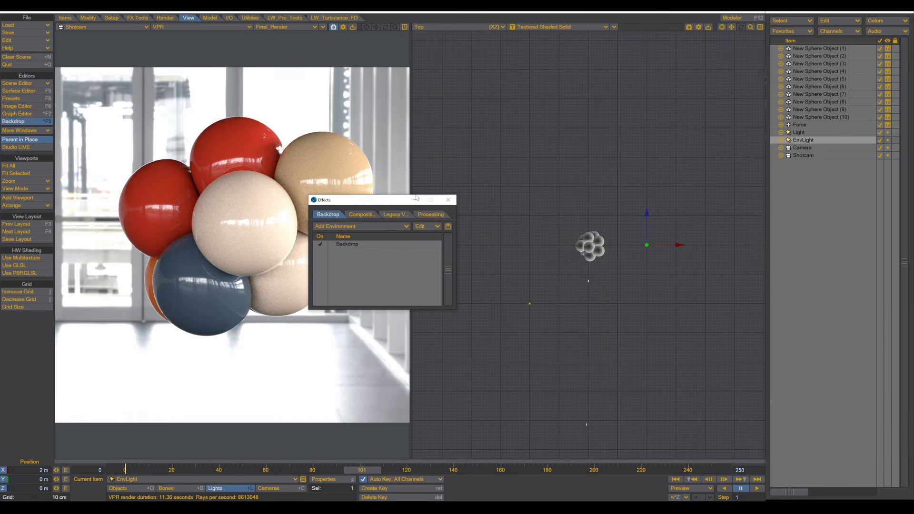
{"action": "left_click_drag", "start_coordinate": [390, 200], "coordinate": [606, 89]}
{"action": "left_click", "coordinate": [578, 105]}
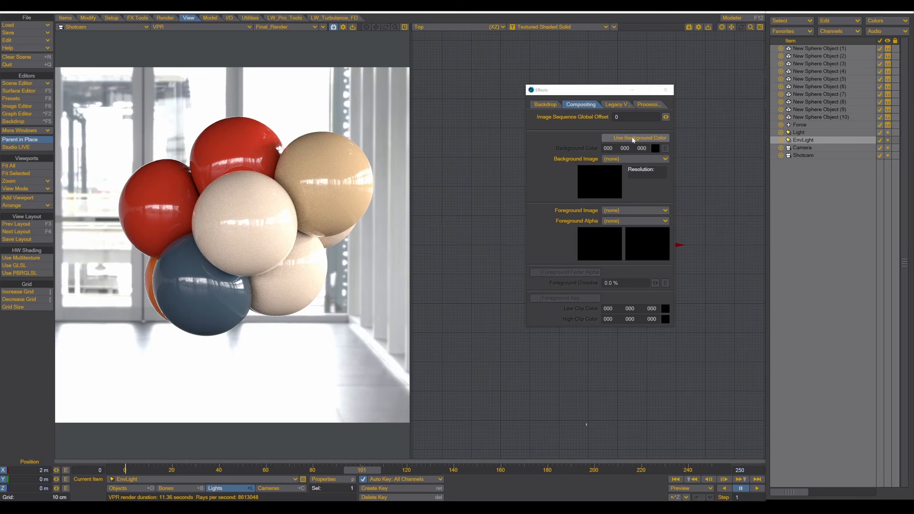
{"action": "left_click", "coordinate": [606, 138]}
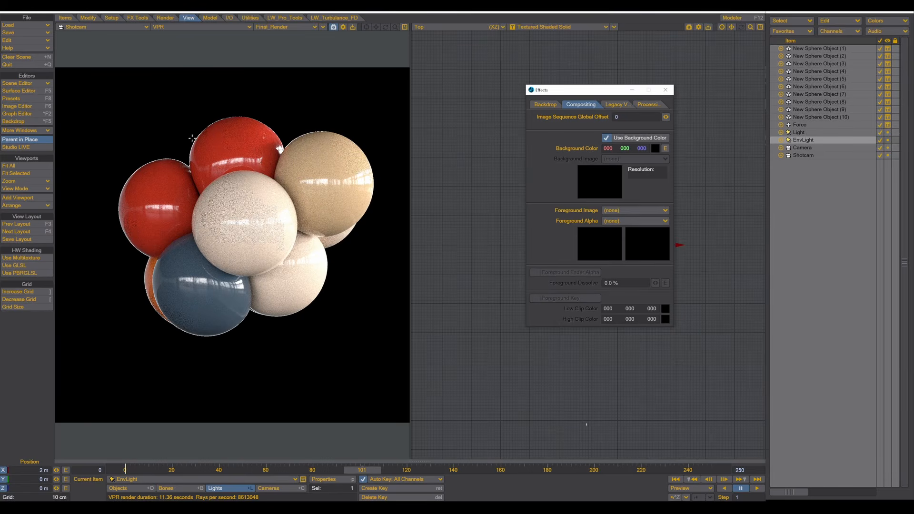
- Set the Sphere surface's Principled BSDF roughness to 38% and subsurface to 100%
{"action": "left_click", "coordinate": [19, 91]}
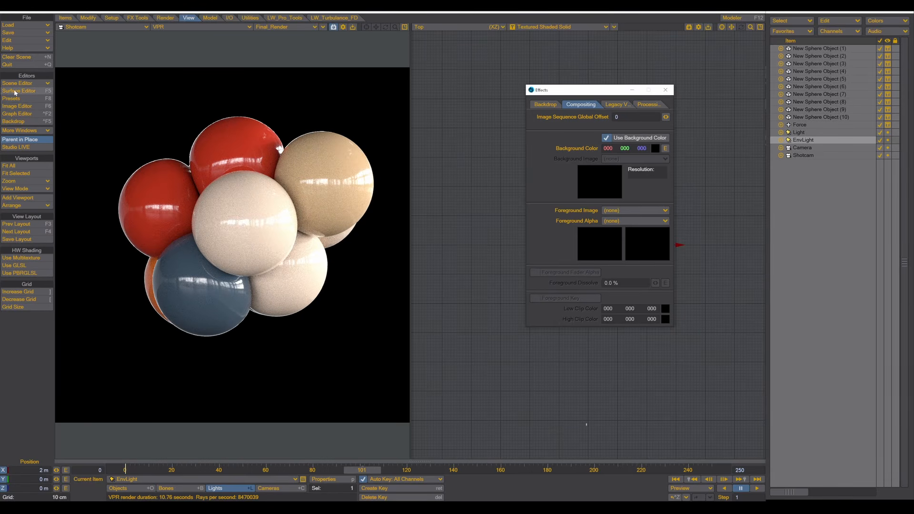
{"action": "left_click_drag", "start_coordinate": [613, 70], "coordinate": [515, 76]}
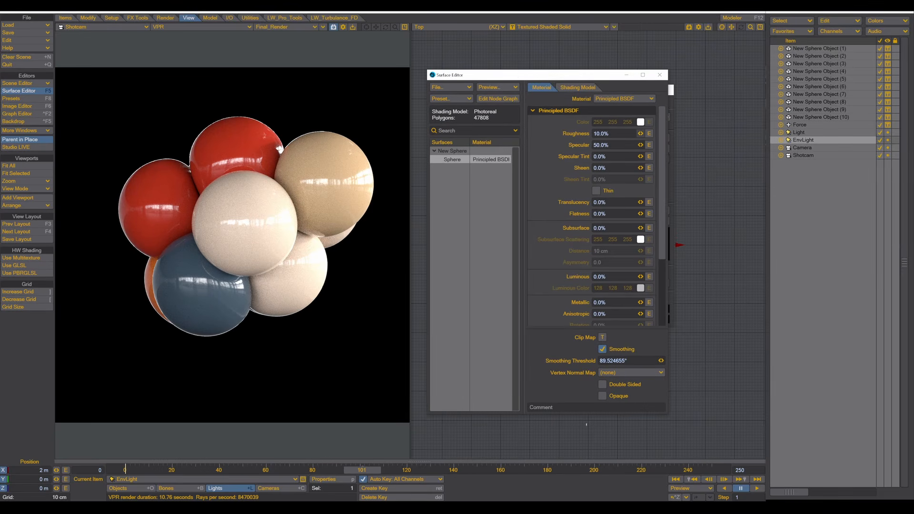
{"action": "left_click_drag", "start_coordinate": [641, 134], "coordinate": [654, 134]}
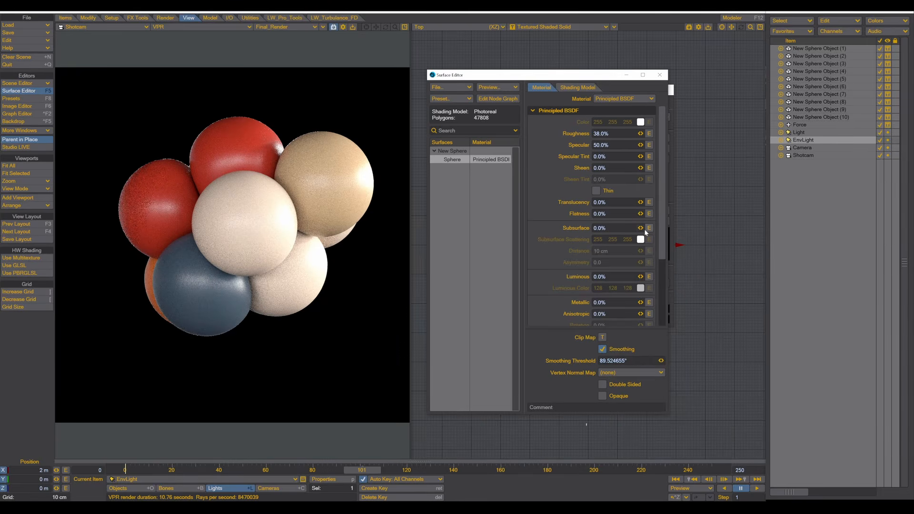
{"action": "left_click_drag", "start_coordinate": [640, 229], "coordinate": [714, 228]}
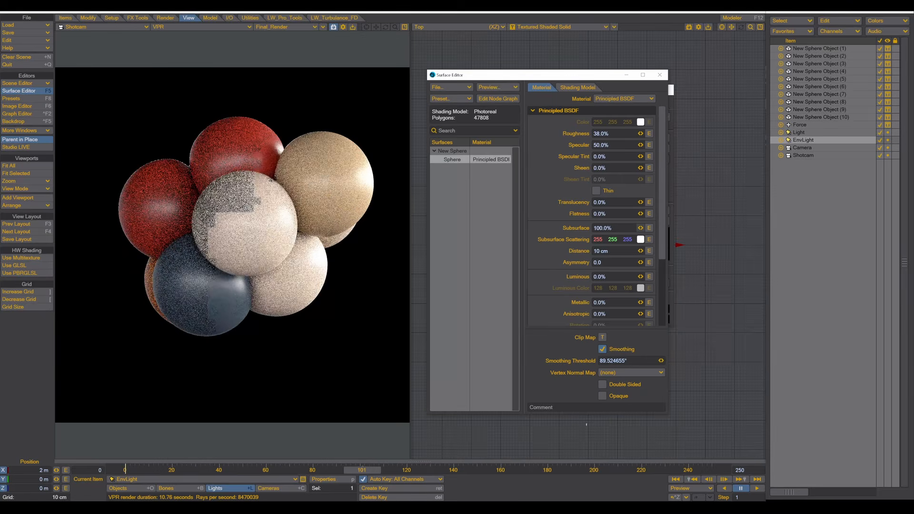
{"action": "mouse_move", "coordinate": [641, 228]}
{"action": "left_mouse_down"}
{"action": "mouse_move", "coordinate": [631, 228]}
{"action": "mouse_move", "coordinate": [641, 228]}
{"action": "left_mouse_up"}
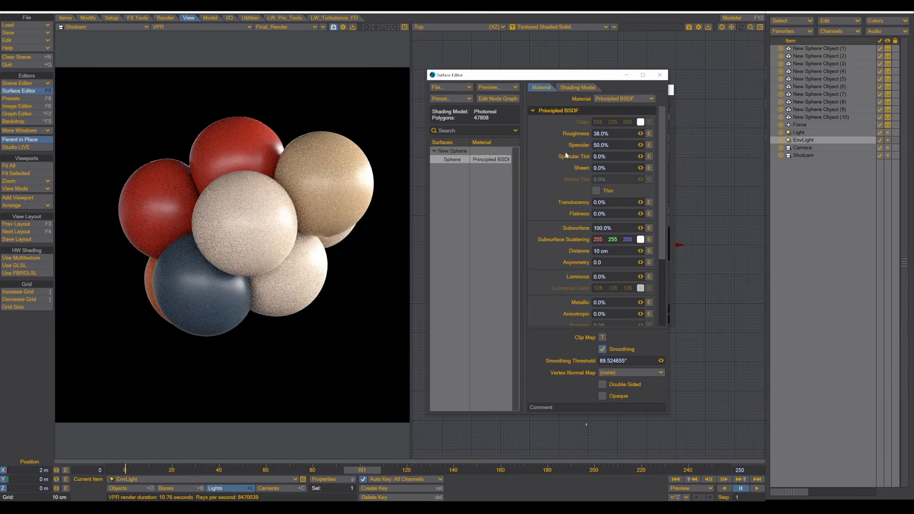
- Wire the Gradient node's Color output into Principled BSDF's Subsurface Scattering input
{"action": "left_click", "coordinate": [499, 99]}
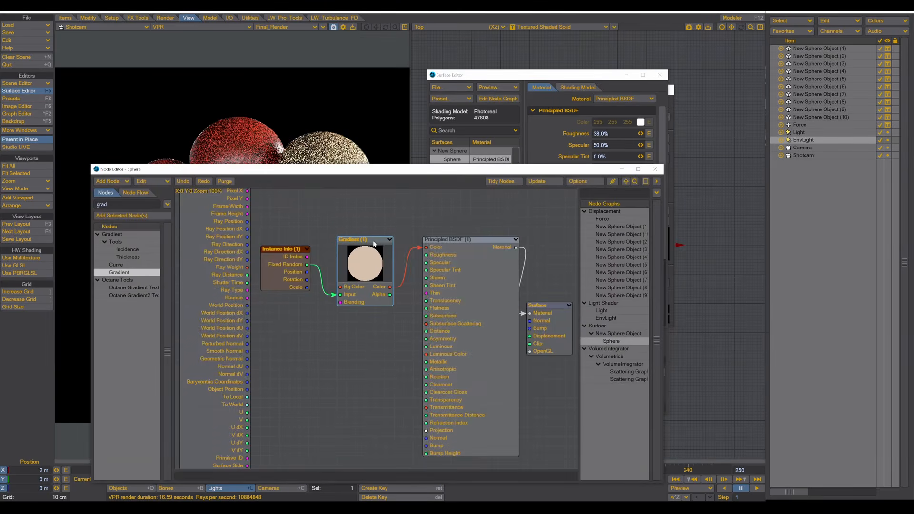
{"action": "left_click_drag", "start_coordinate": [373, 242], "coordinate": [363, 224]}
{"action": "left_click_drag", "start_coordinate": [381, 268], "coordinate": [420, 324]}
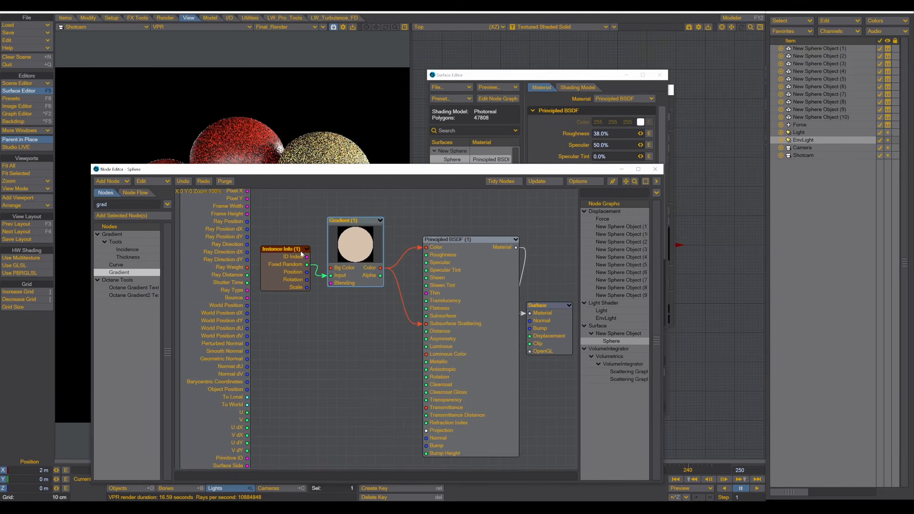
{"action": "left_click_drag", "start_coordinate": [358, 172], "coordinate": [351, 333]}
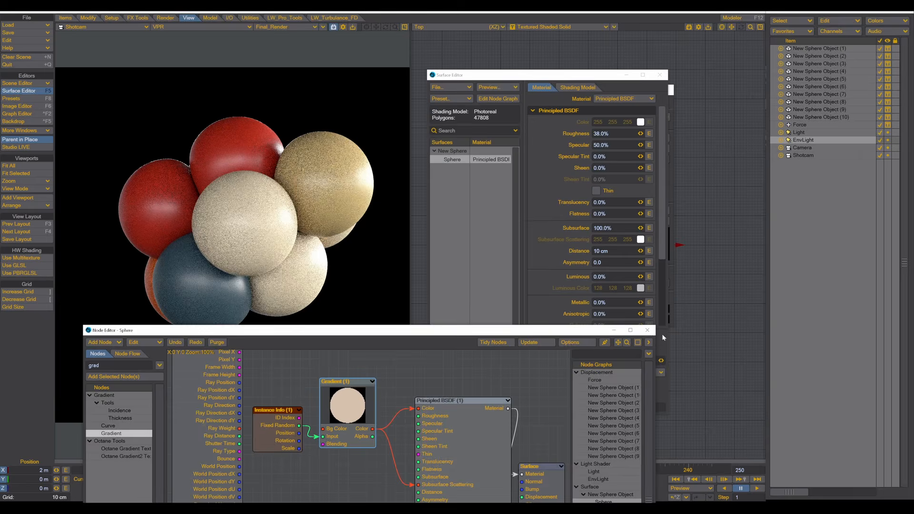
{"action": "left_click", "coordinate": [647, 330]}
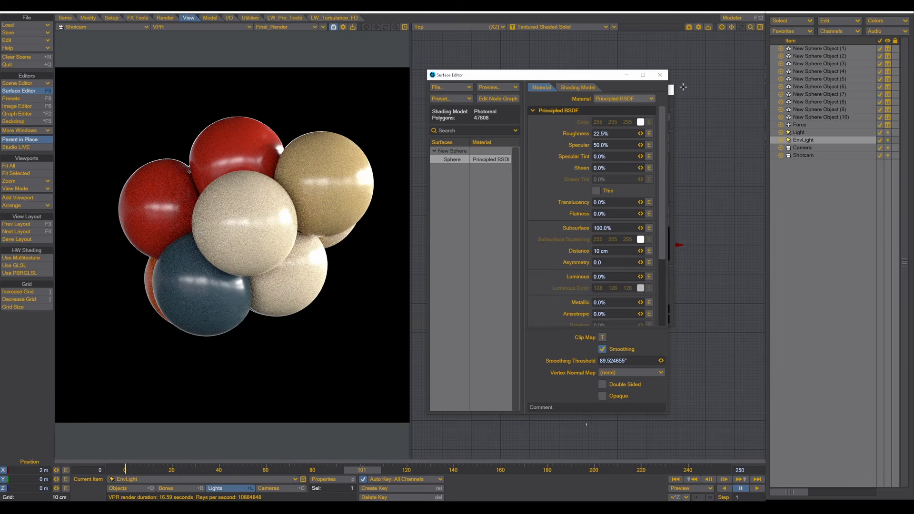
- Add a Tonemap pixel filter under Effects Processing and open its settings
{"action": "left_click", "coordinate": [659, 76]}
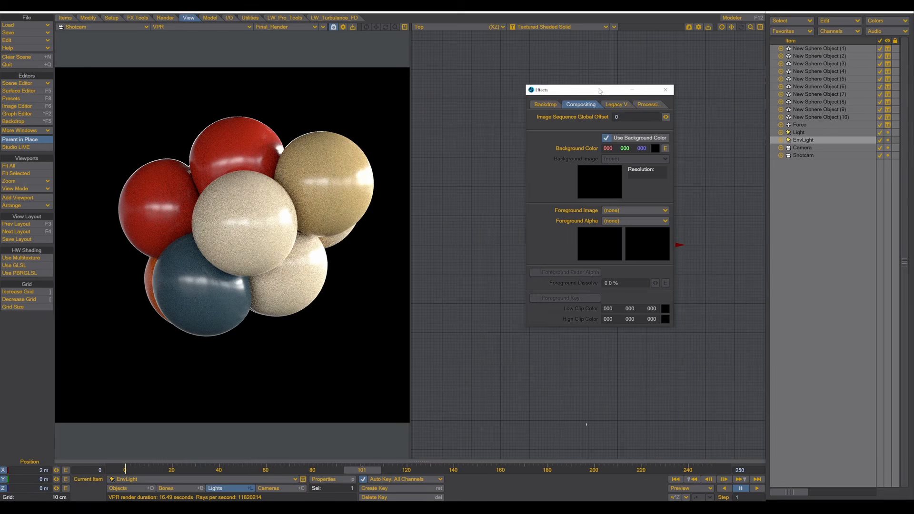
{"action": "left_click_drag", "start_coordinate": [601, 91], "coordinate": [562, 72]}
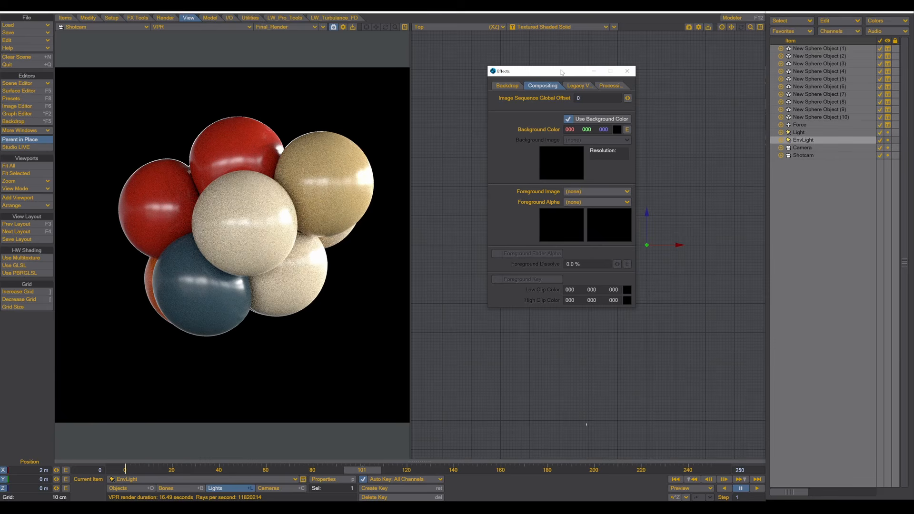
{"action": "left_click", "coordinate": [611, 86]}
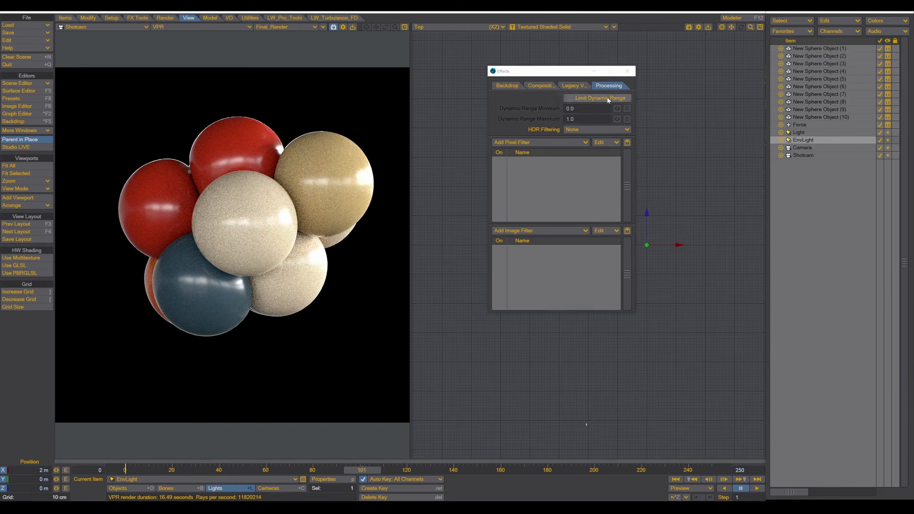
{"action": "left_click", "coordinate": [506, 143]}
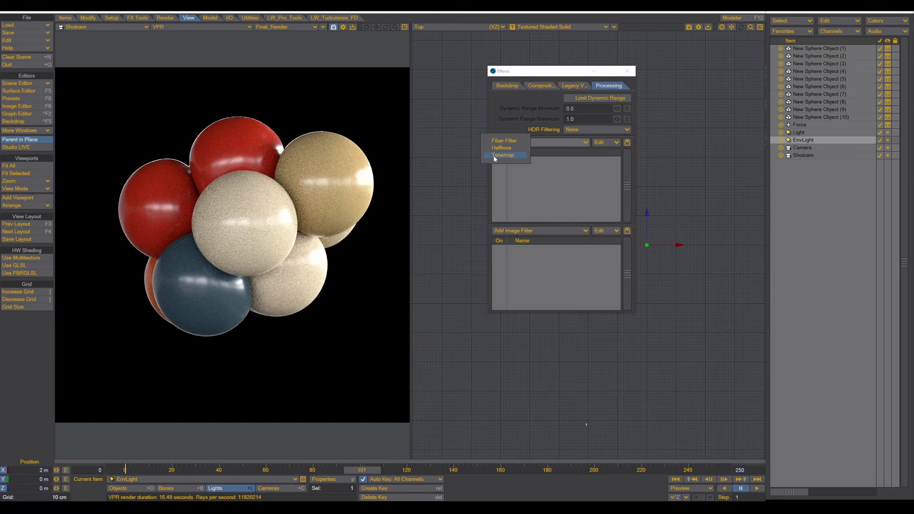
{"action": "left_click", "coordinate": [493, 155]}
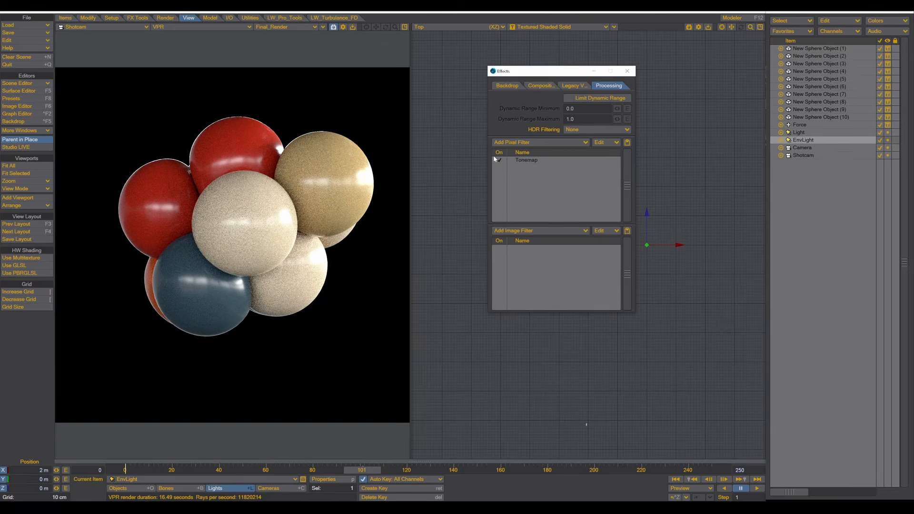
{"action": "double_click", "coordinate": [525, 160]}
{"action": "left_click_drag", "start_coordinate": [362, 206], "coordinate": [560, 142]}
{"action": "left_click", "coordinate": [588, 153]}
{"action": "left_click", "coordinate": [530, 152]}
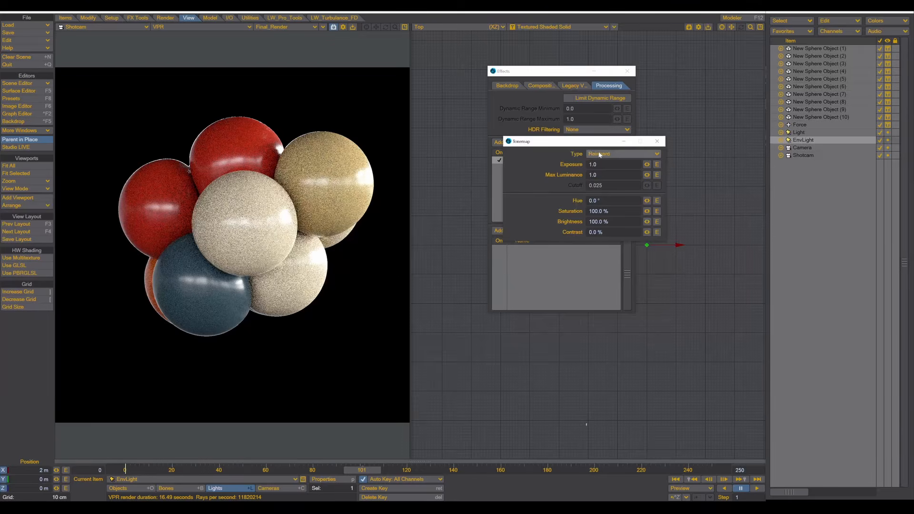
- Switch the Tonemap type to ACES Filmic and close its settings window
{"action": "left_click", "coordinate": [598, 153]}
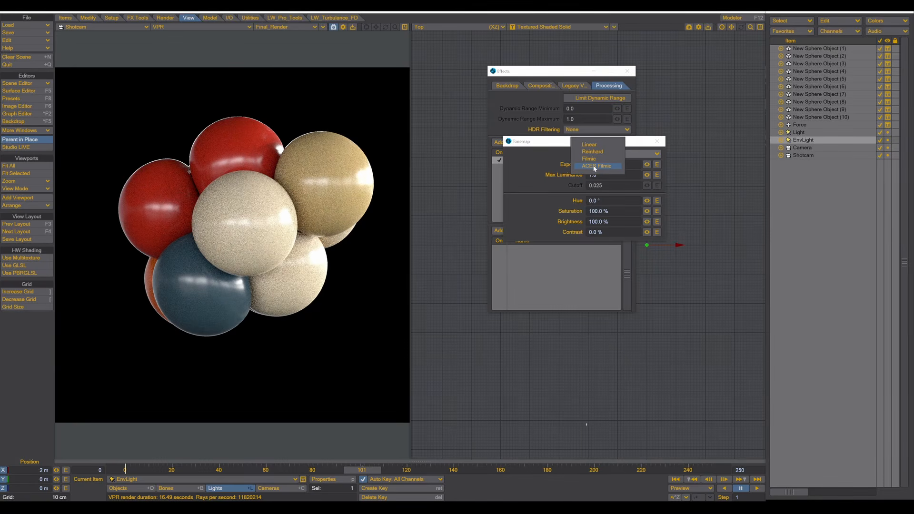
{"action": "left_click", "coordinate": [595, 167]}
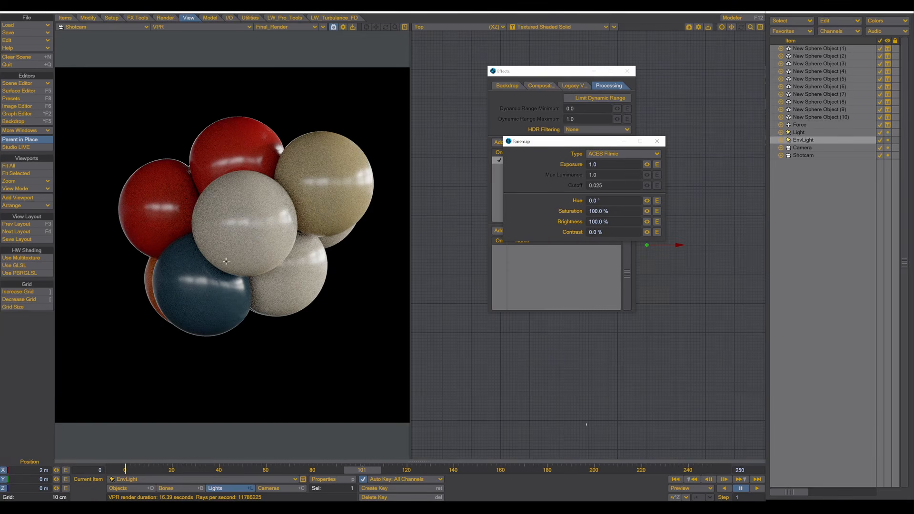
{"action": "left_click", "coordinate": [657, 141]}
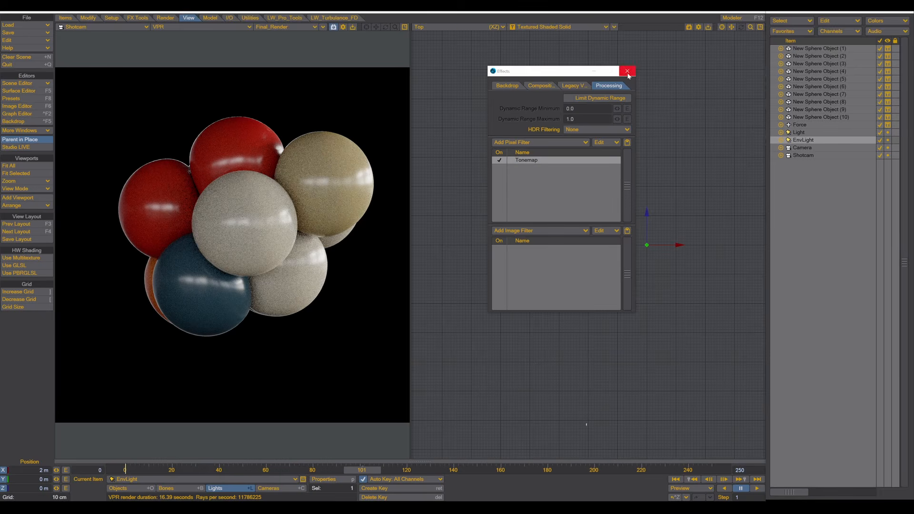
- Close Effects and raise EnvLight's Light Intensity to 150%
{"action": "left_click", "coordinate": [499, 161]}
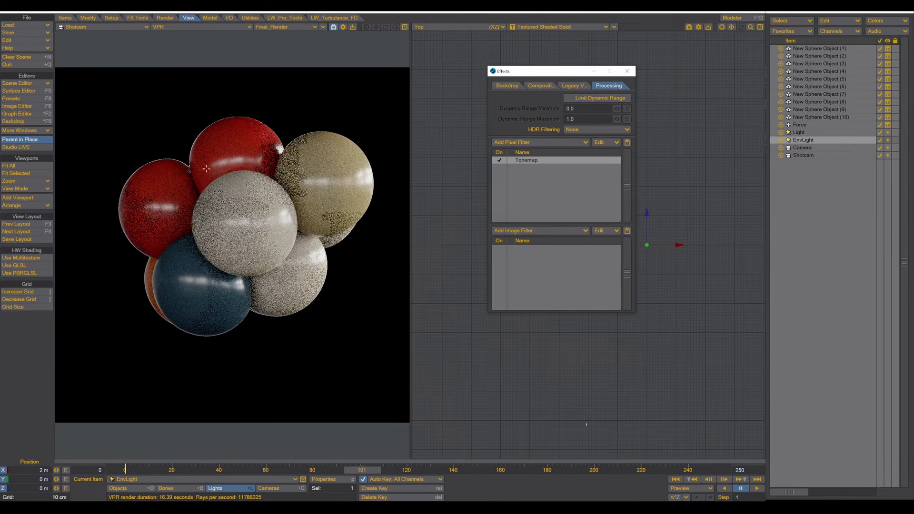
{"action": "left_click", "coordinate": [628, 71]}
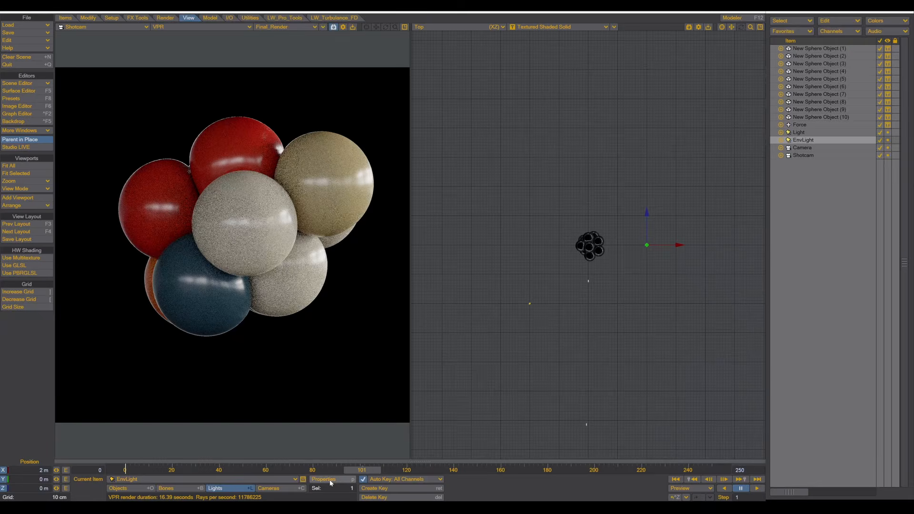
{"action": "left_click", "coordinate": [331, 480]}
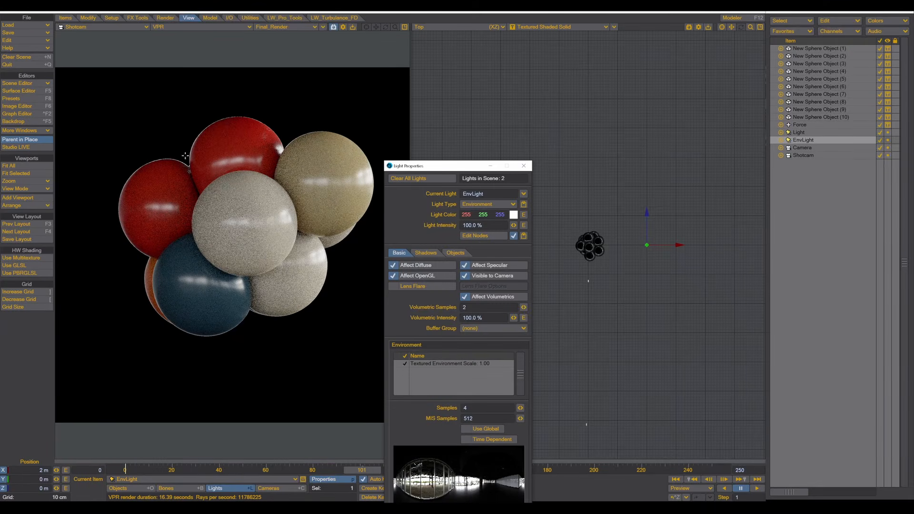
{"action": "left_click", "coordinate": [486, 225]}
{"action": "type", "text": "150"}
{"action": "key", "text": "Tab"}
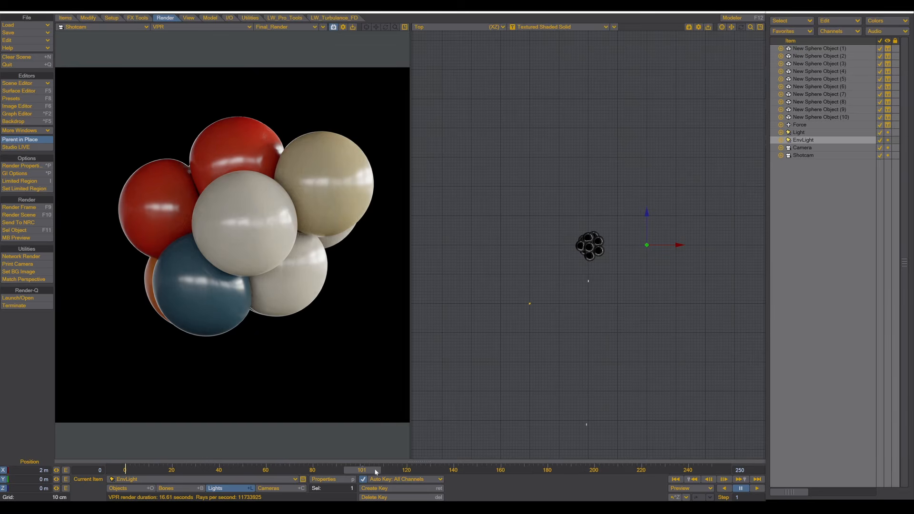
- Scrub back to an earlier frame and select all ten spheres in Bullet Dynamics
{"action": "left_click_drag", "start_coordinate": [367, 472], "coordinate": [191, 471]}
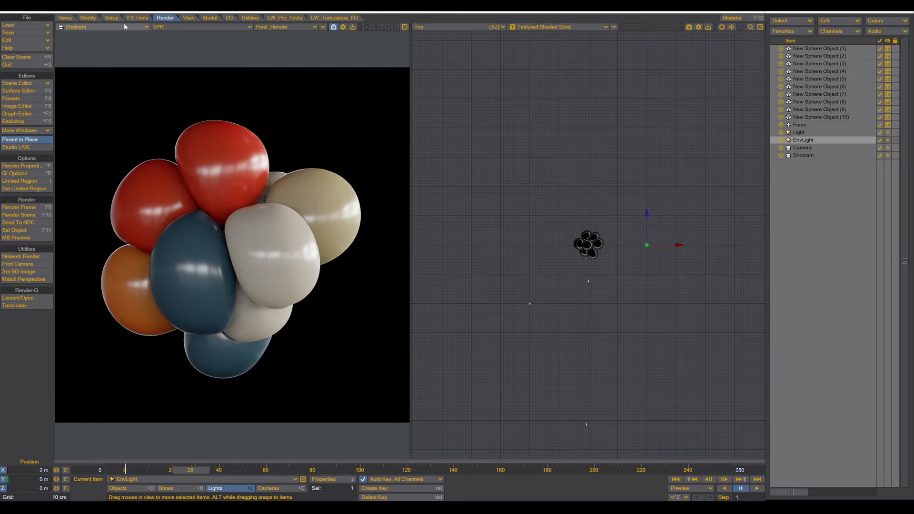
{"action": "left_click", "coordinate": [142, 18]}
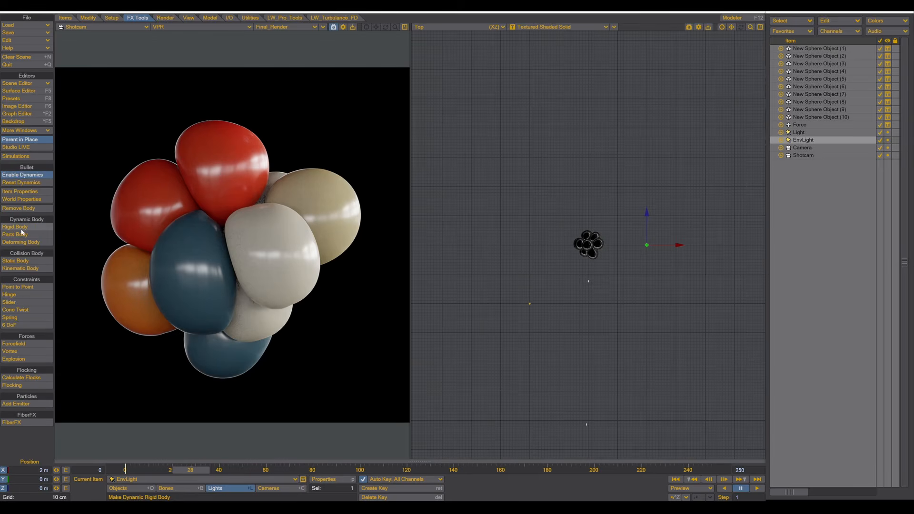
{"action": "left_click", "coordinate": [21, 193]}
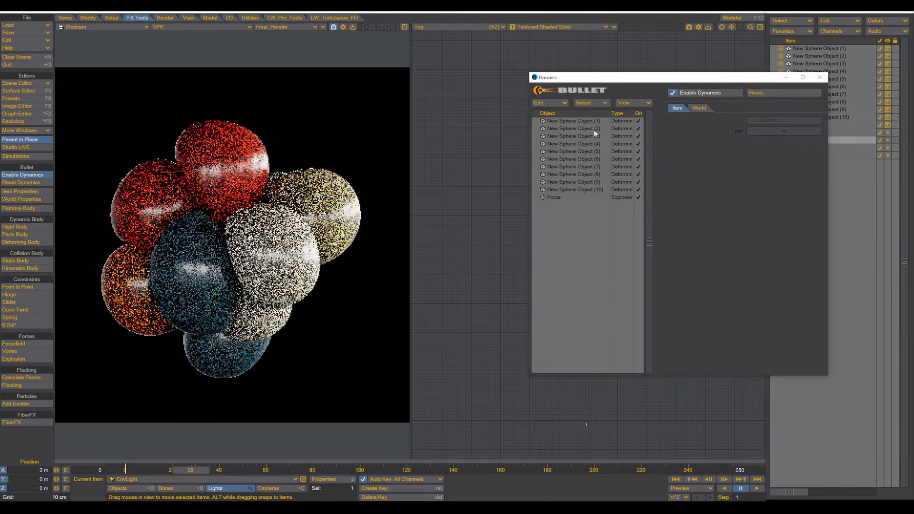
{"action": "left_click_drag", "start_coordinate": [589, 123], "coordinate": [585, 189]}
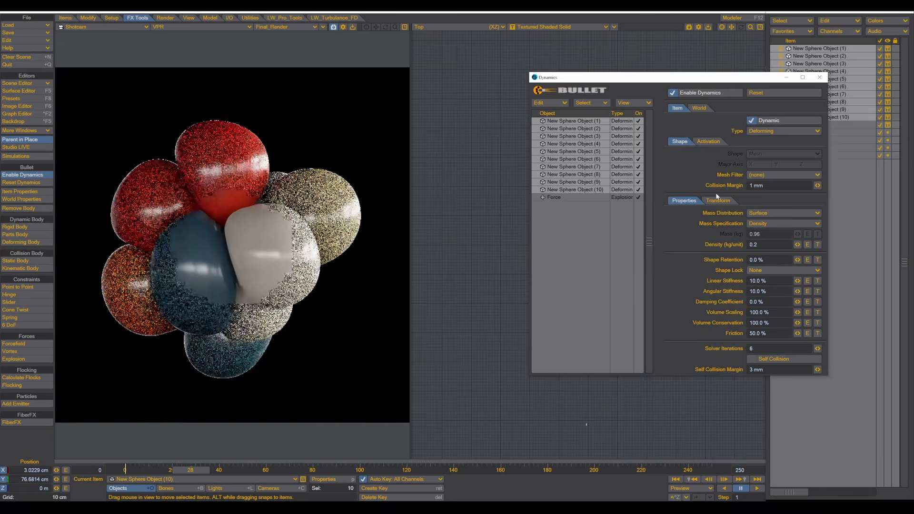